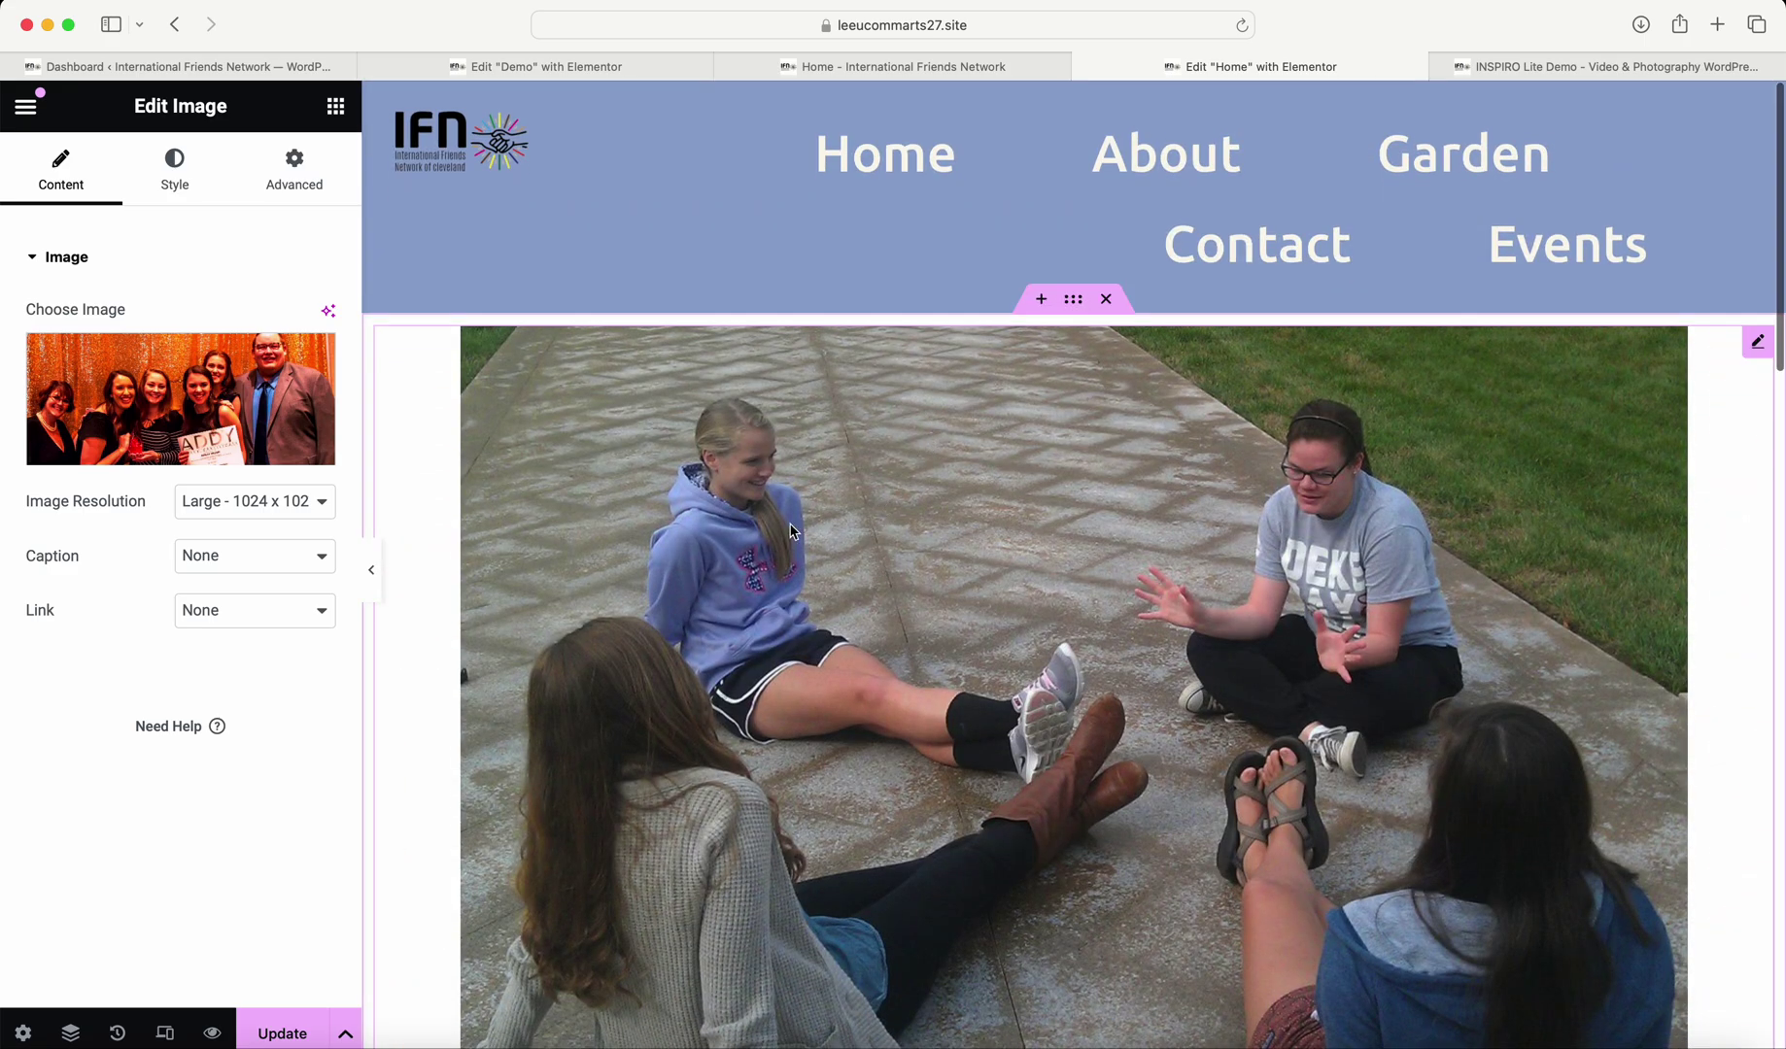
Review the Home page layout from the hero photo and headings through the image row and program list to the text-and-photo section.
scroll(1099, 561, down, 10)
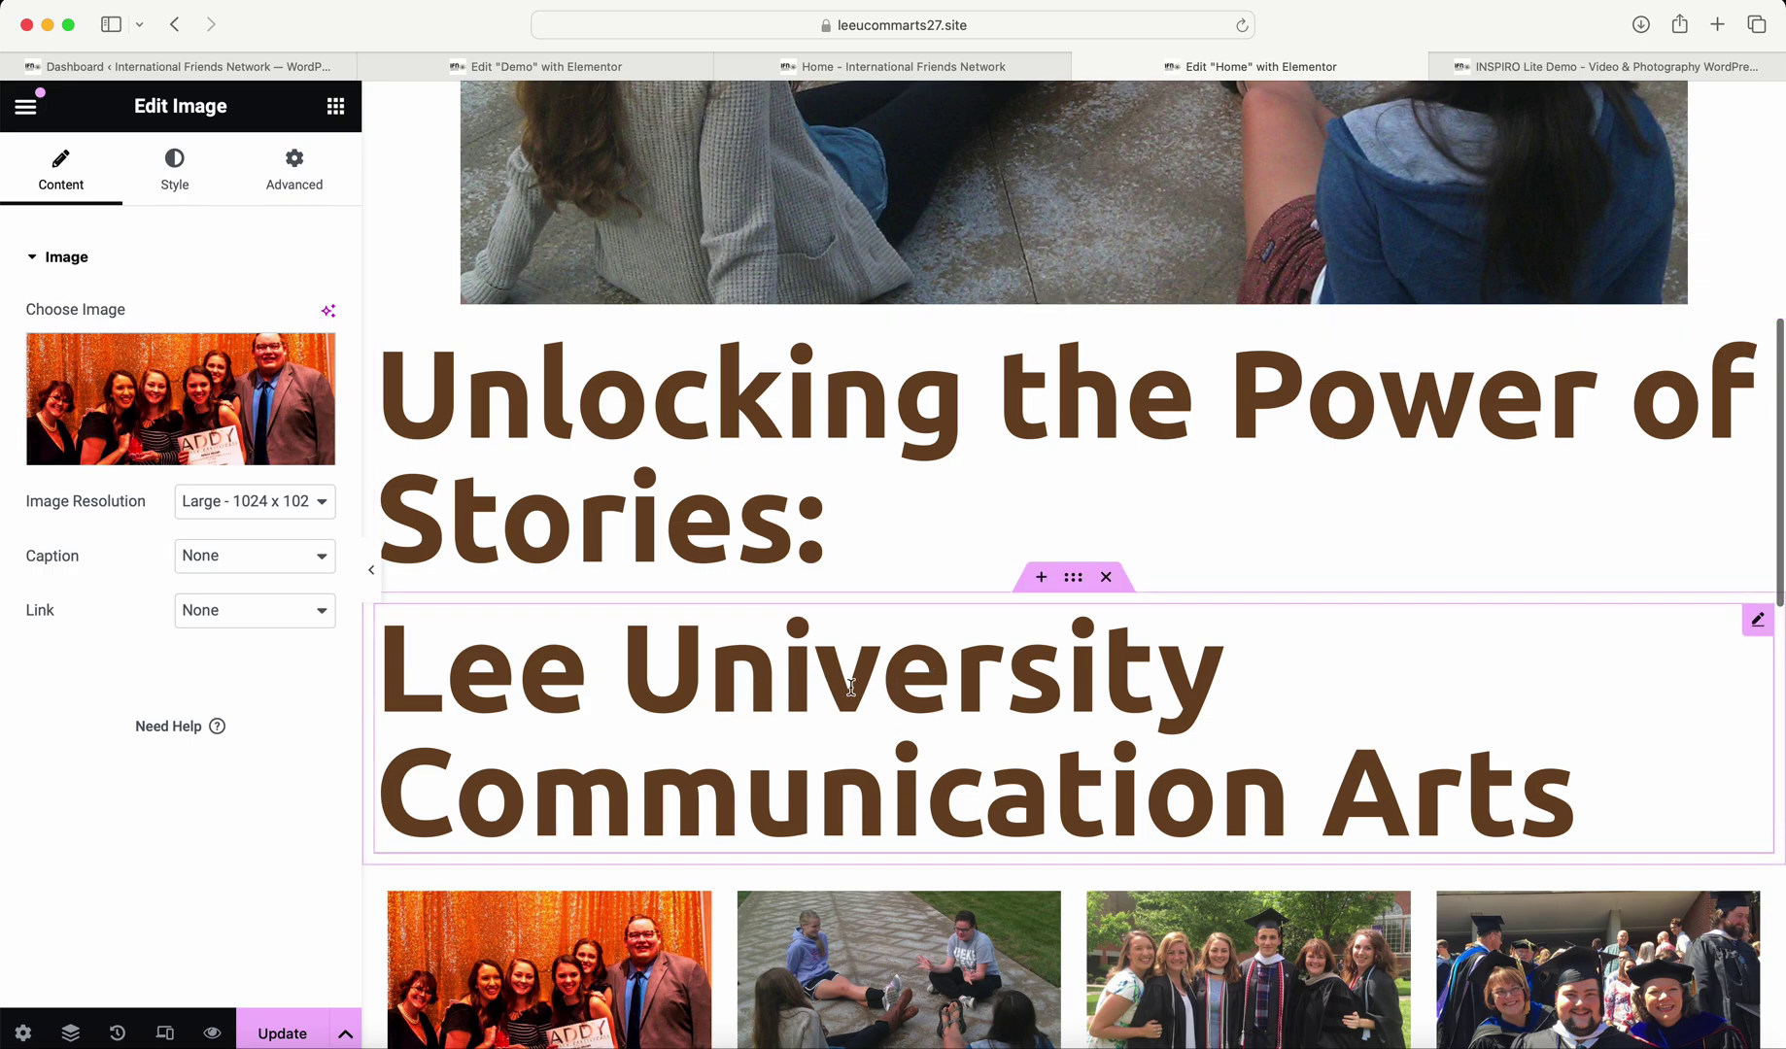
scroll(851, 687, down, 5)
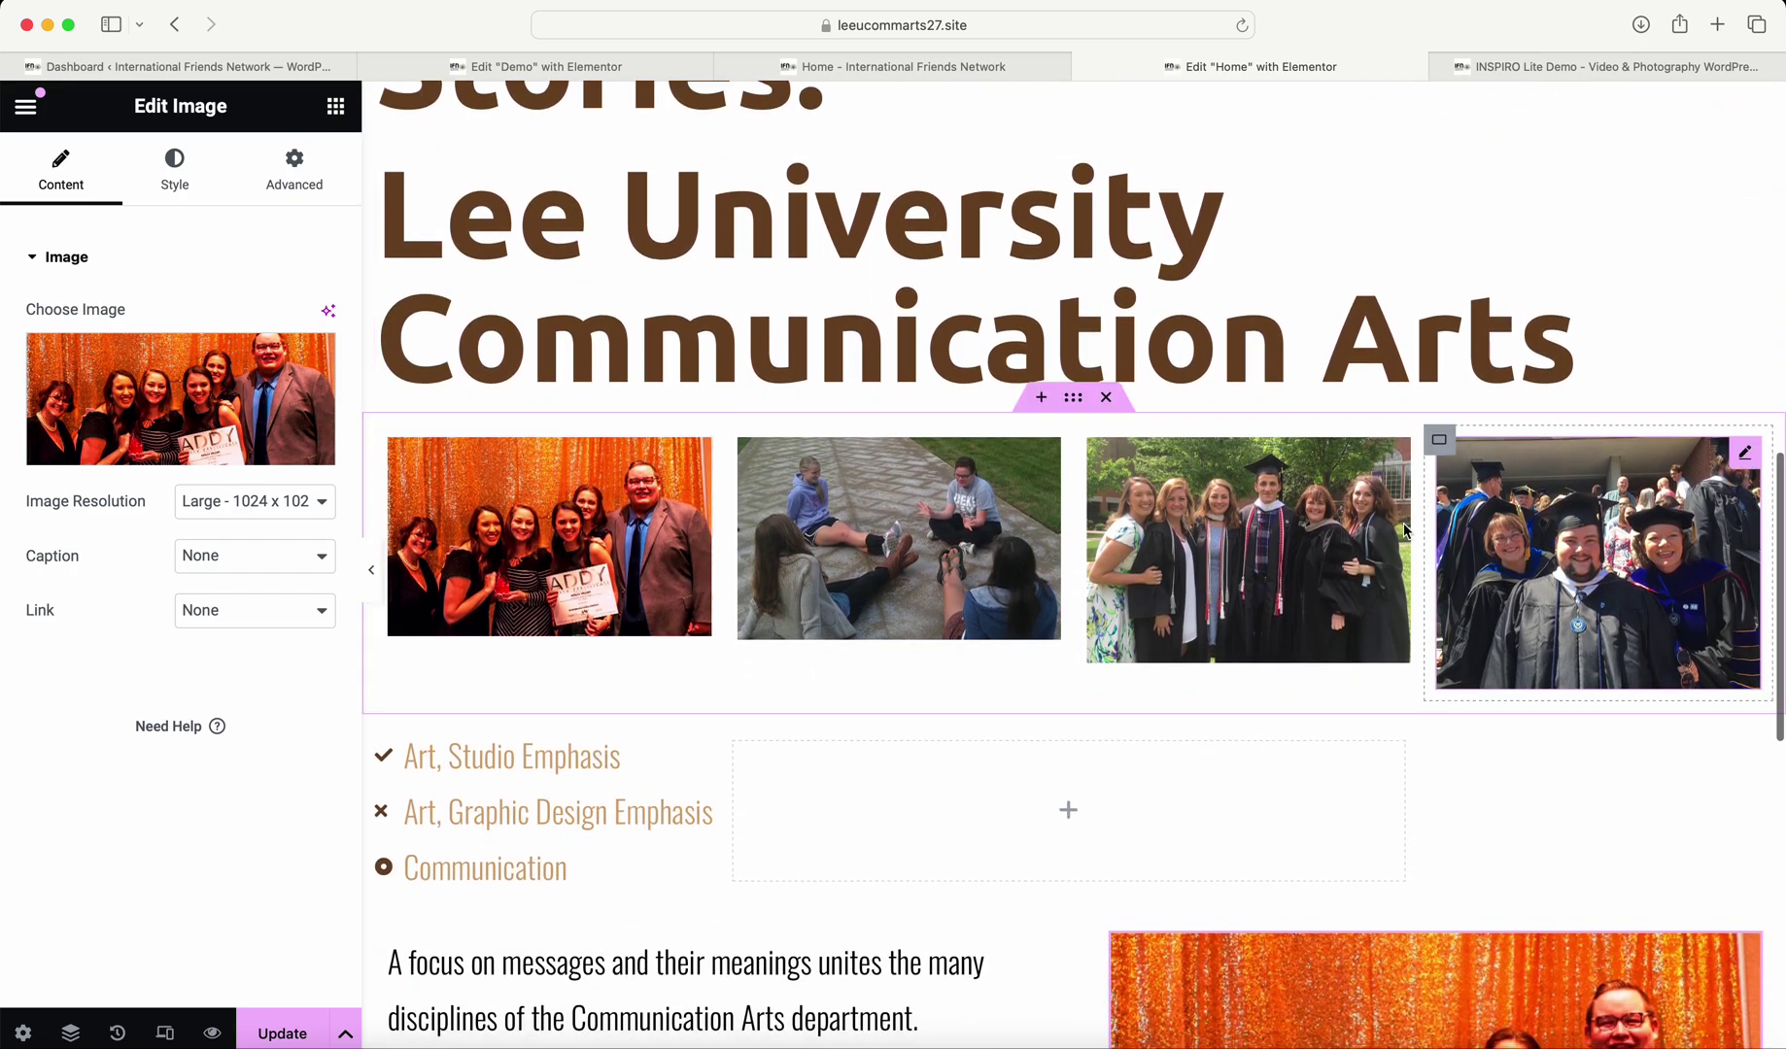
scroll(442, 917, down, 3)
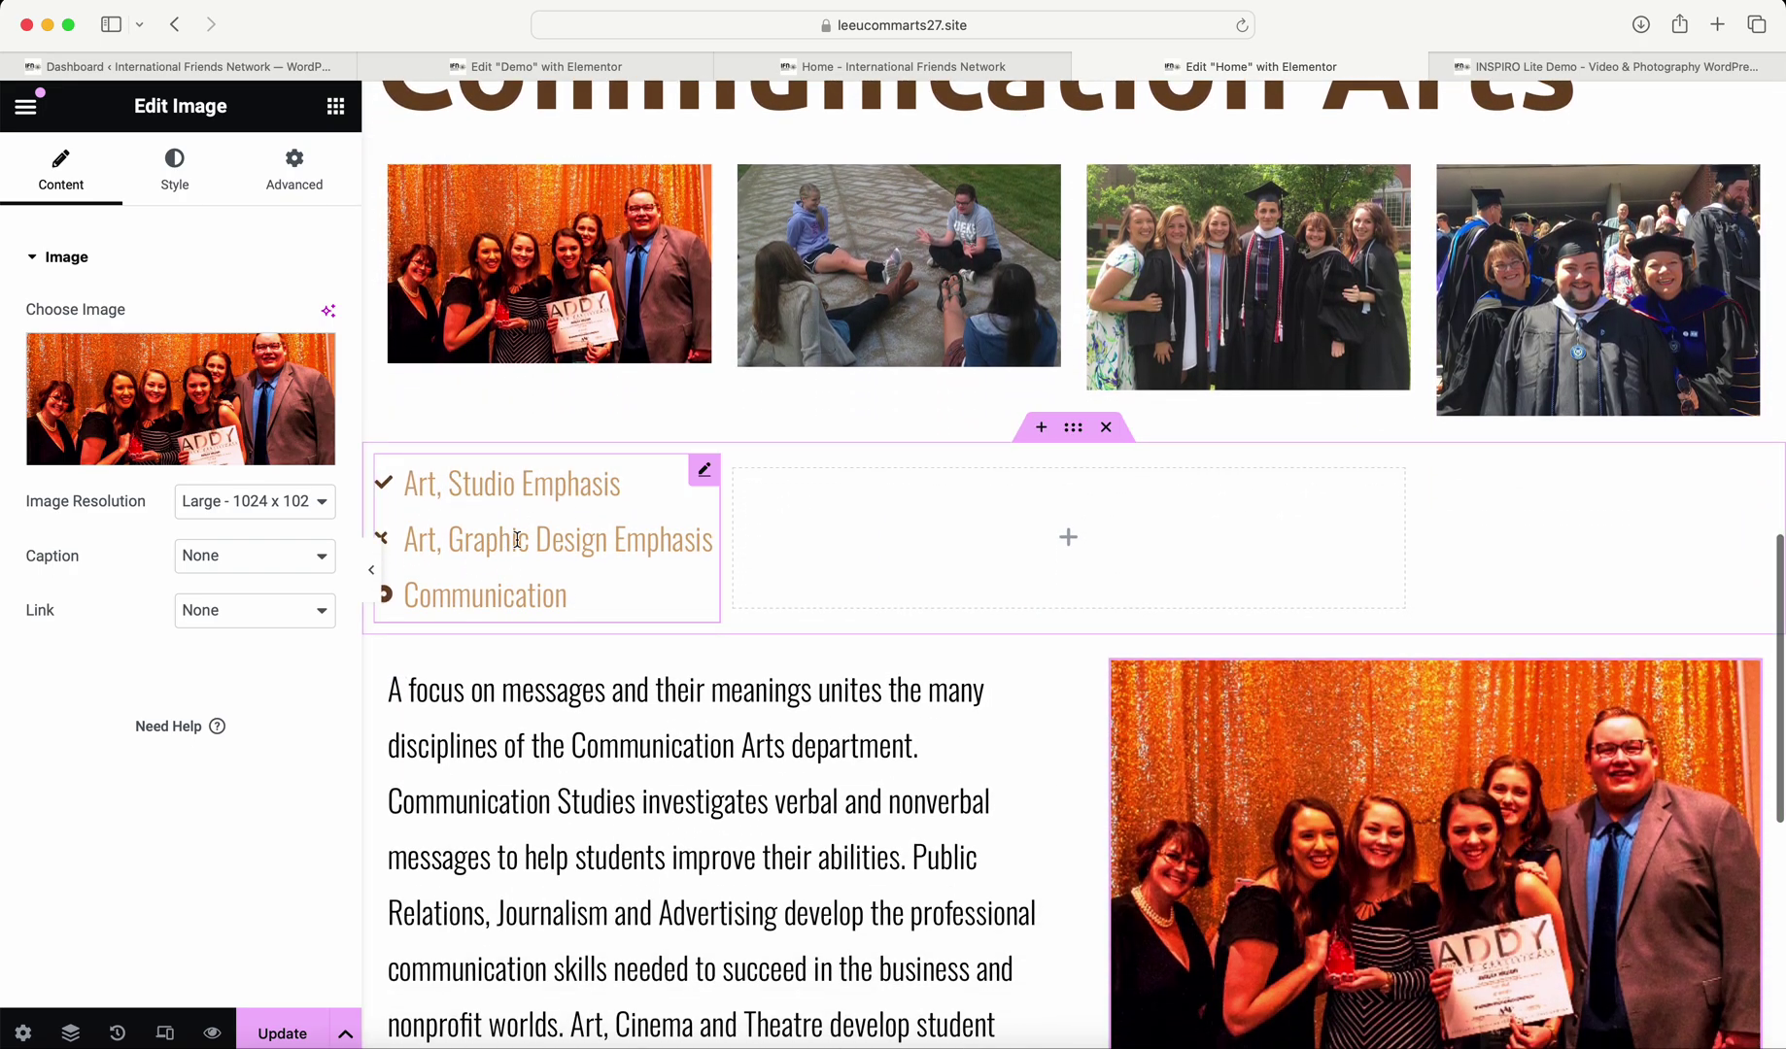
scroll(523, 514, down, 5)
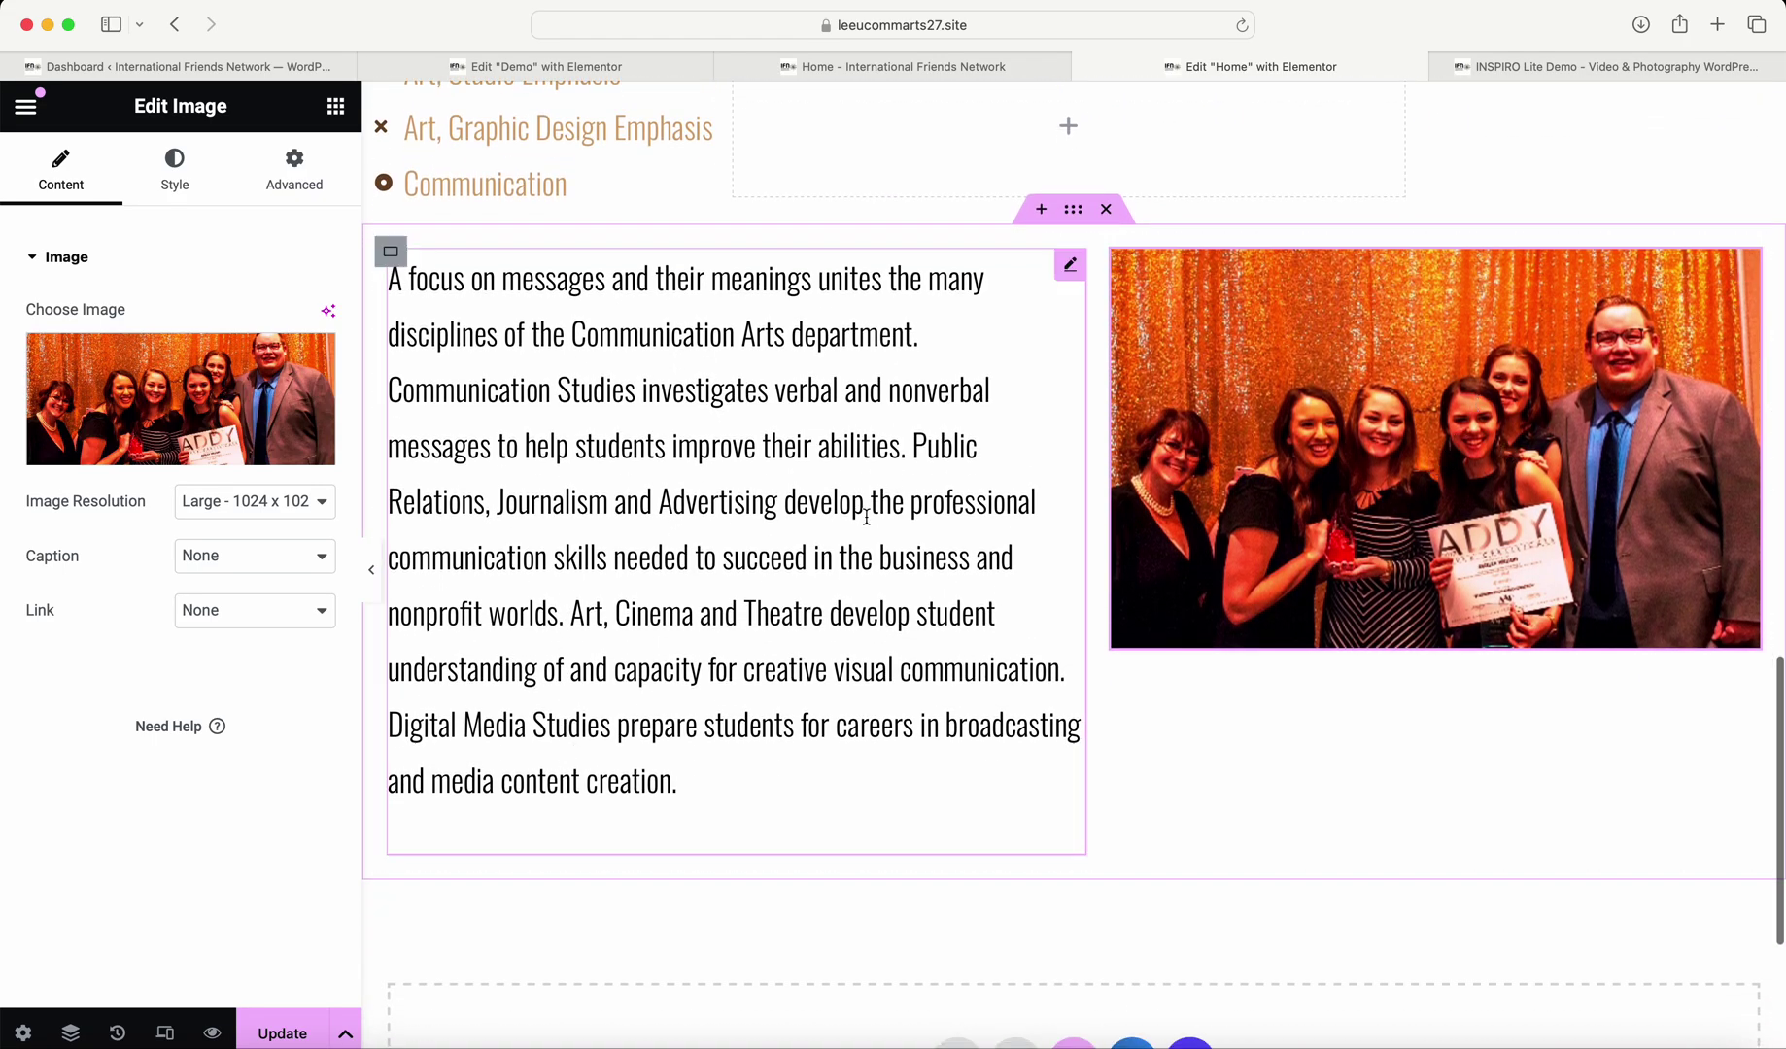
scroll(812, 508, up, 1)
scroll(811, 508, up, 15)
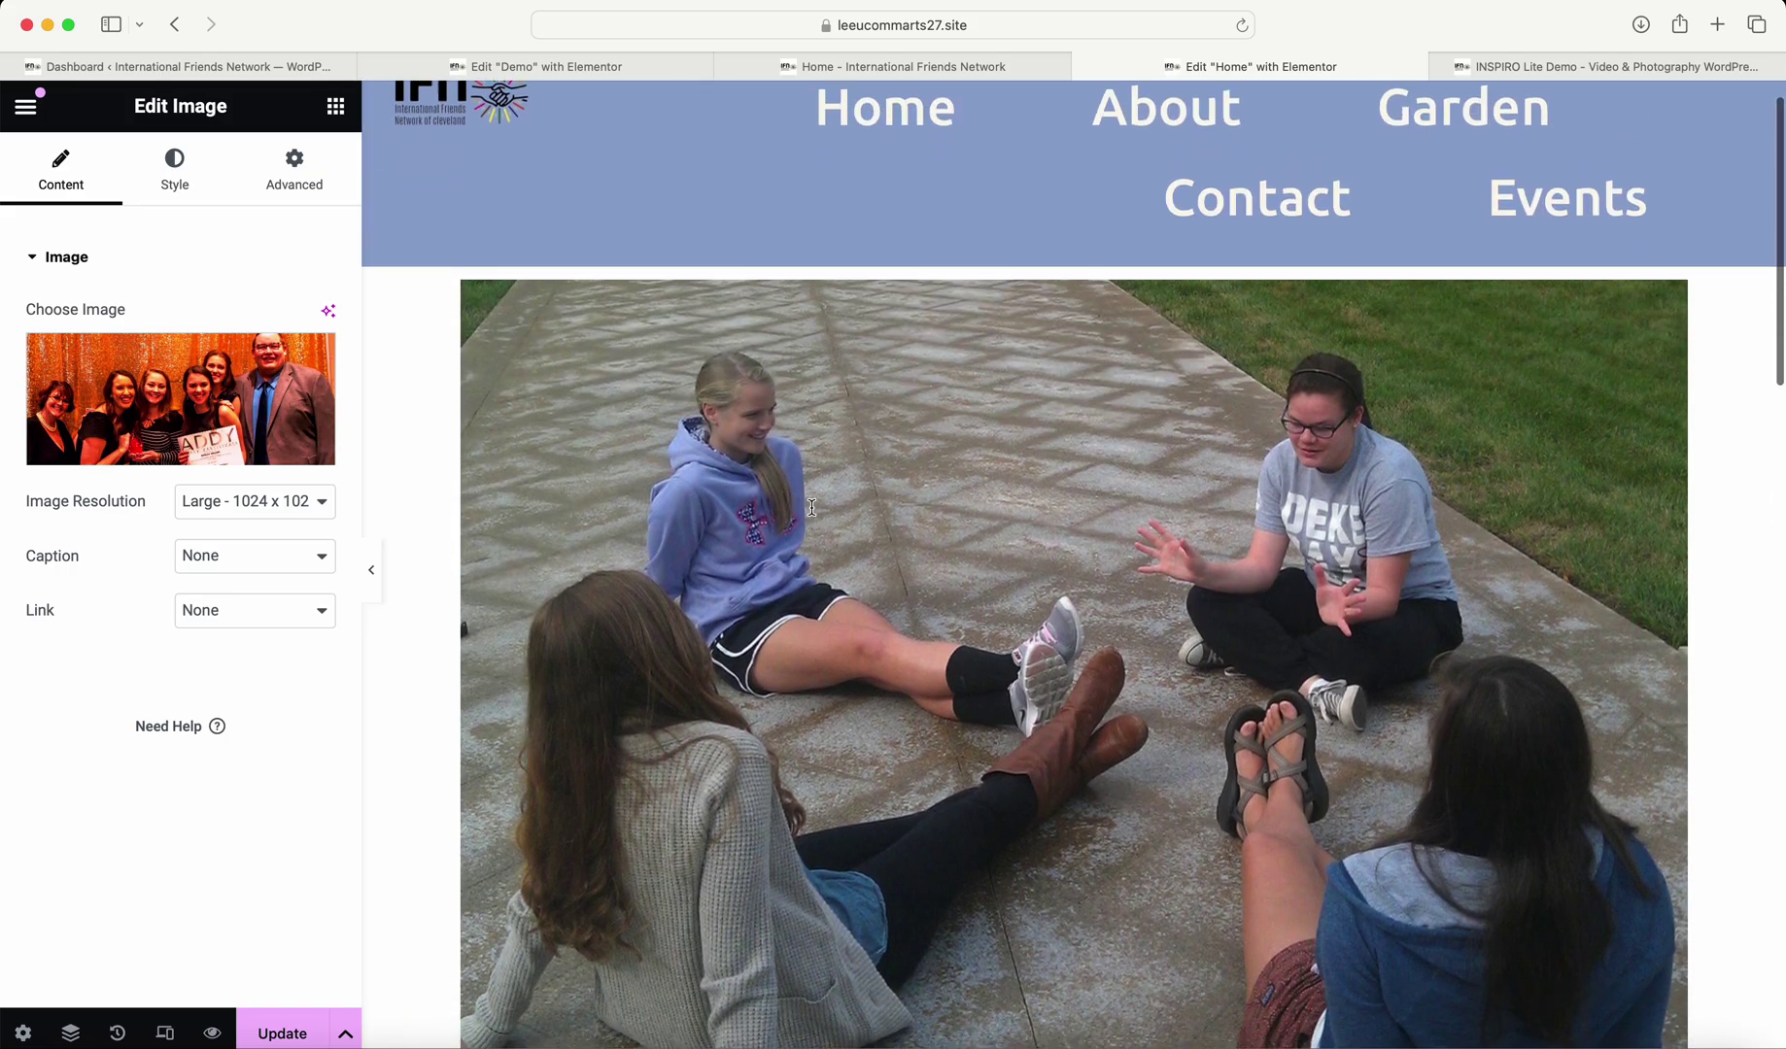
scroll(811, 509, down, 3)
scroll(811, 508, down, 3)
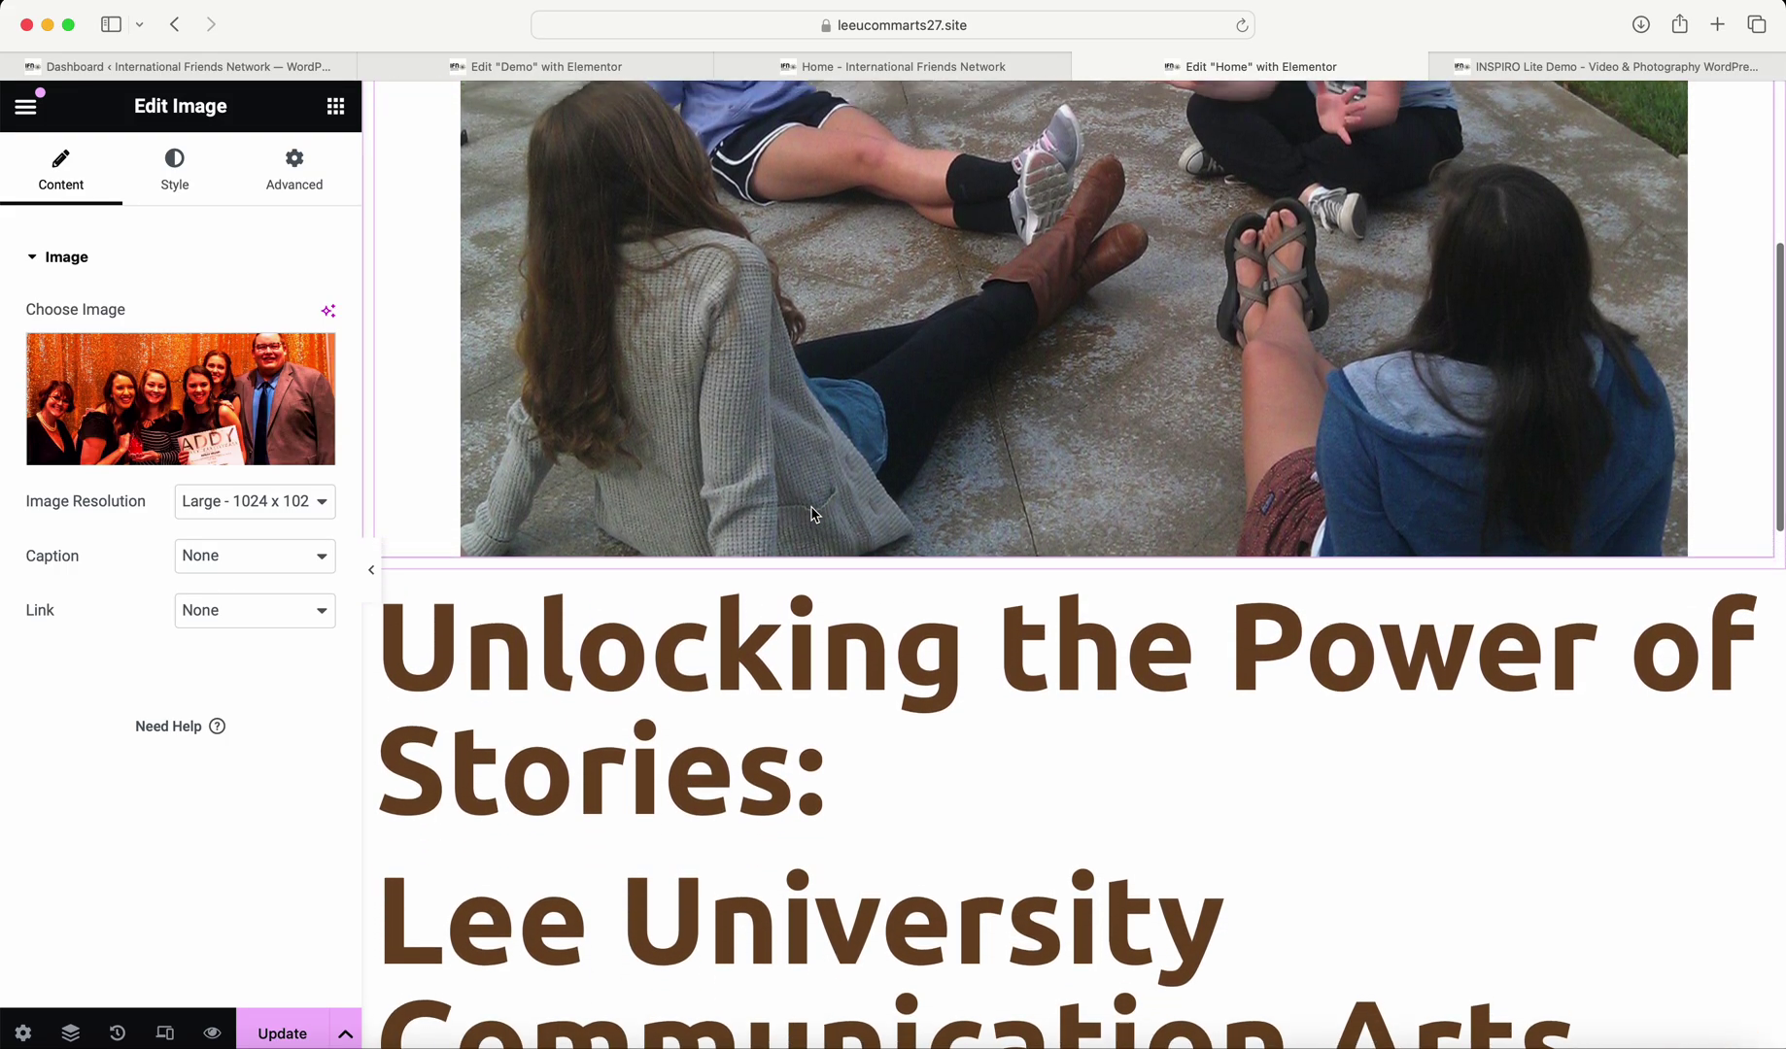
scroll(814, 515, up, 4)
scroll(814, 515, down, 1)
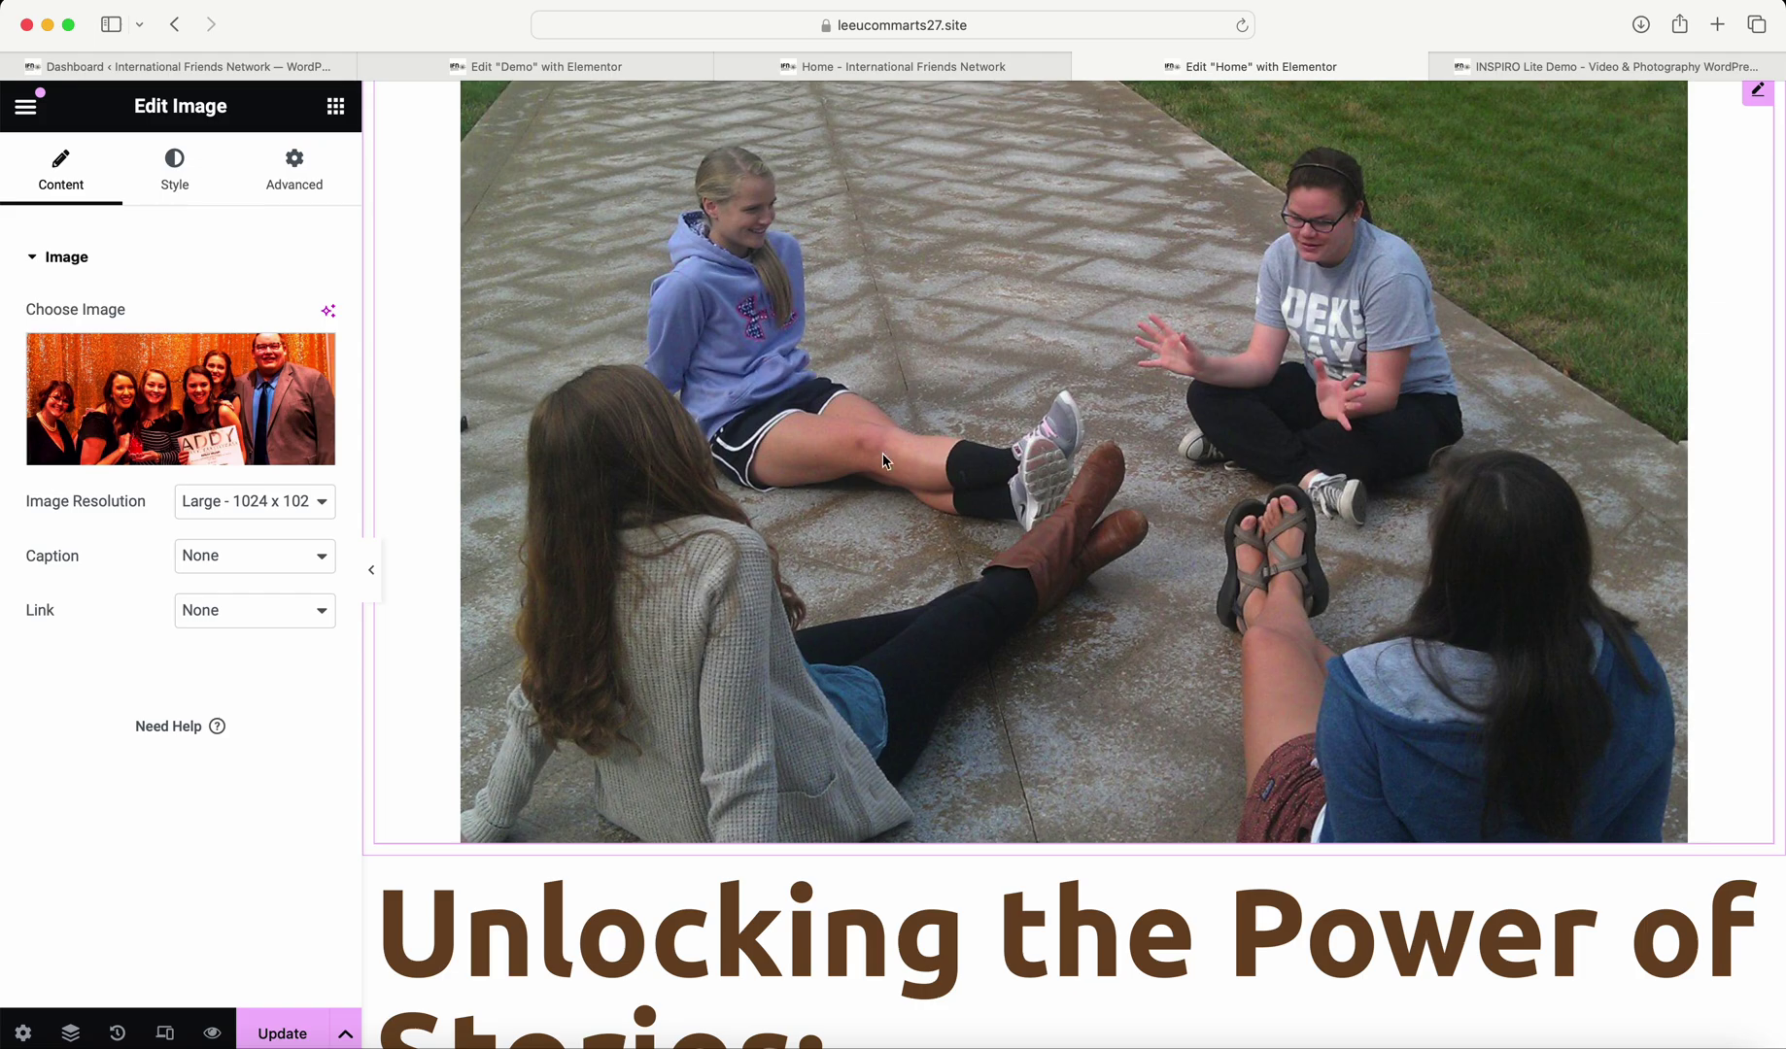
scroll(883, 458, down, 3)
scroll(883, 458, up, 2)
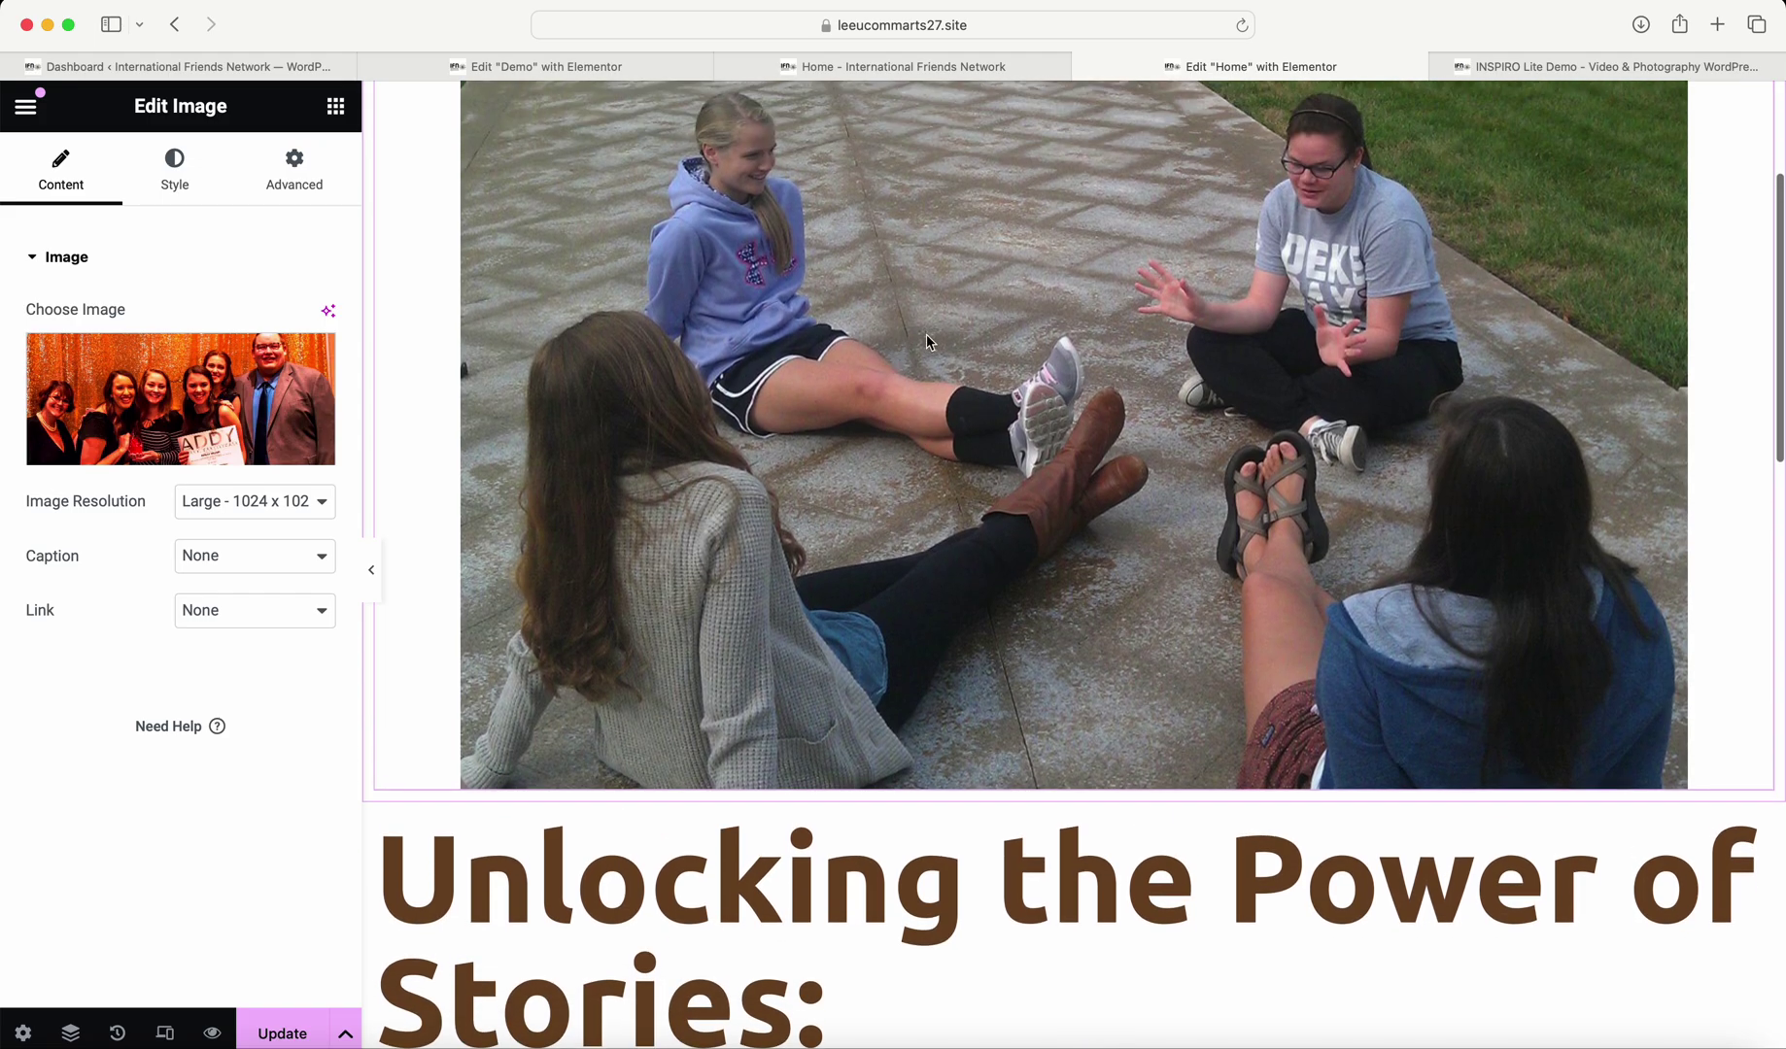
scroll(877, 382, down, 6)
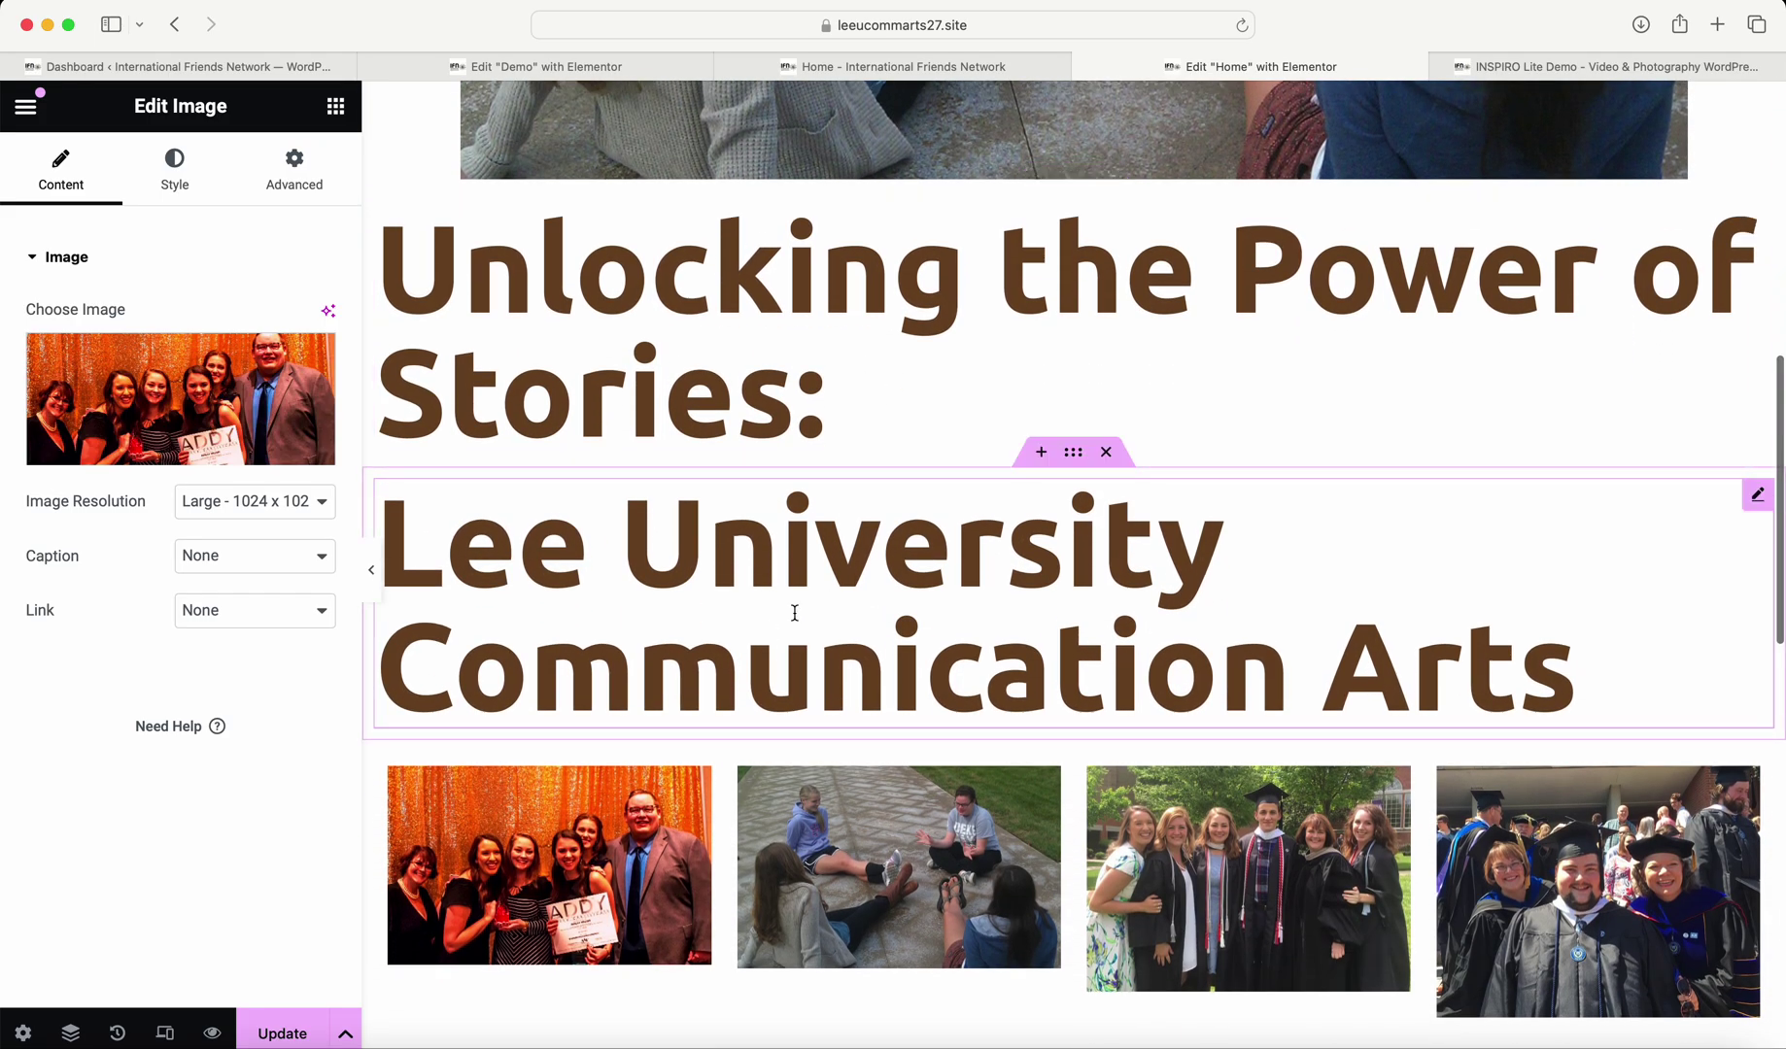
scroll(795, 613, down, 3)
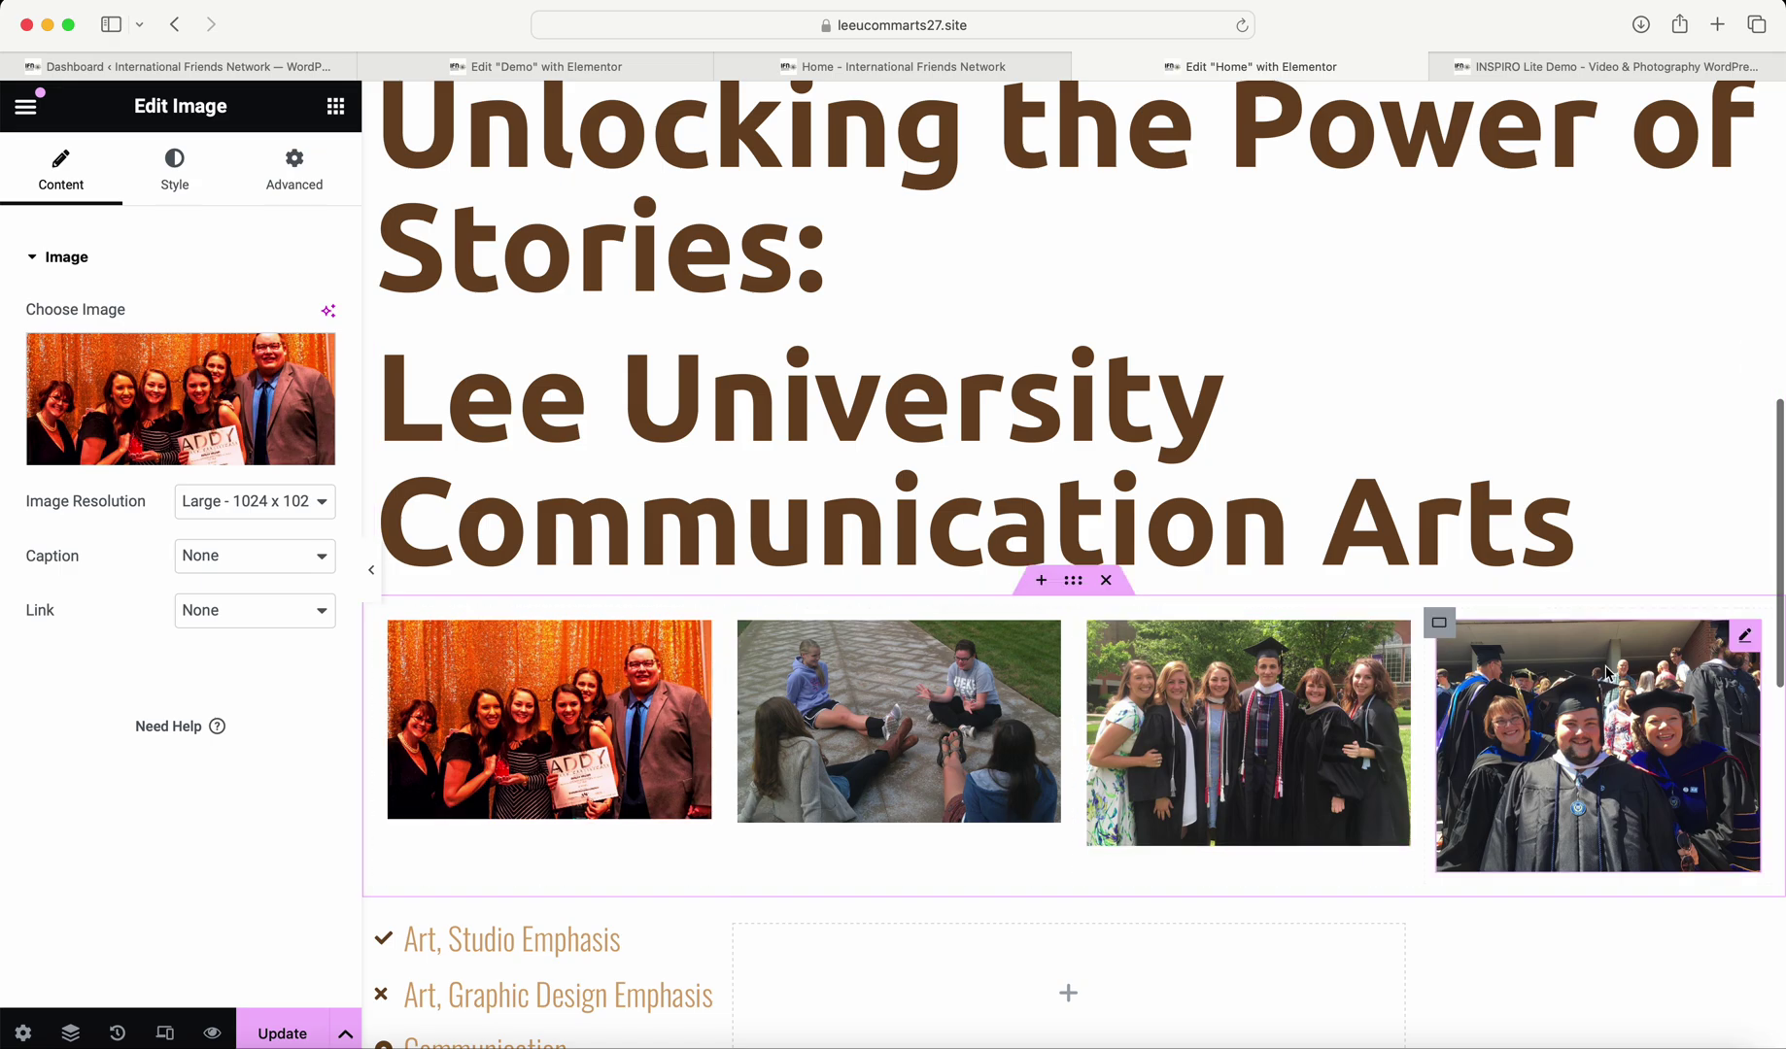
scroll(600, 775, down, 5)
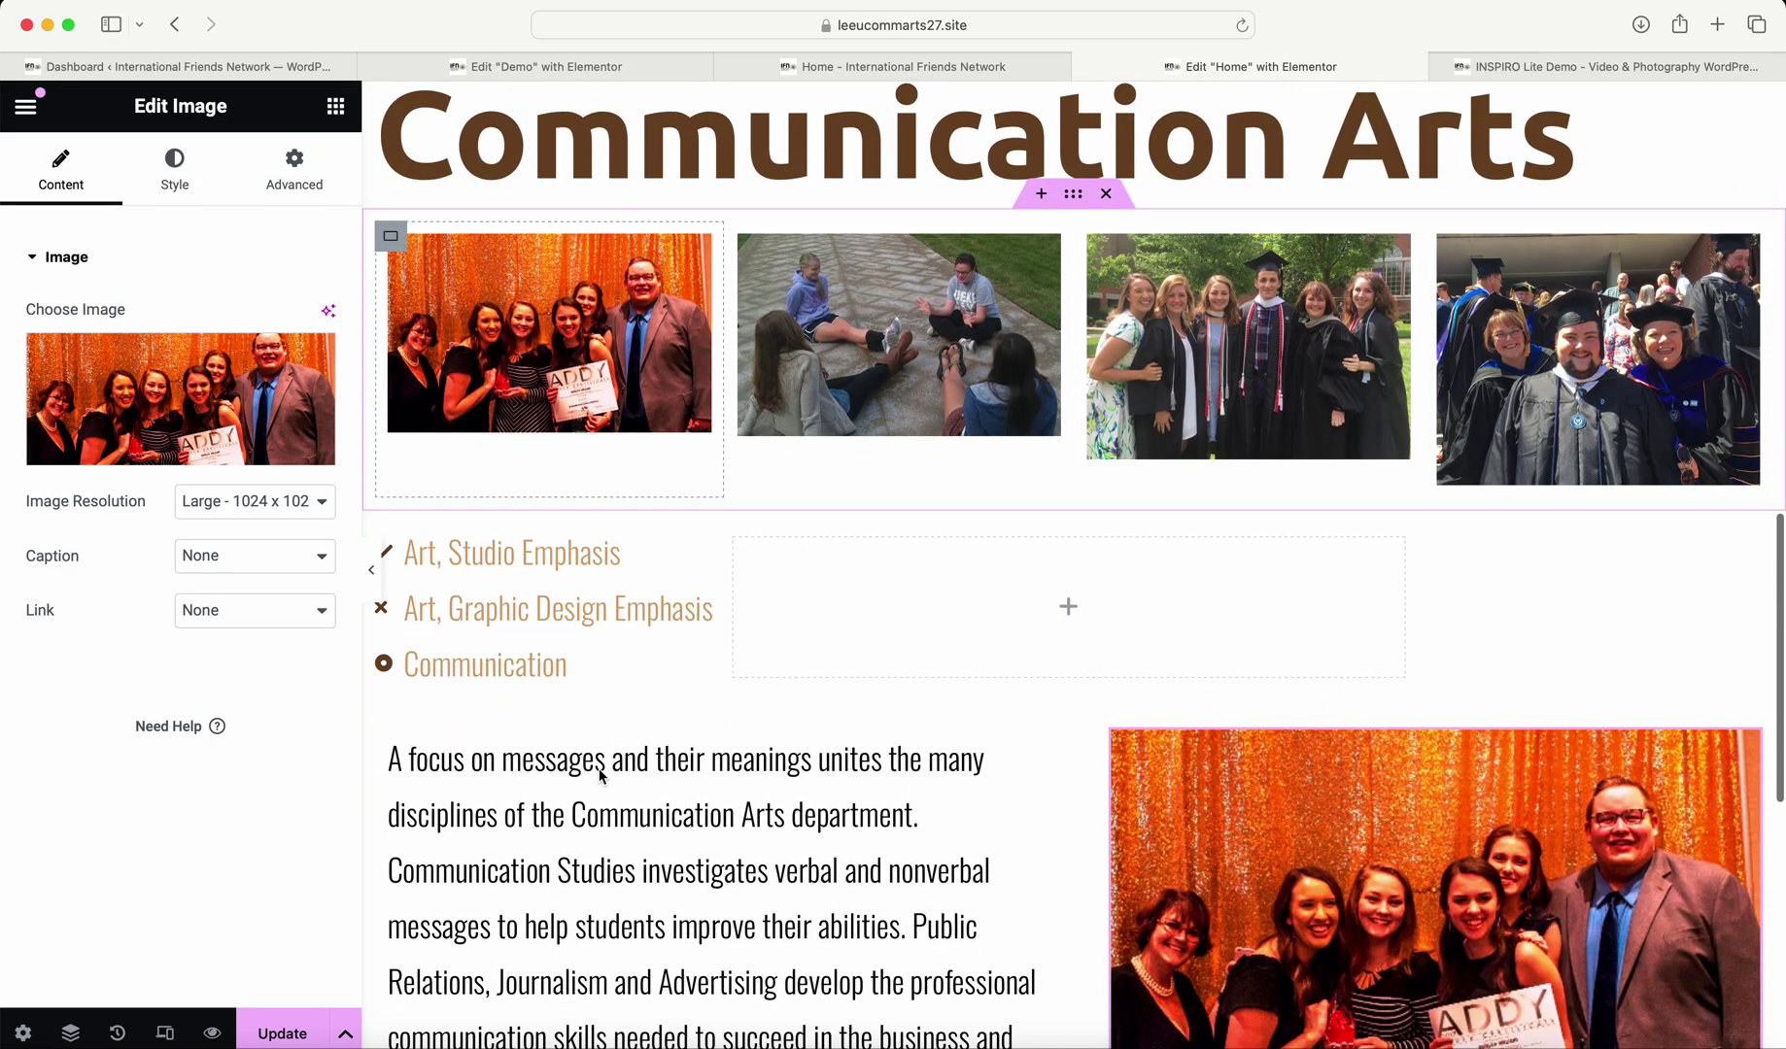
scroll(599, 775, down, 5)
scroll(599, 775, up, 3)
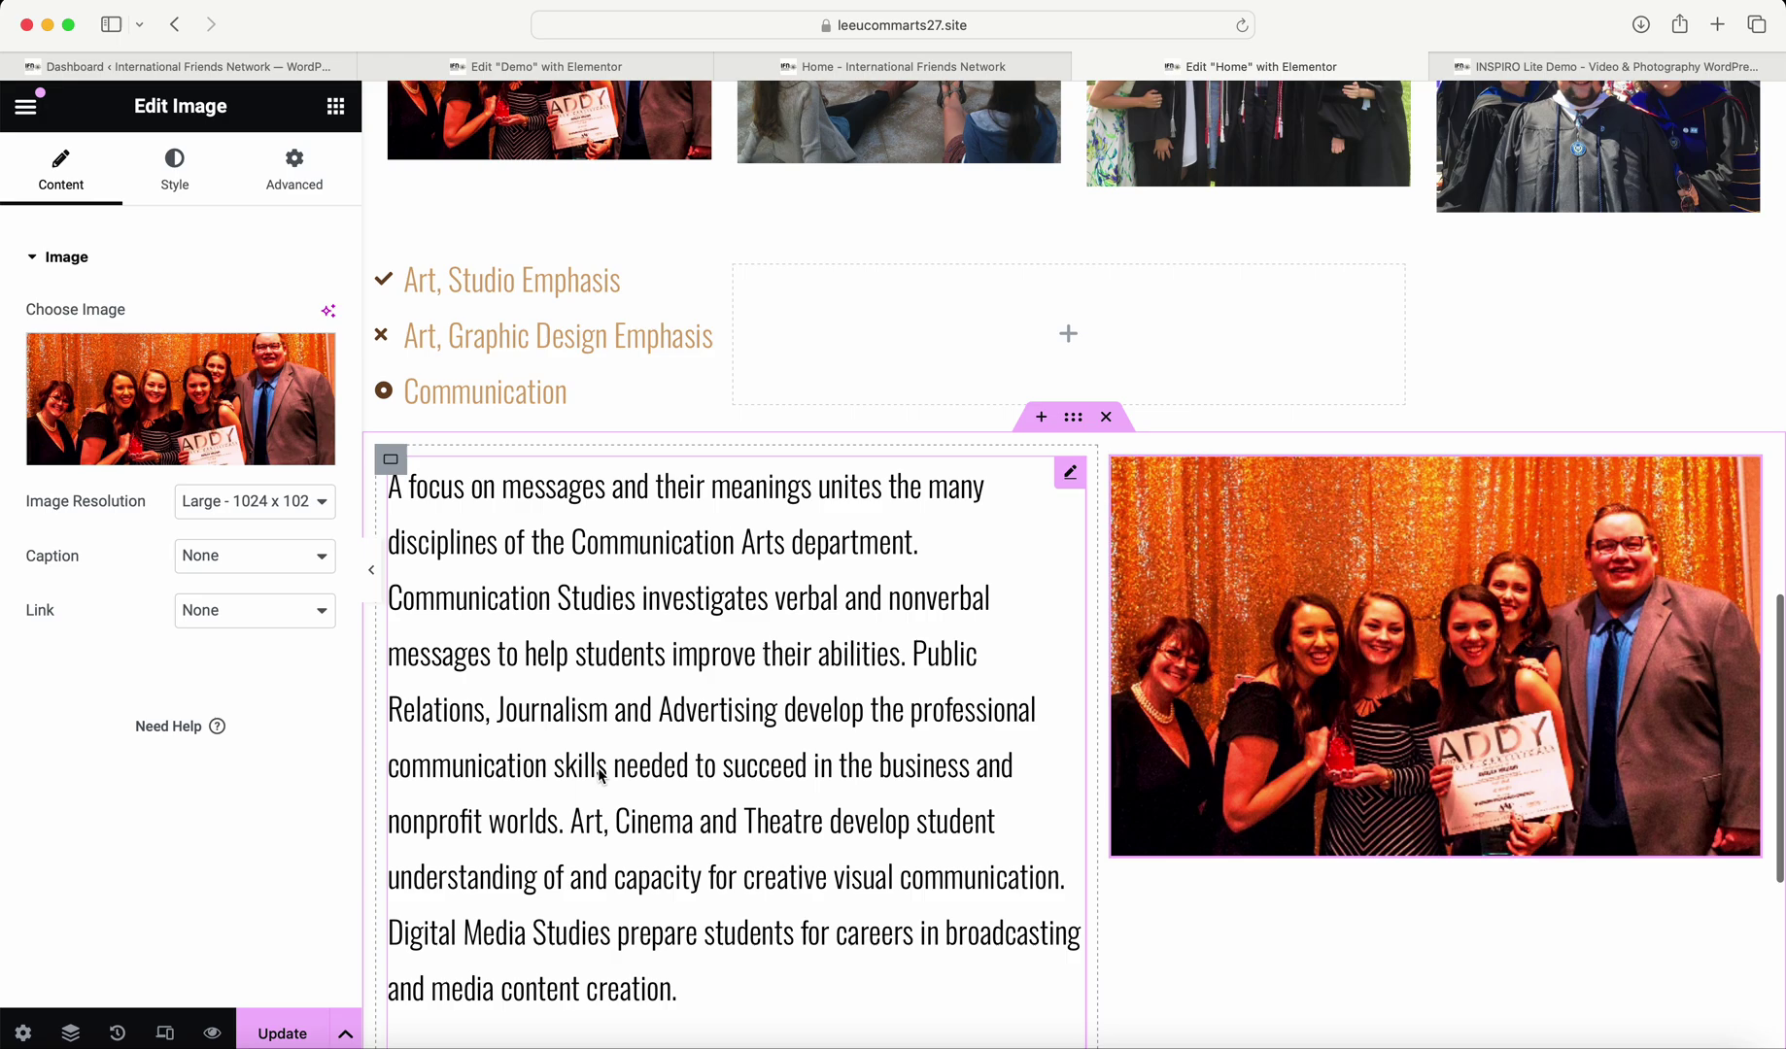
scroll(602, 776, down, 1)
scroll(599, 768, up, 1)
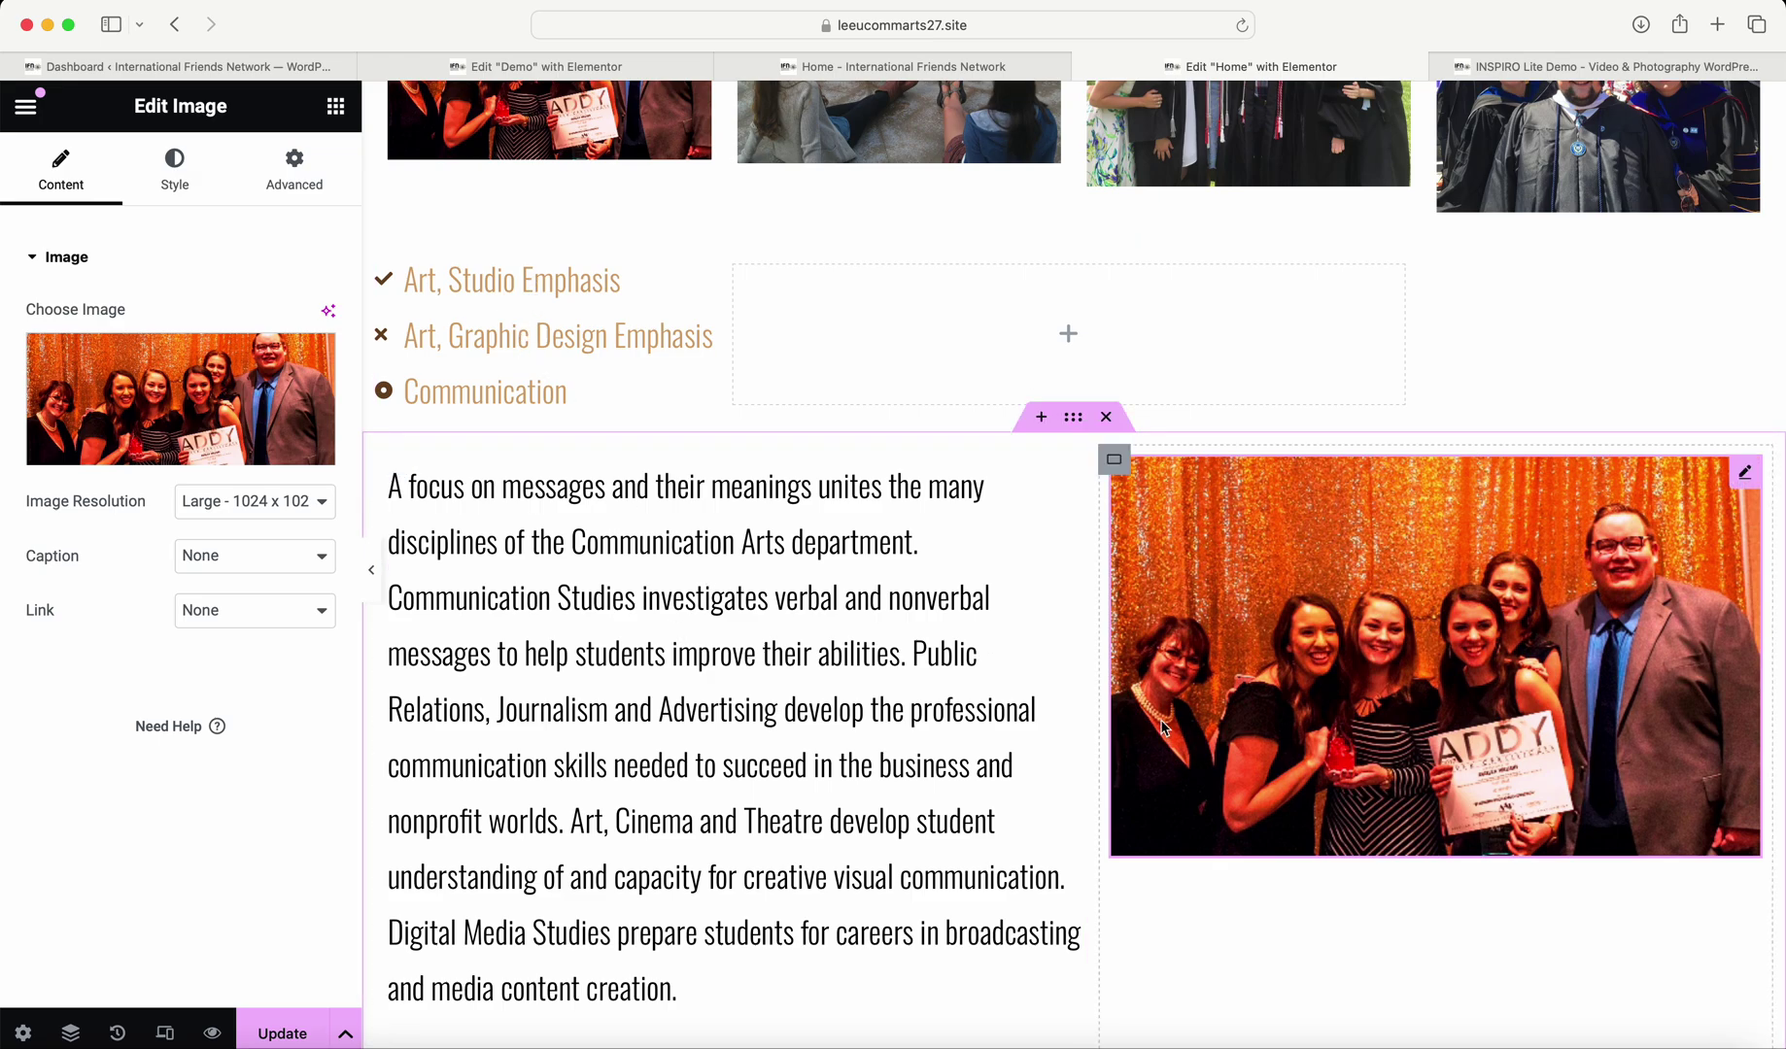
Try to enlarge the award group photo beside the description by stretching its container's edges, and undo the accidental container move.
scroll(1423, 615, down, 3)
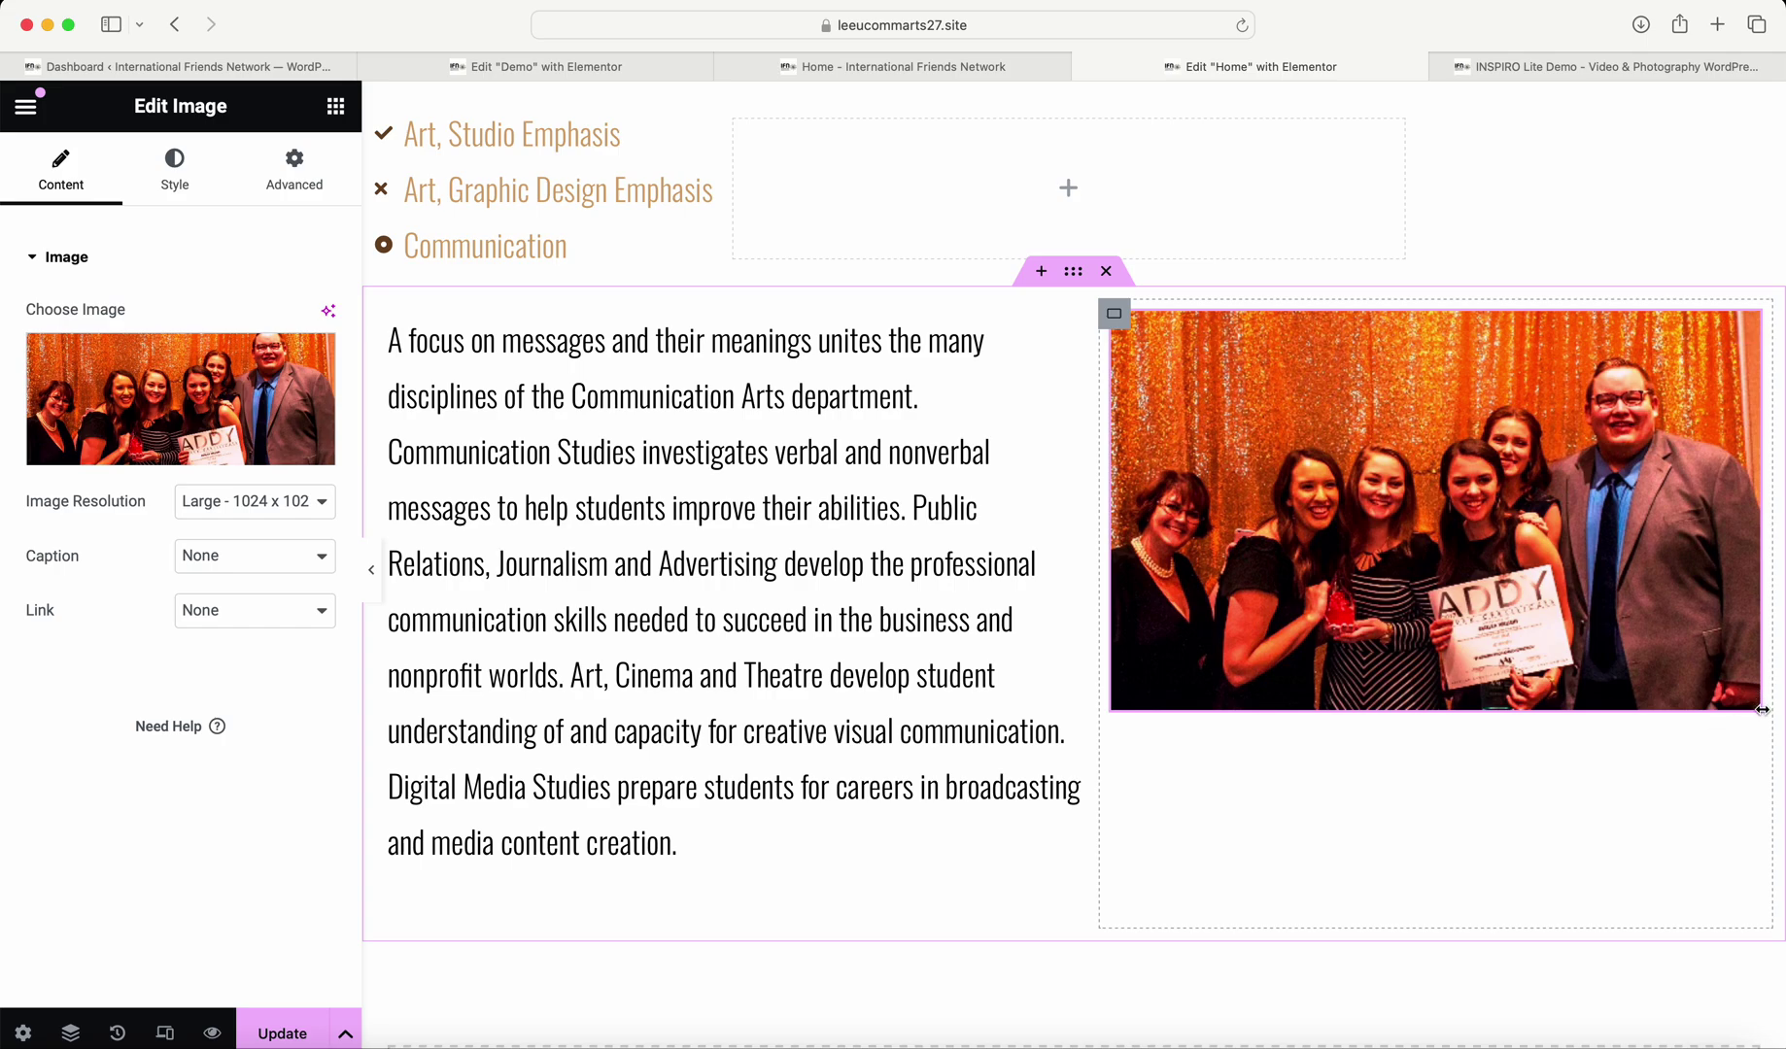
drag(1762, 709, 1770, 810)
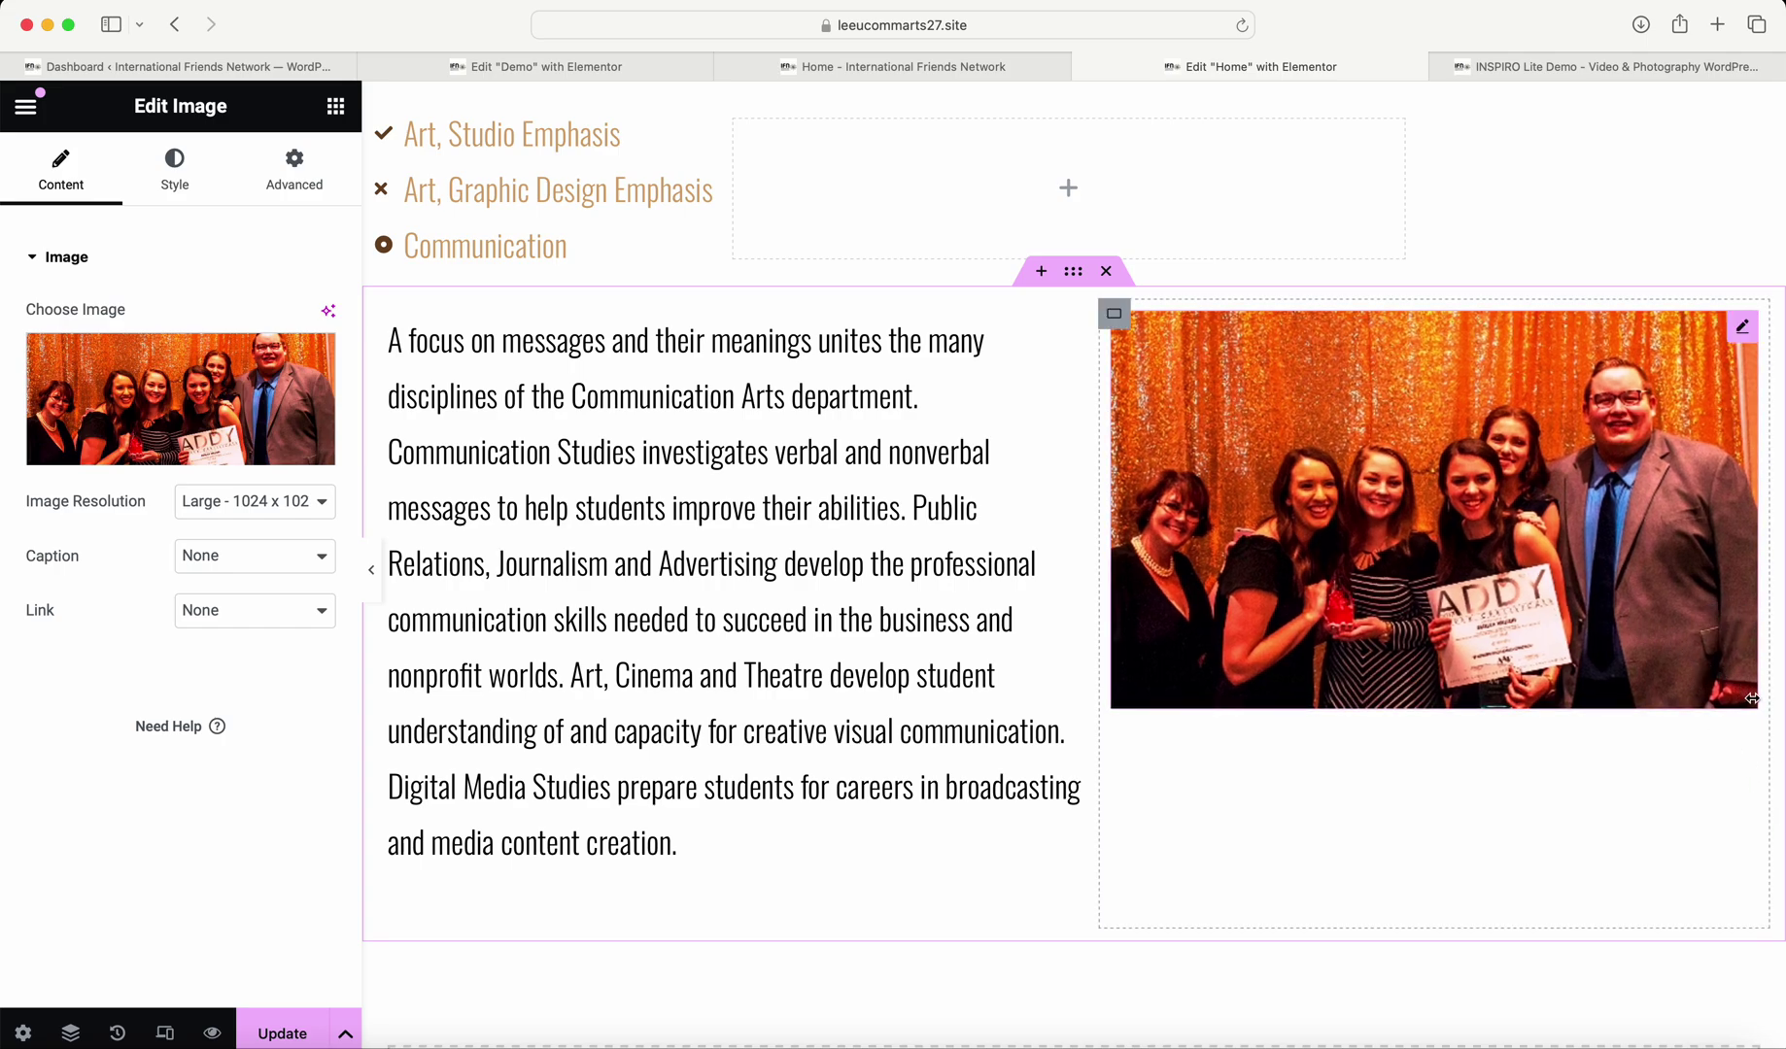
drag(1754, 701, 1781, 785)
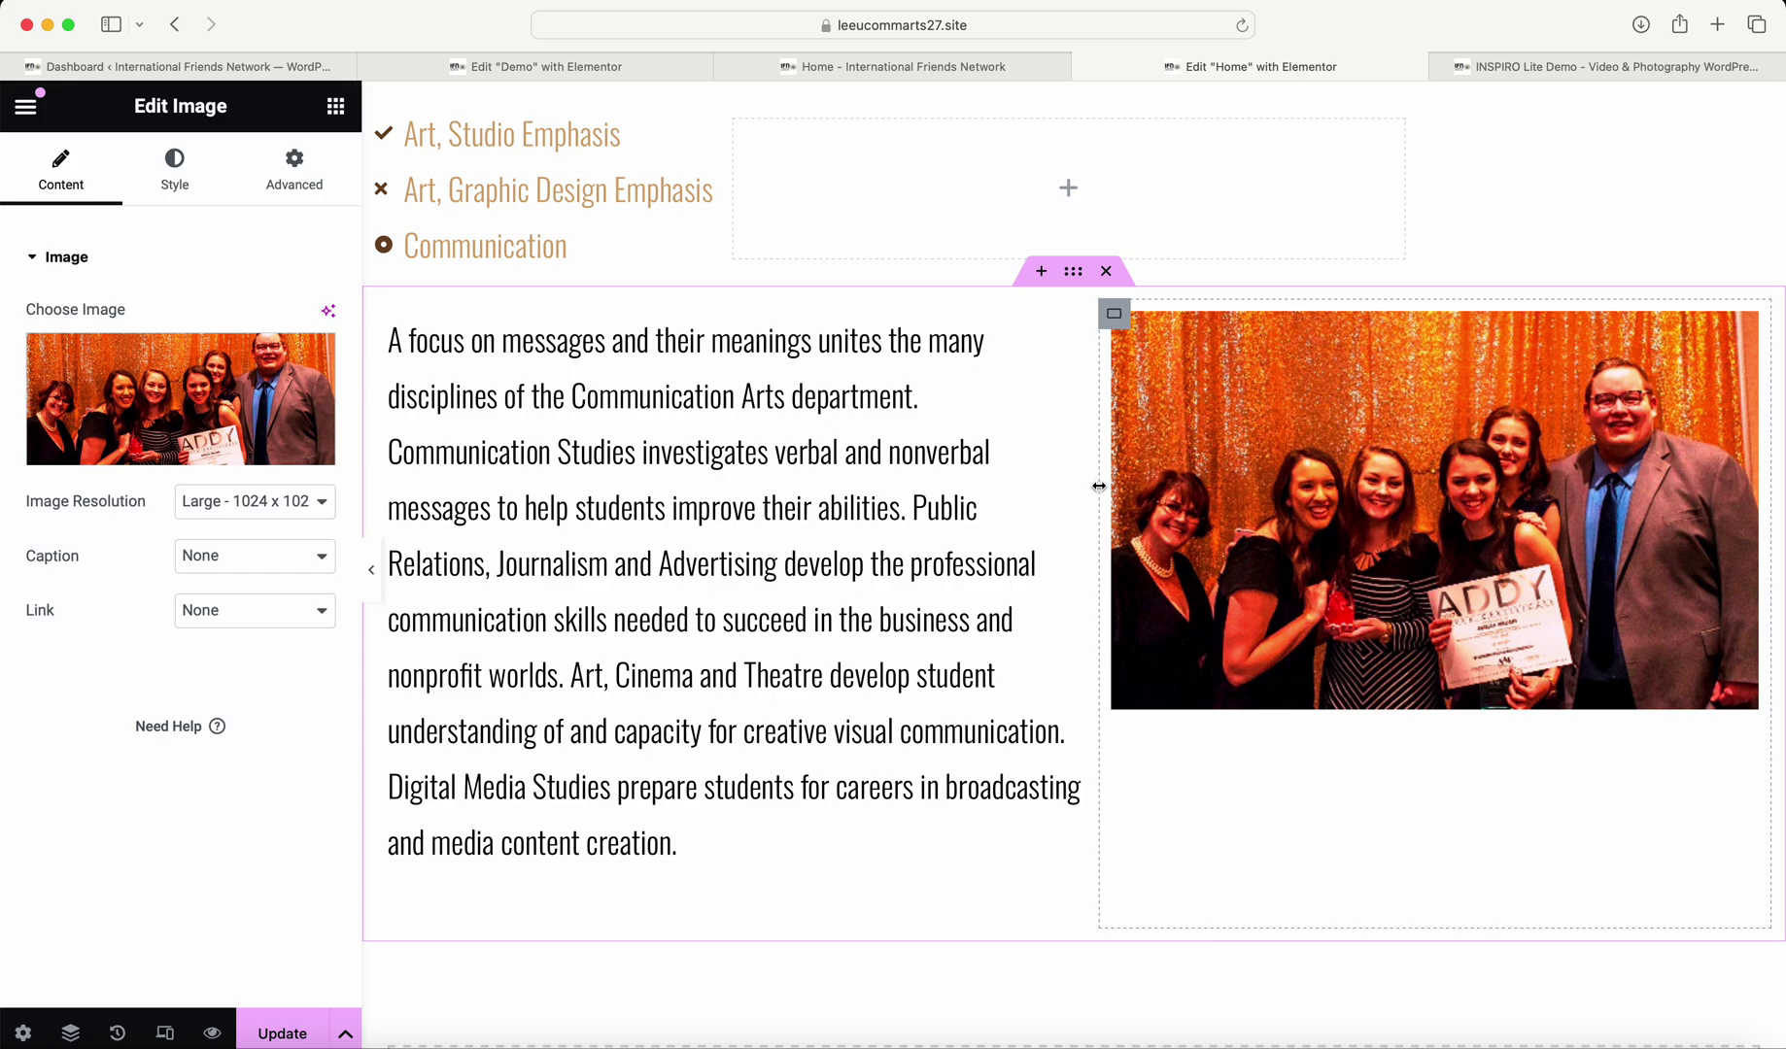
mouse_move(1100, 491)
mouse_down()
mouse_move(1077, 491)
mouse_move(1120, 477)
mouse_up()
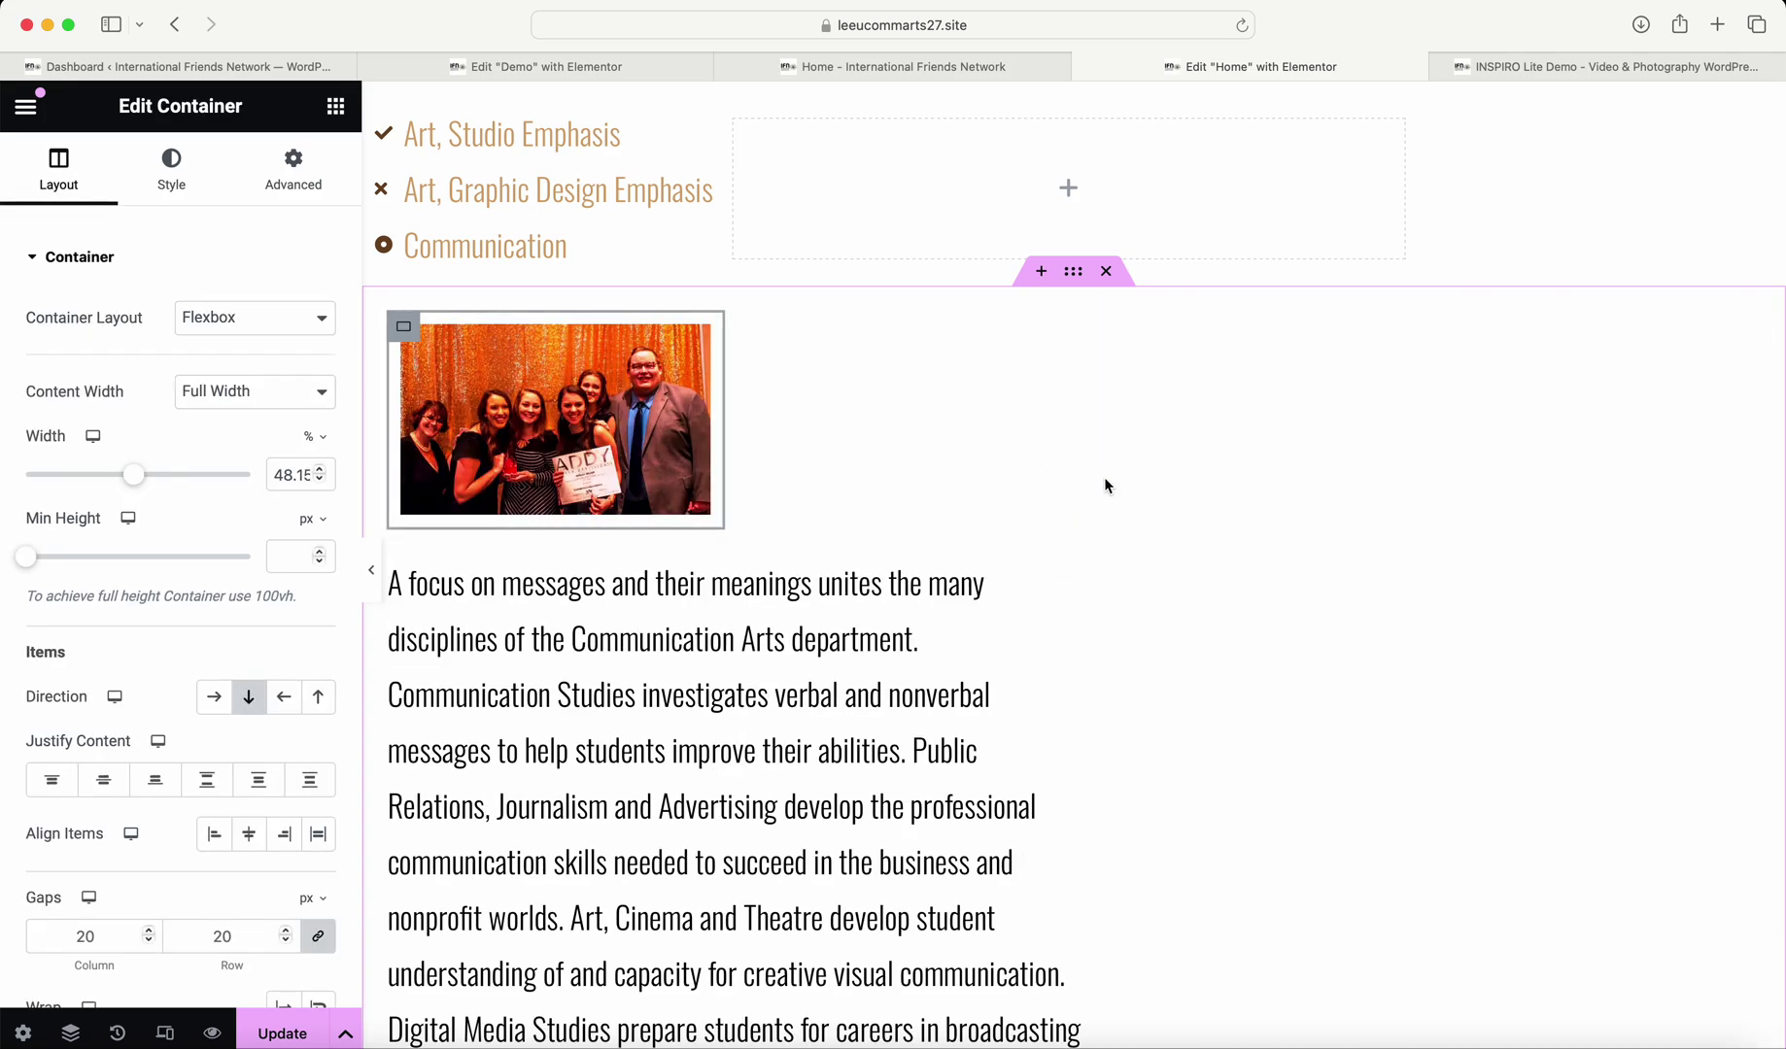
key(super+z)
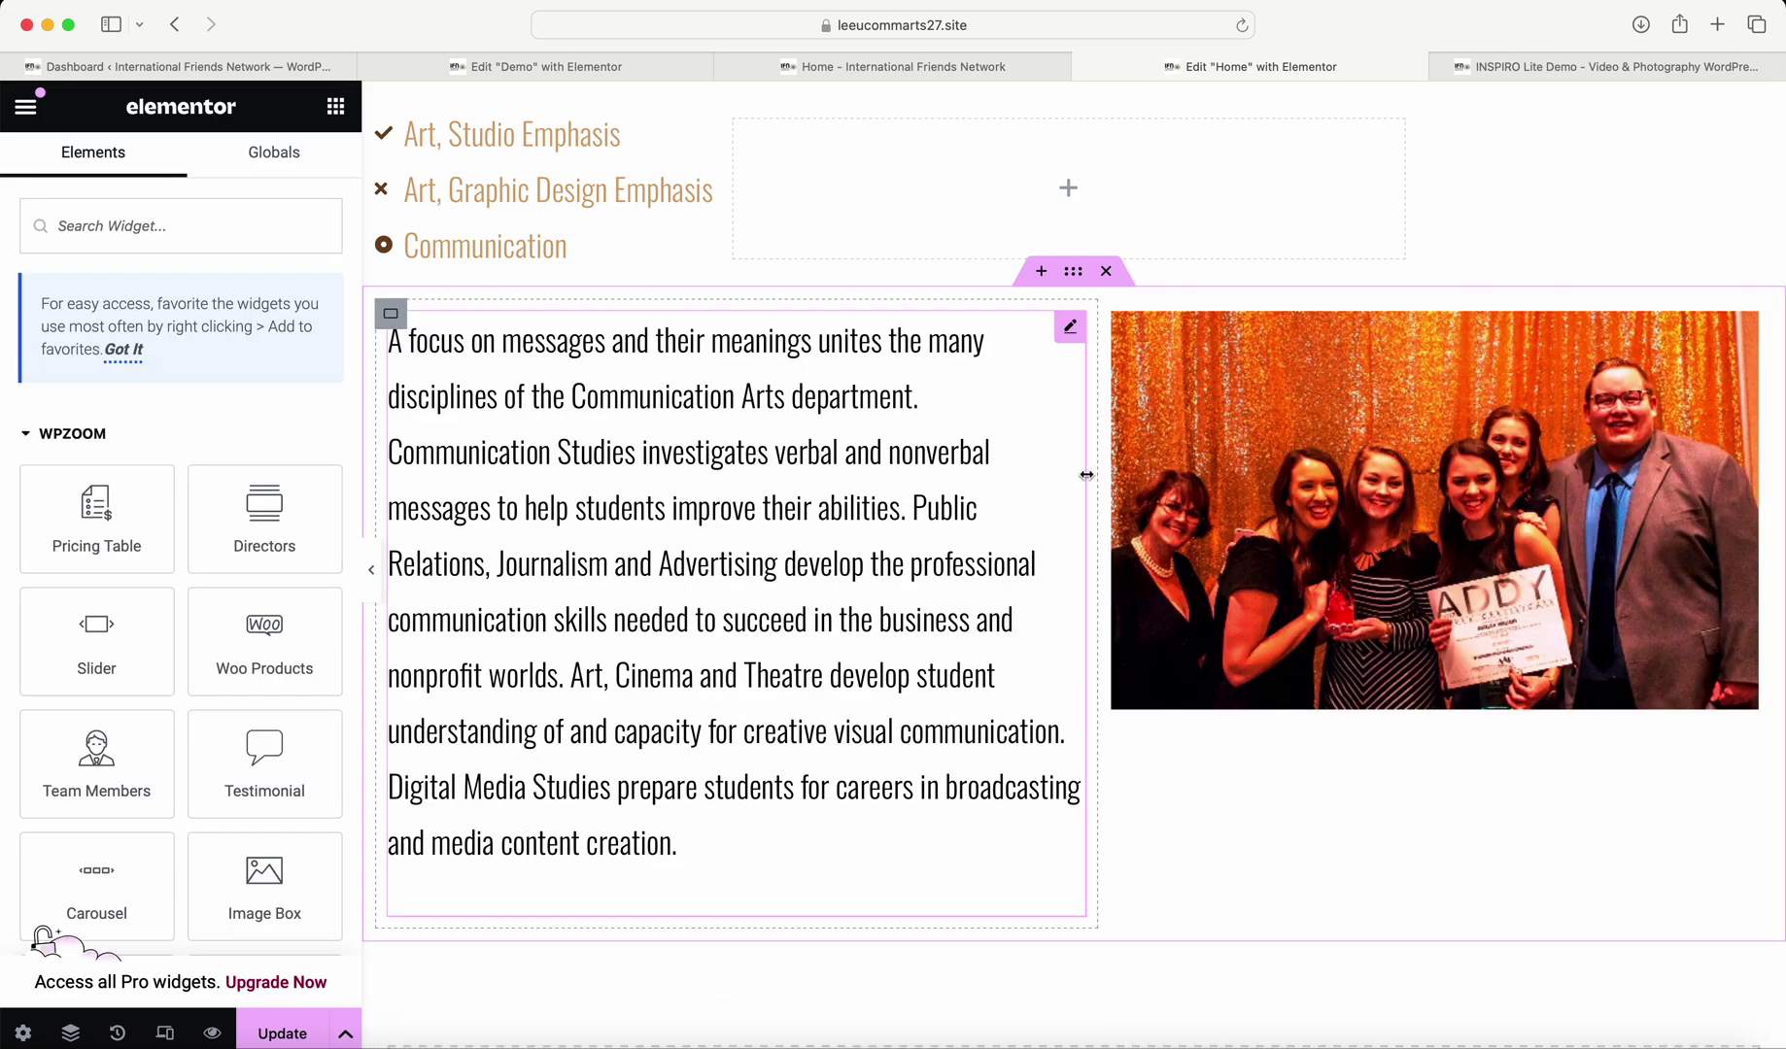
Narrow the description text column slightly and set the adjacent group photo's image resolution to Full.
mouse_move(1094, 474)
mouse_down()
mouse_move(1078, 470)
mouse_move(1125, 464)
mouse_move(1004, 475)
mouse_move(1081, 469)
mouse_up()
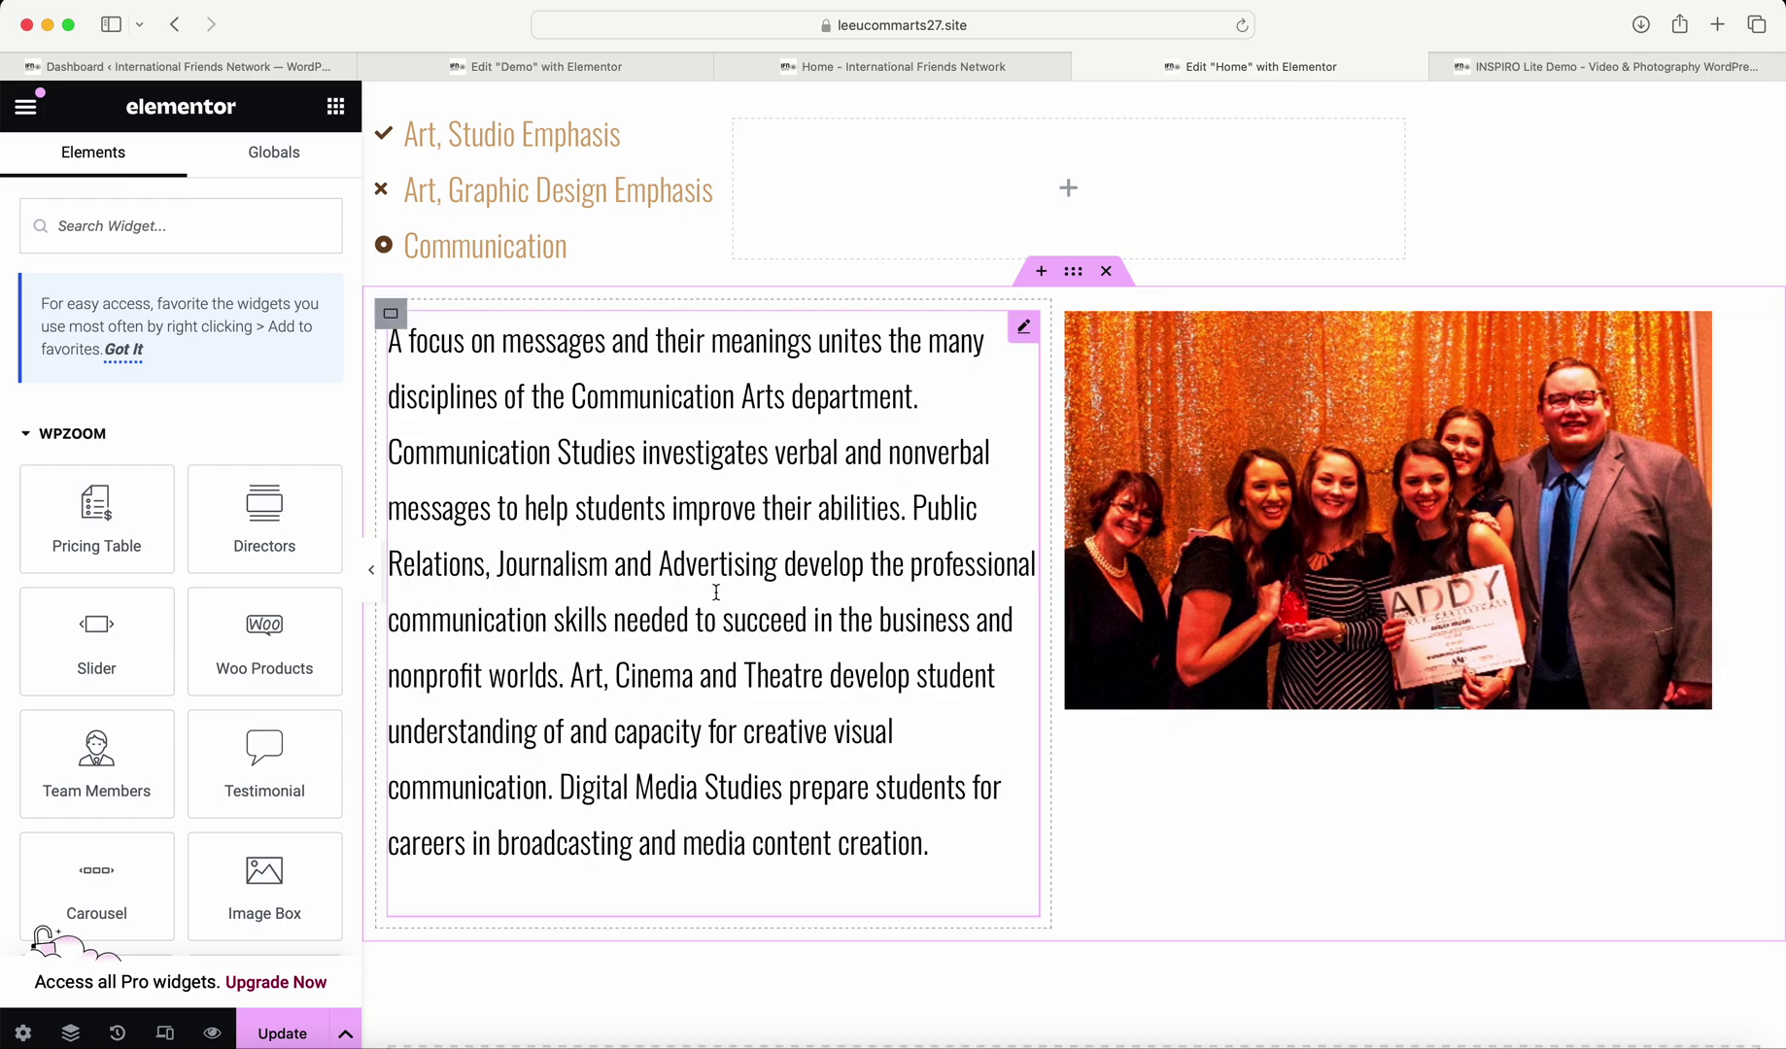
click(1257, 469)
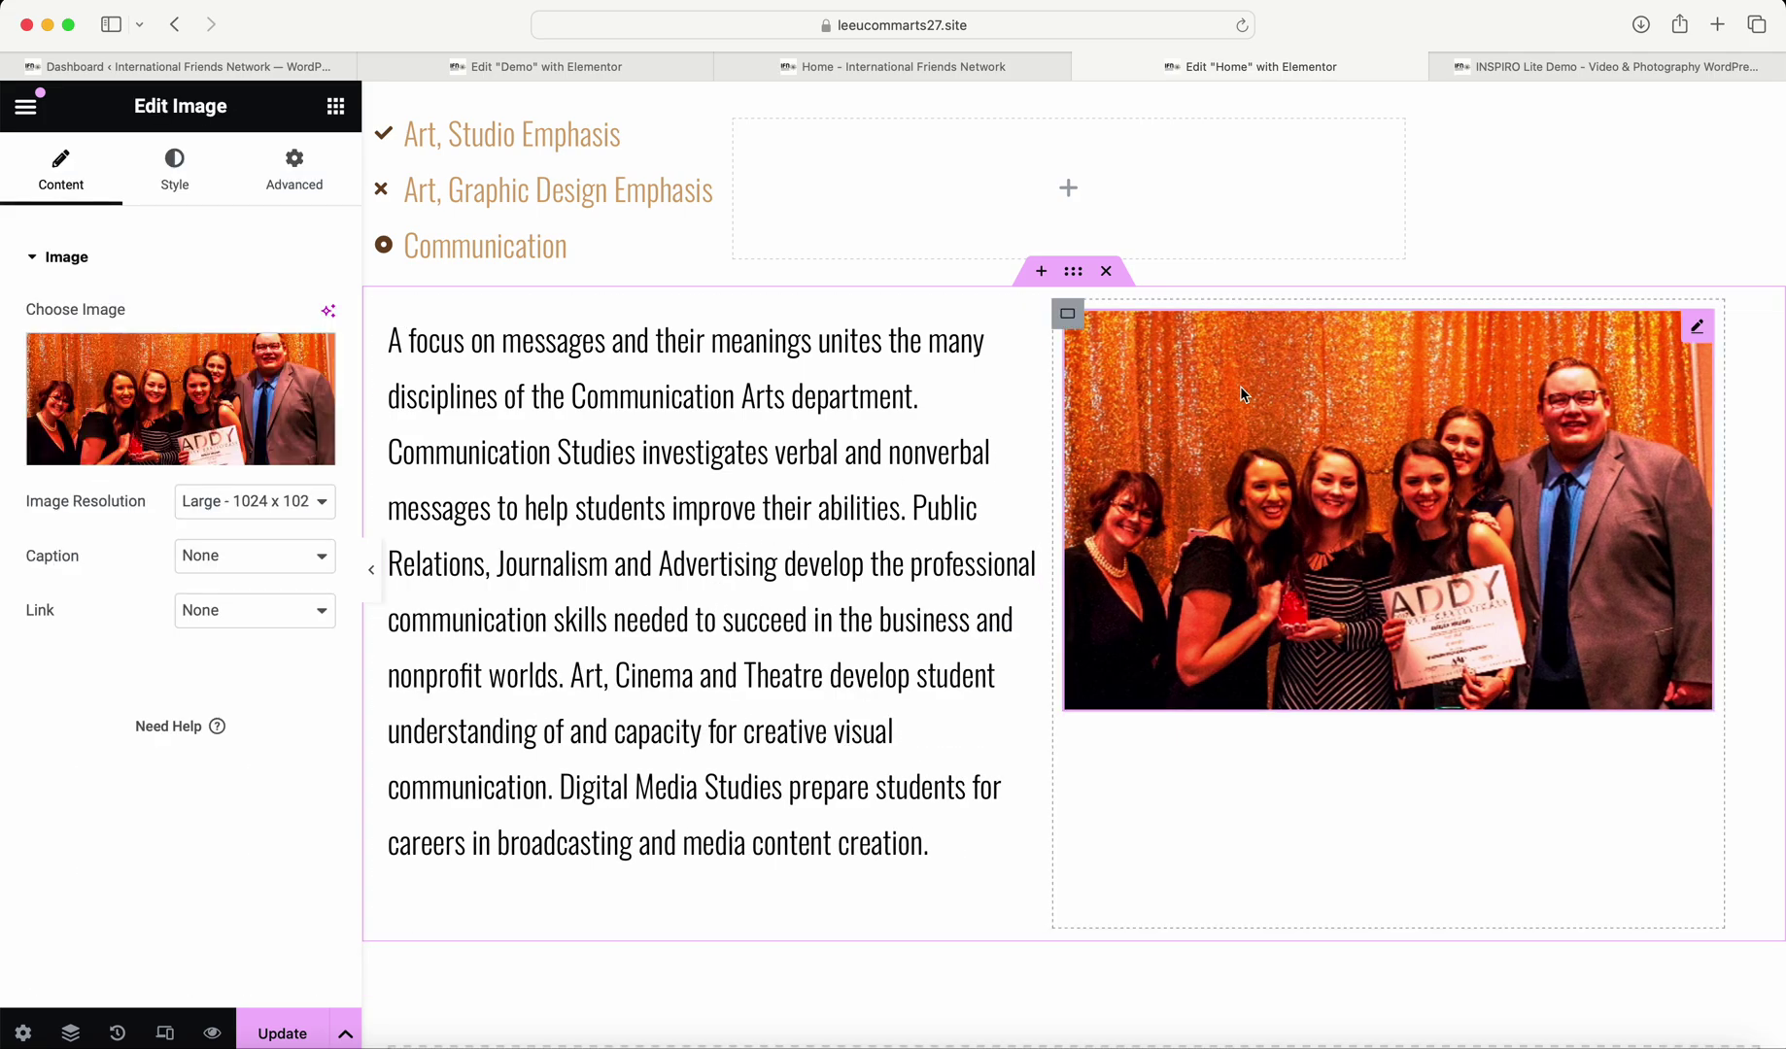
click(321, 509)
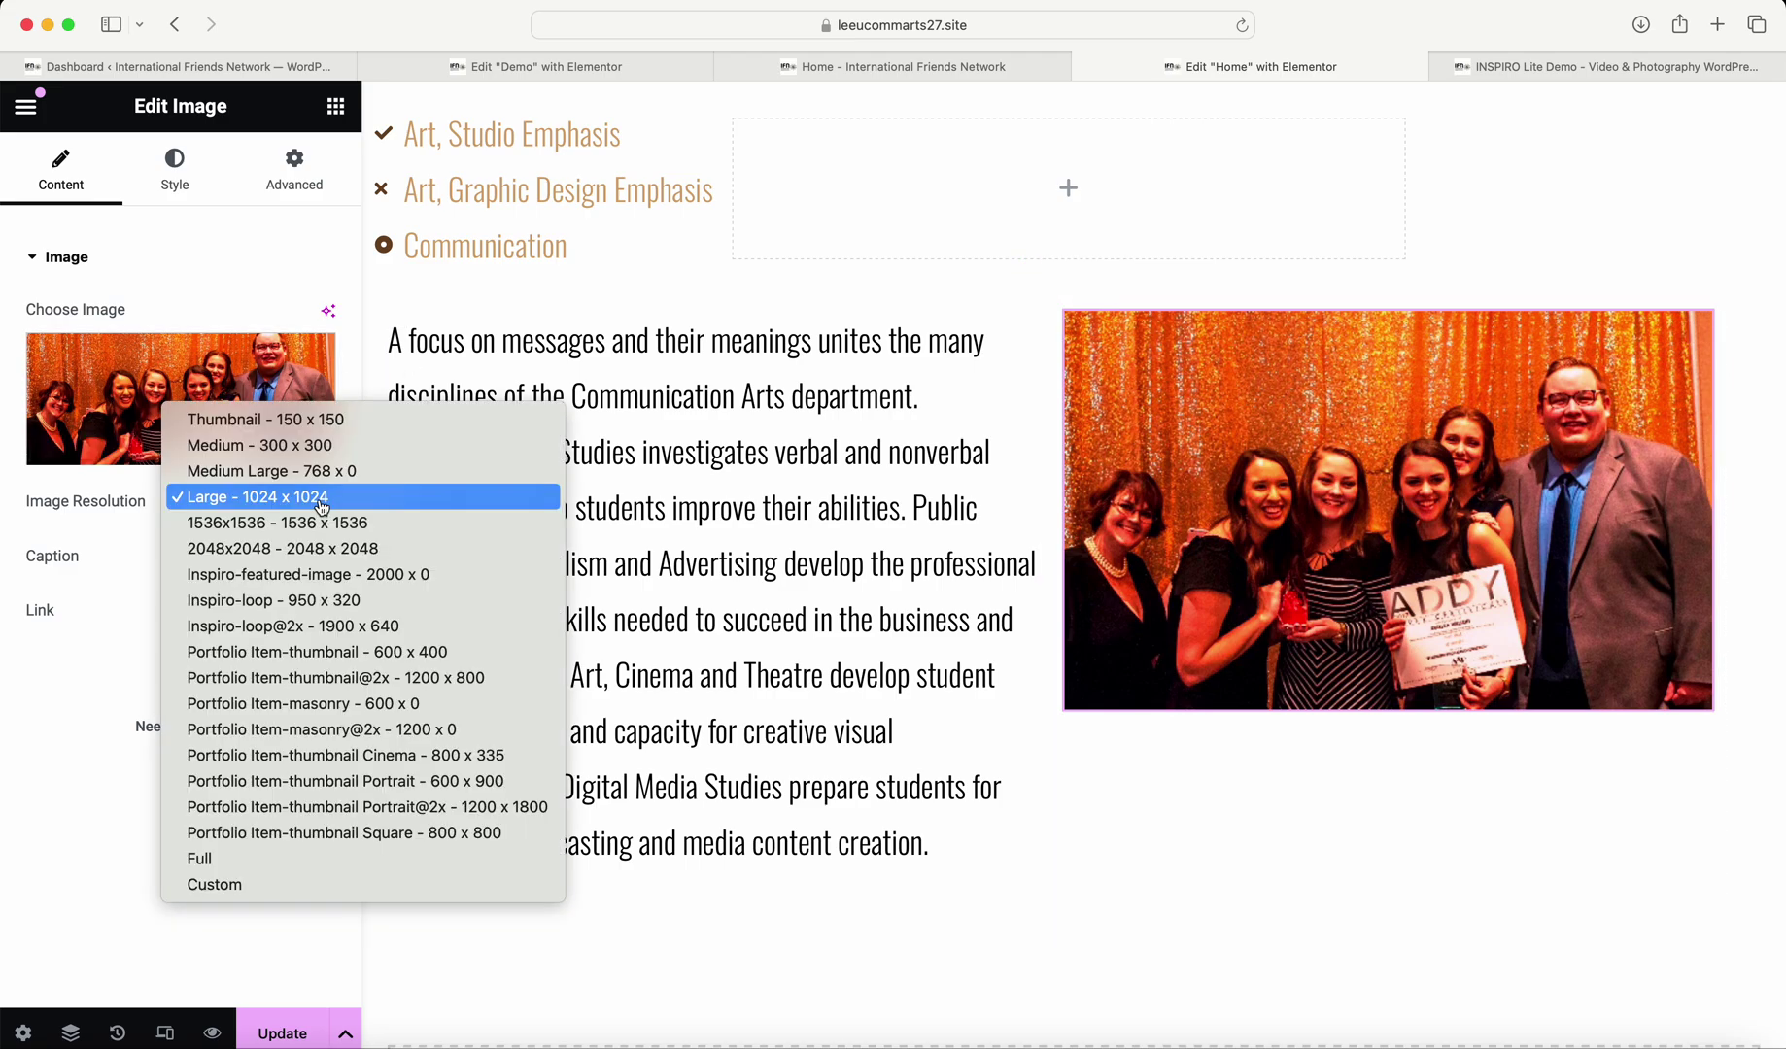
click(222, 859)
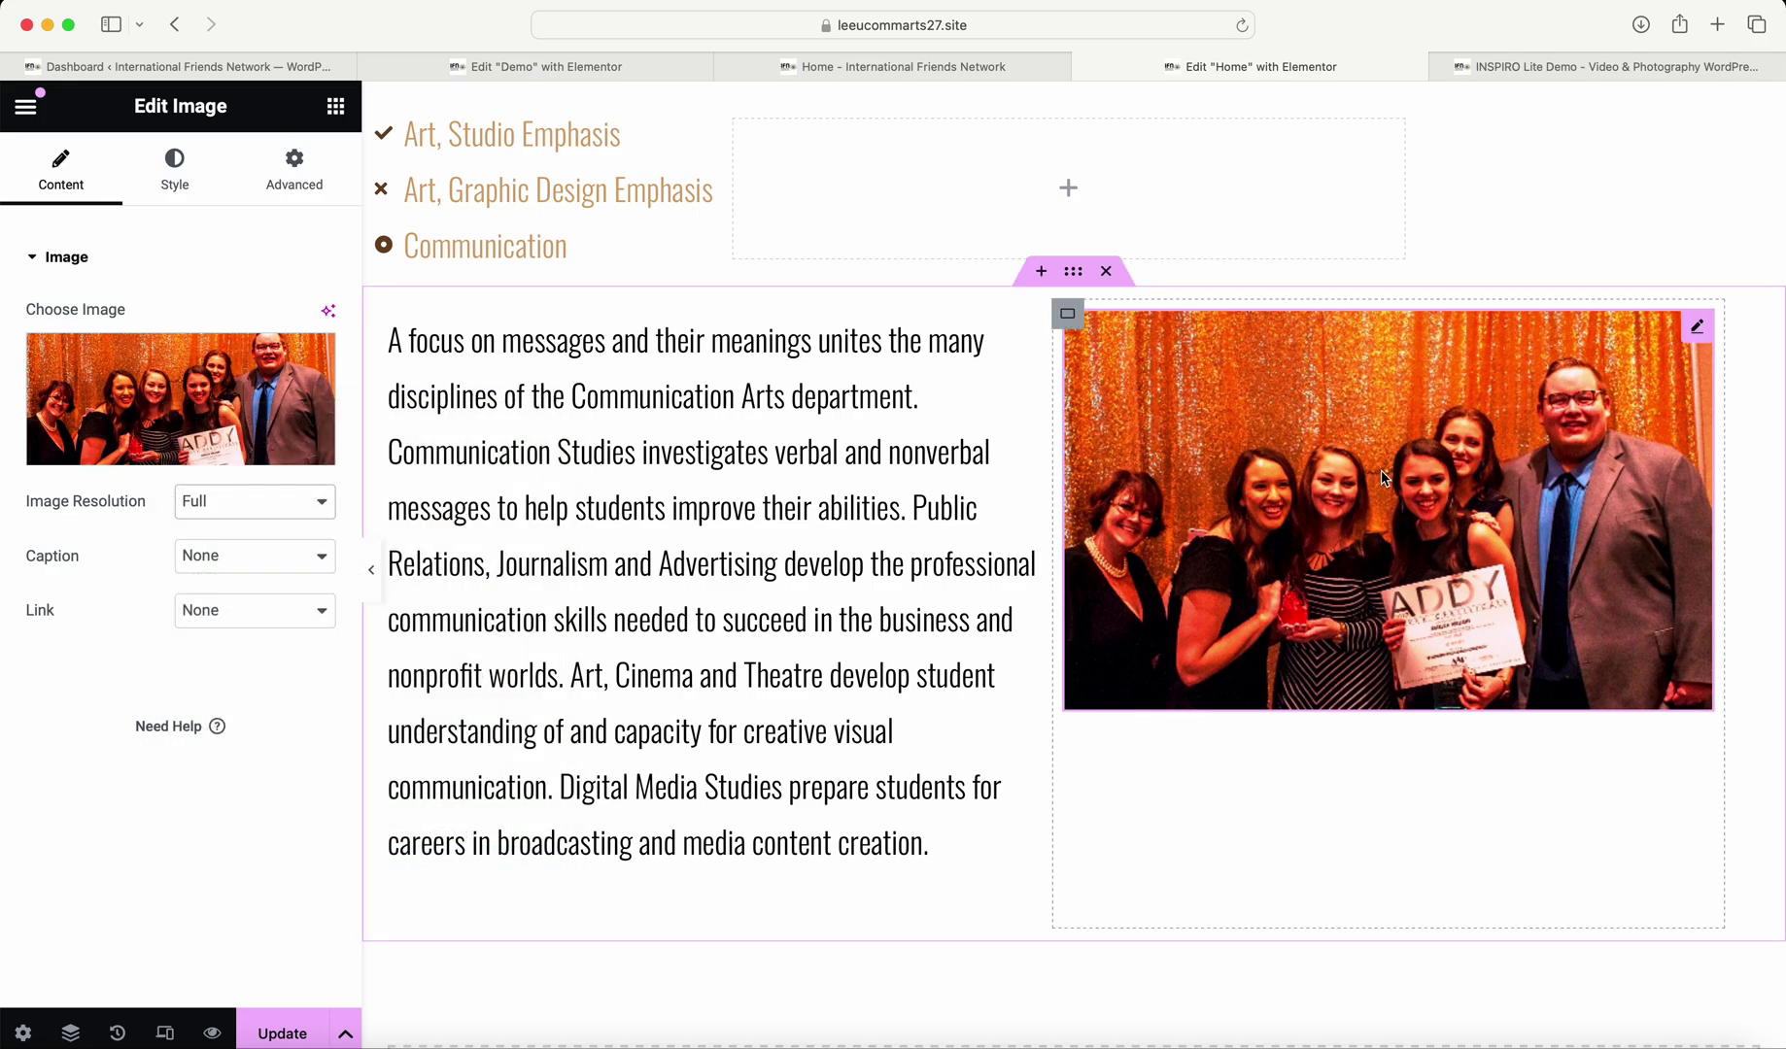
Set the group photo's container width to 100%, keeping the Flexbox layout and Full Width content.
click(1069, 314)
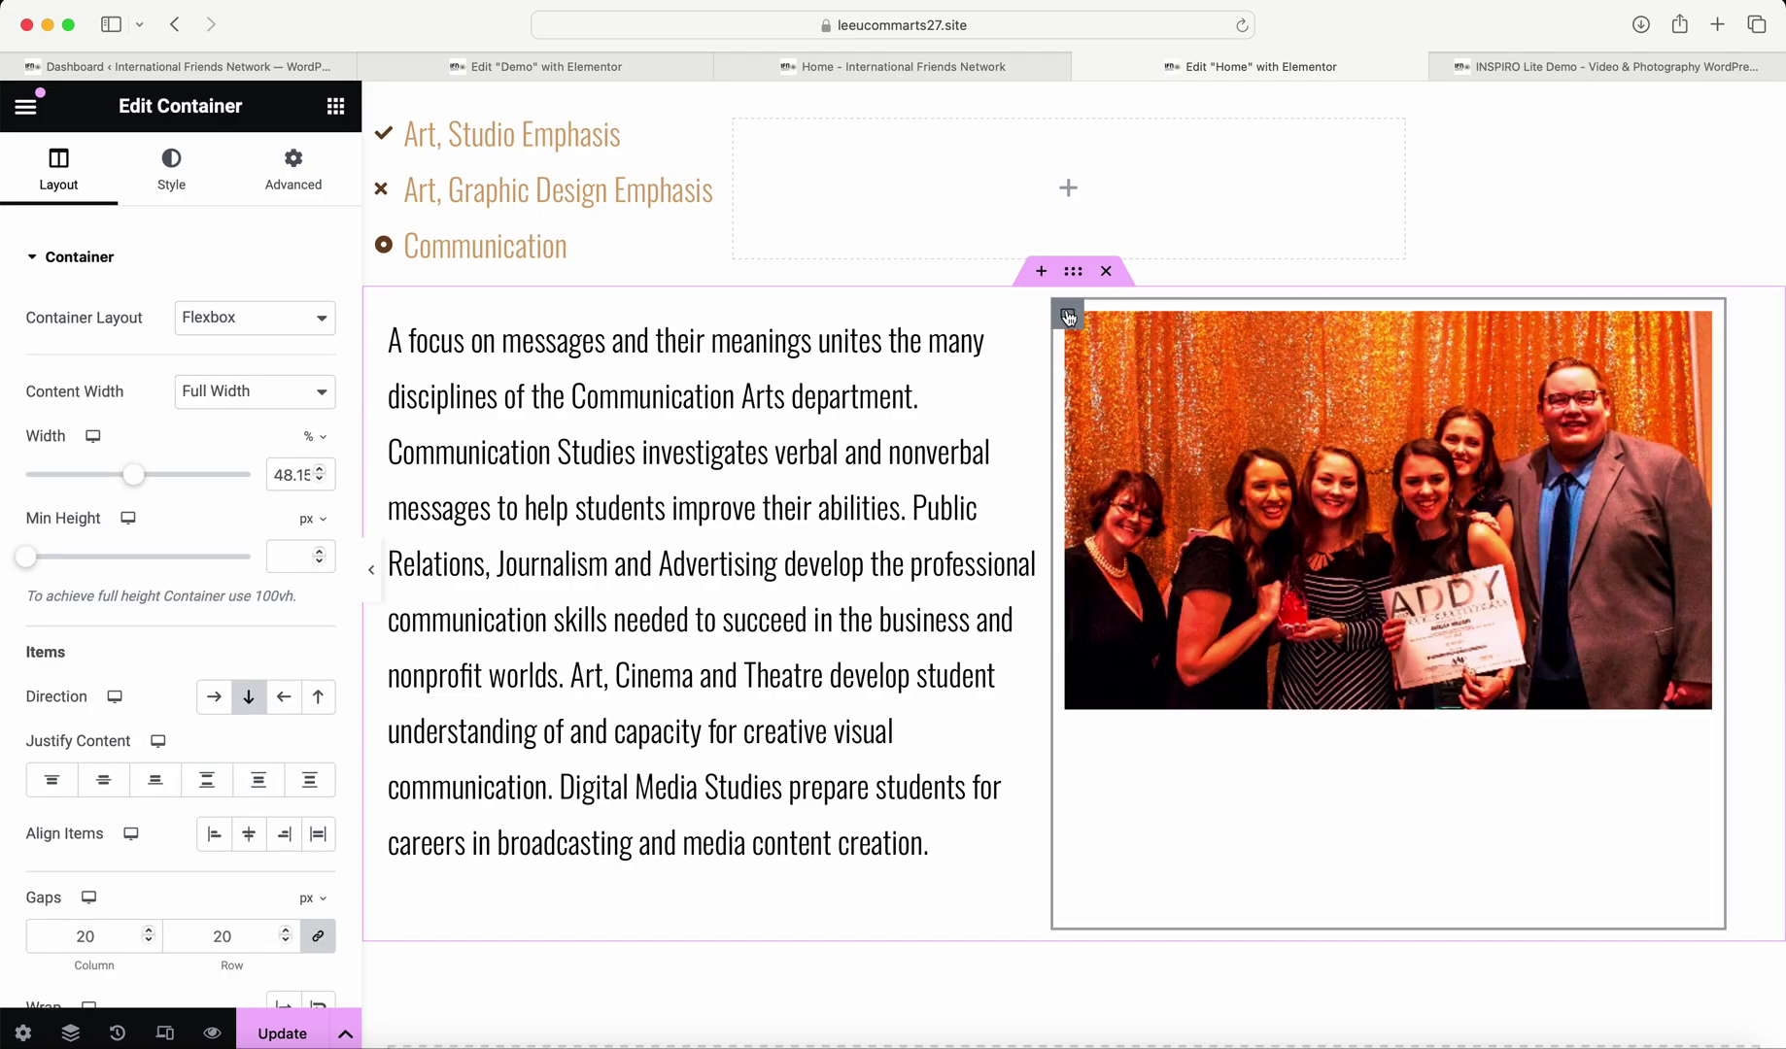
click(317, 320)
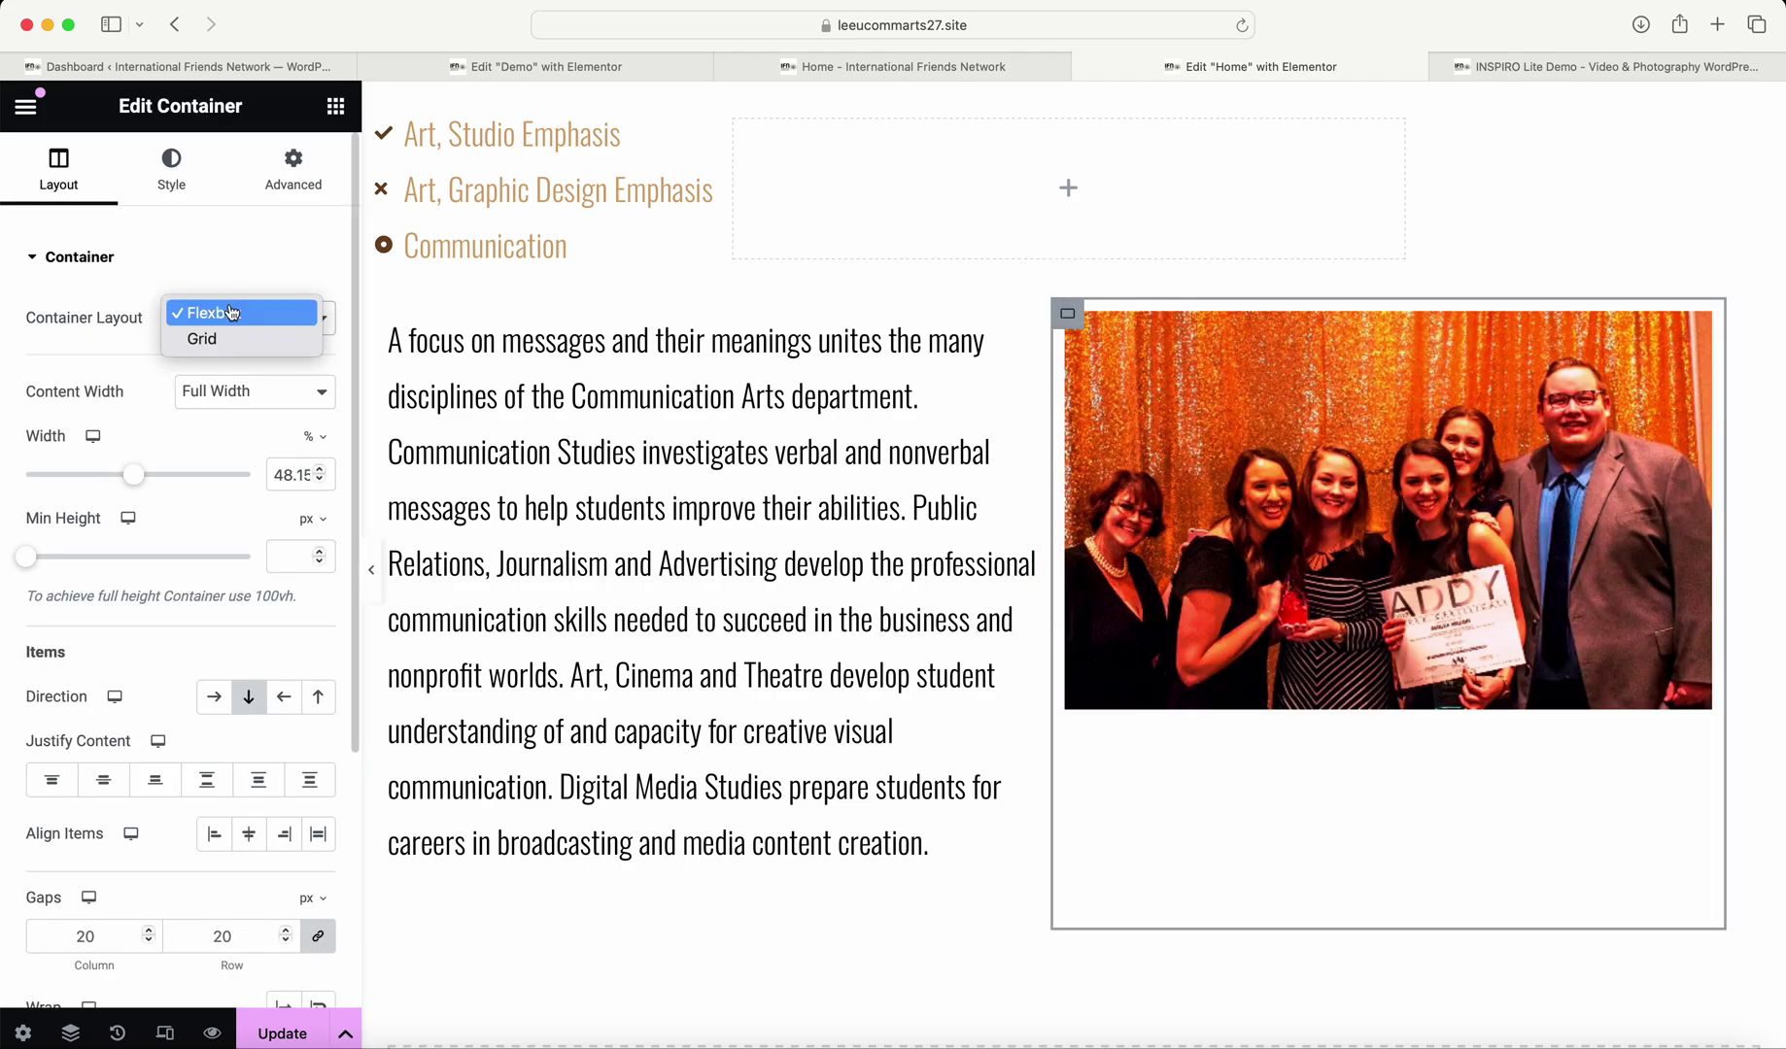
click(230, 310)
click(296, 388)
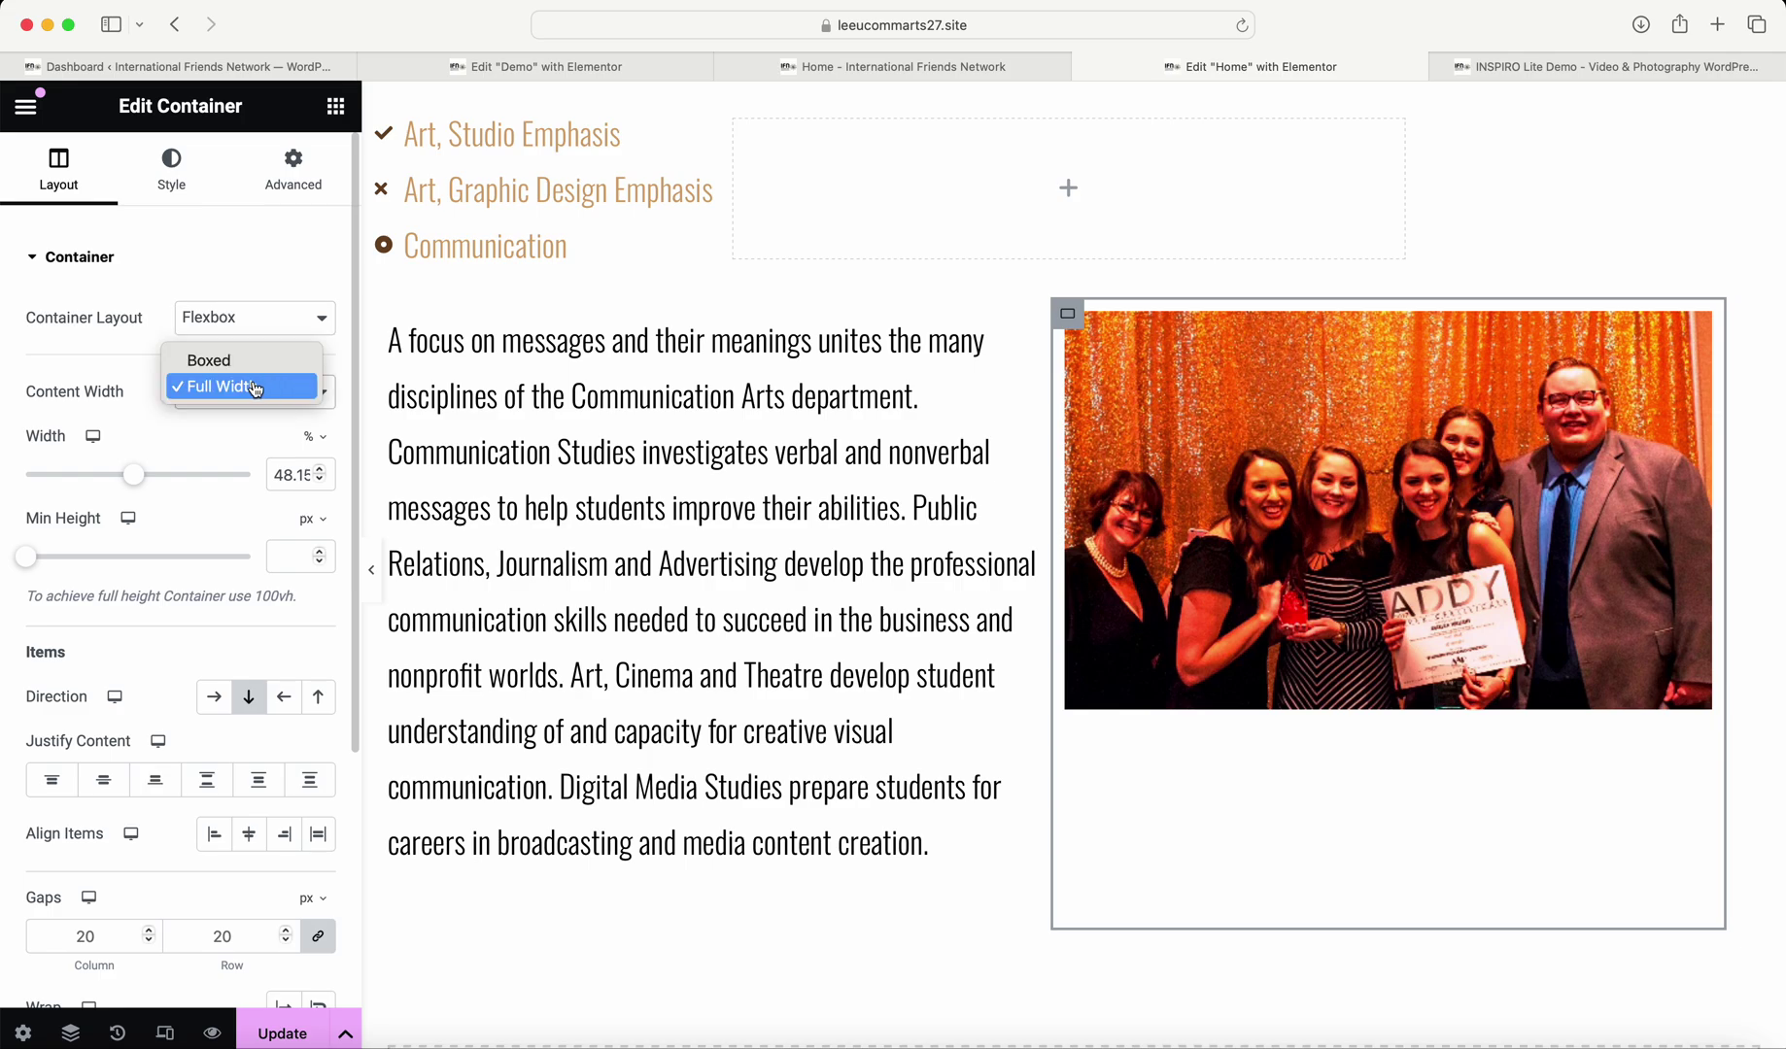
click(261, 389)
right_click(134, 477)
click(134, 477)
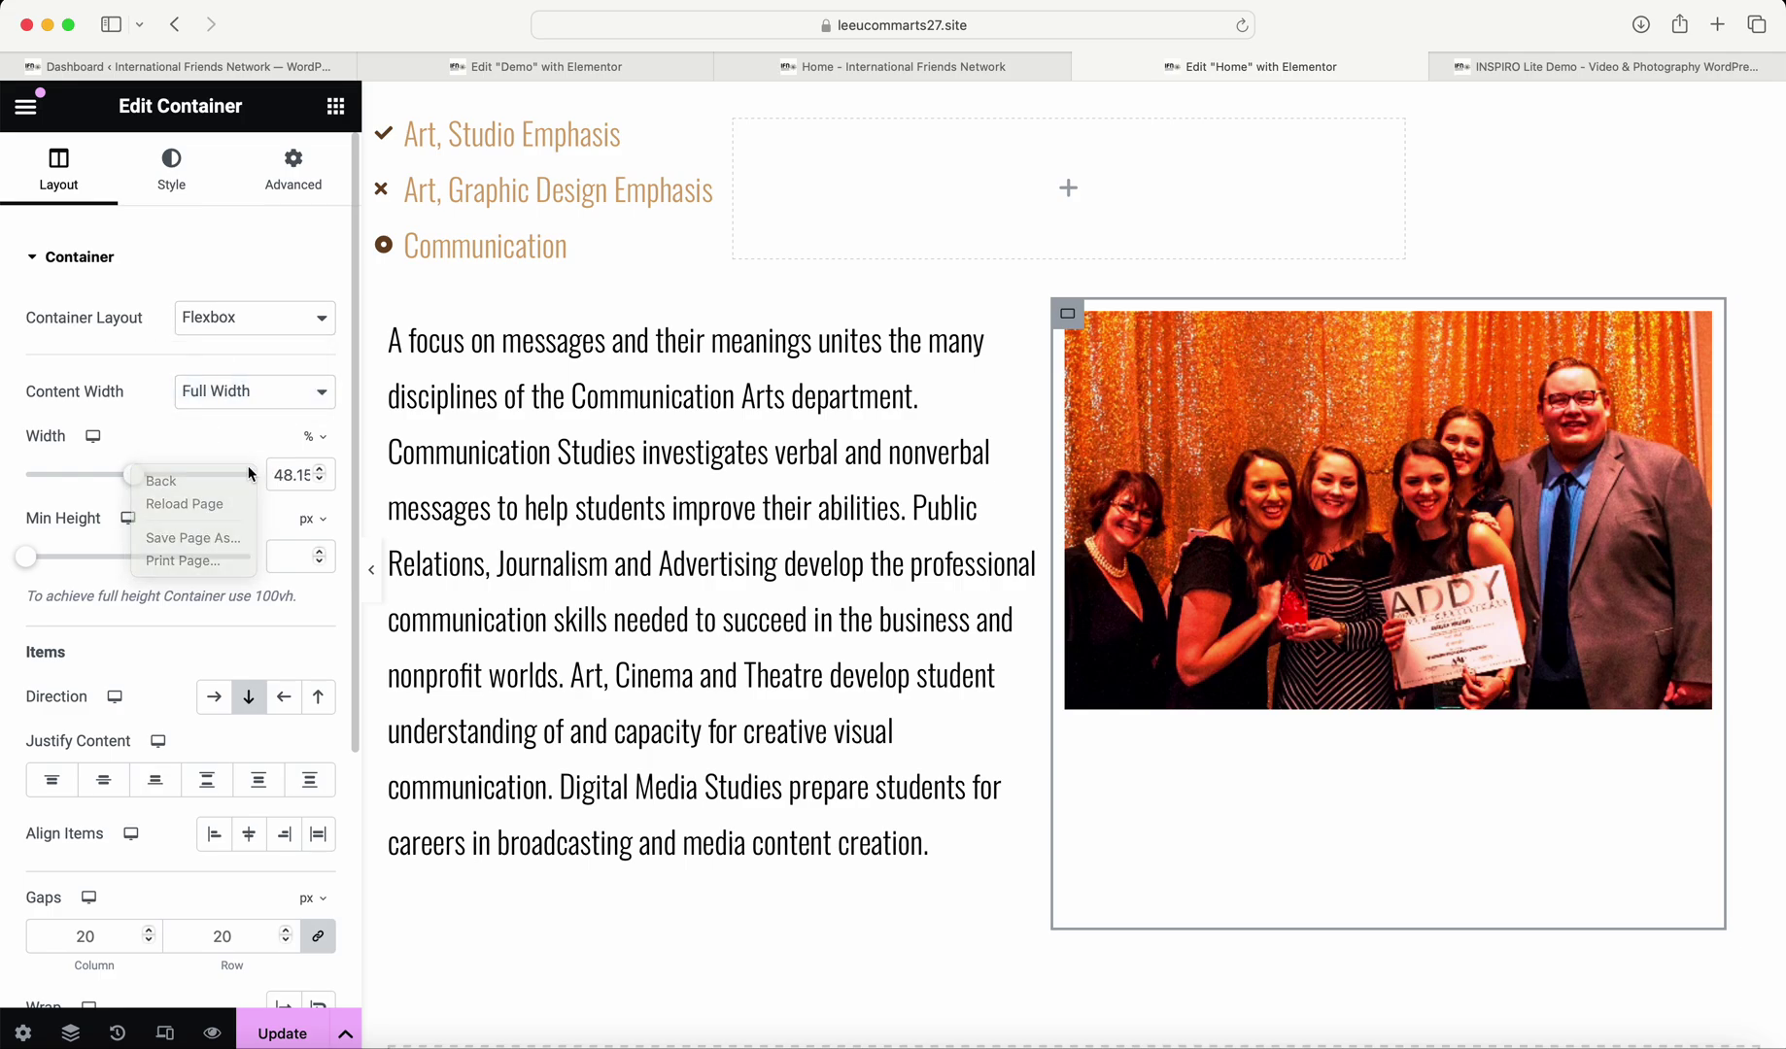
click(136, 477)
drag(205, 481, 279, 472)
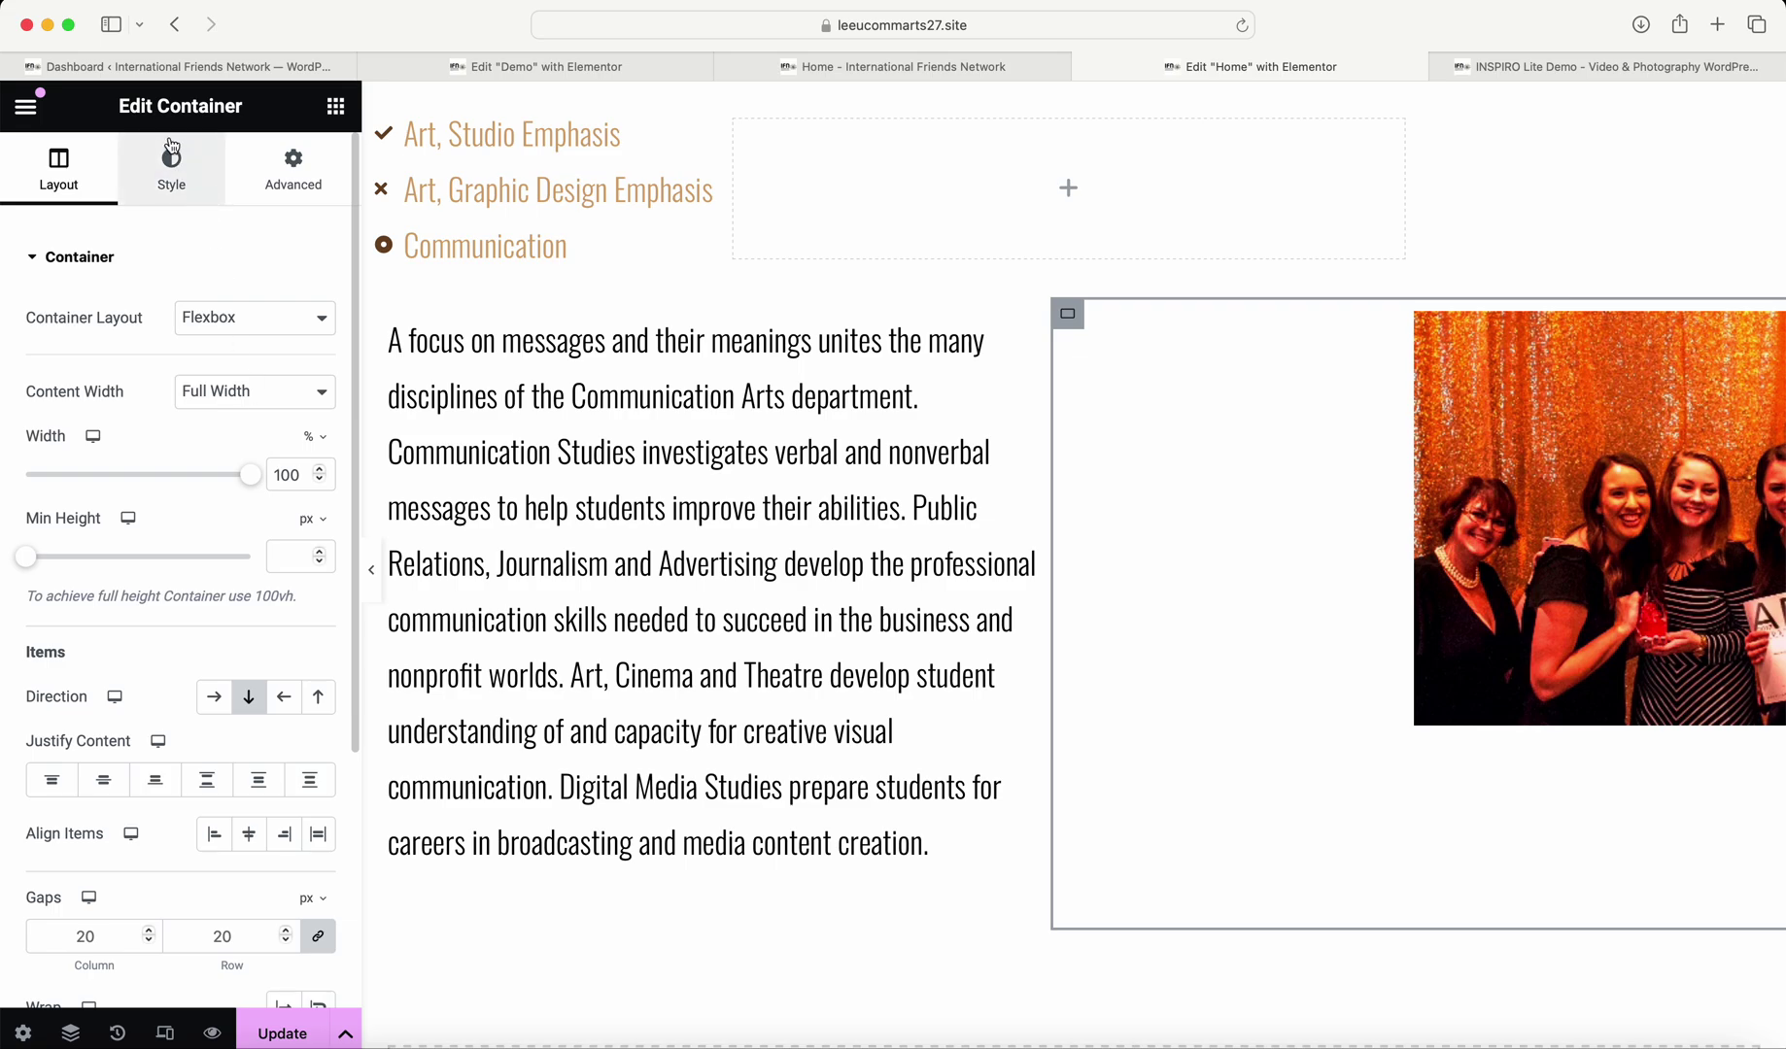
Set the photo container's margin and padding to 1 px on all sides.
click(178, 178)
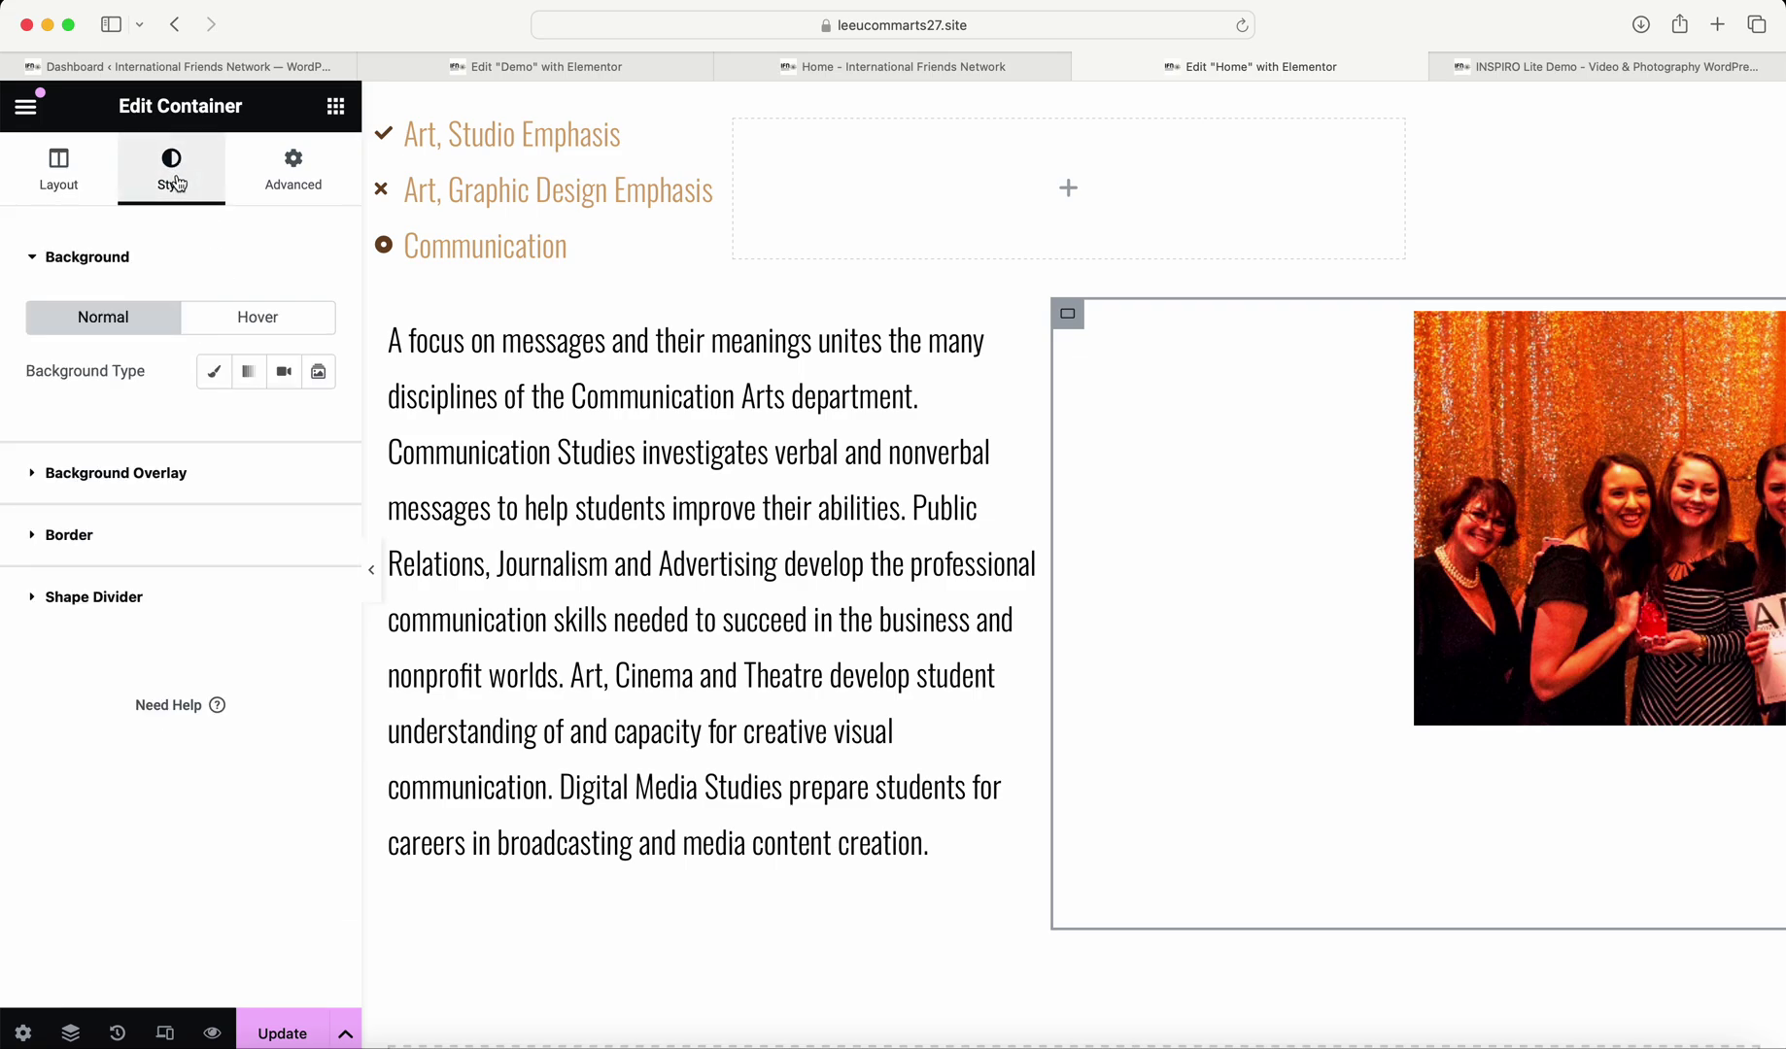
click(292, 162)
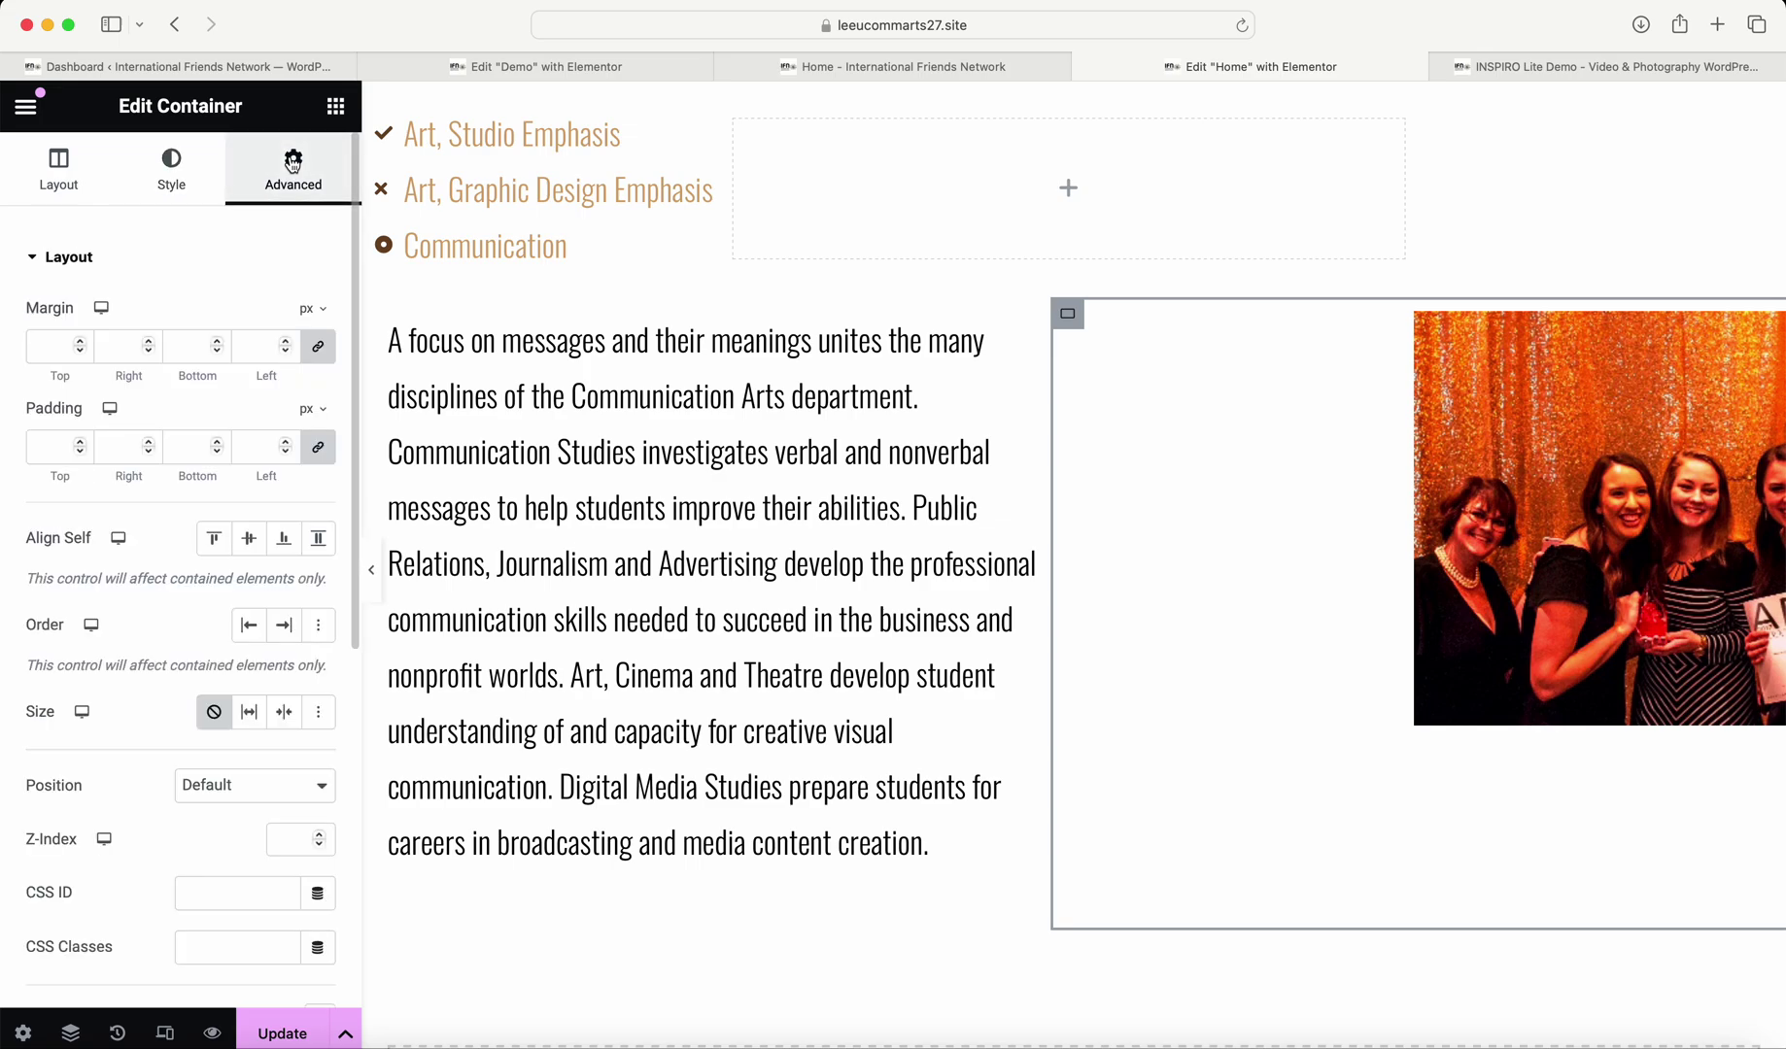
click(81, 344)
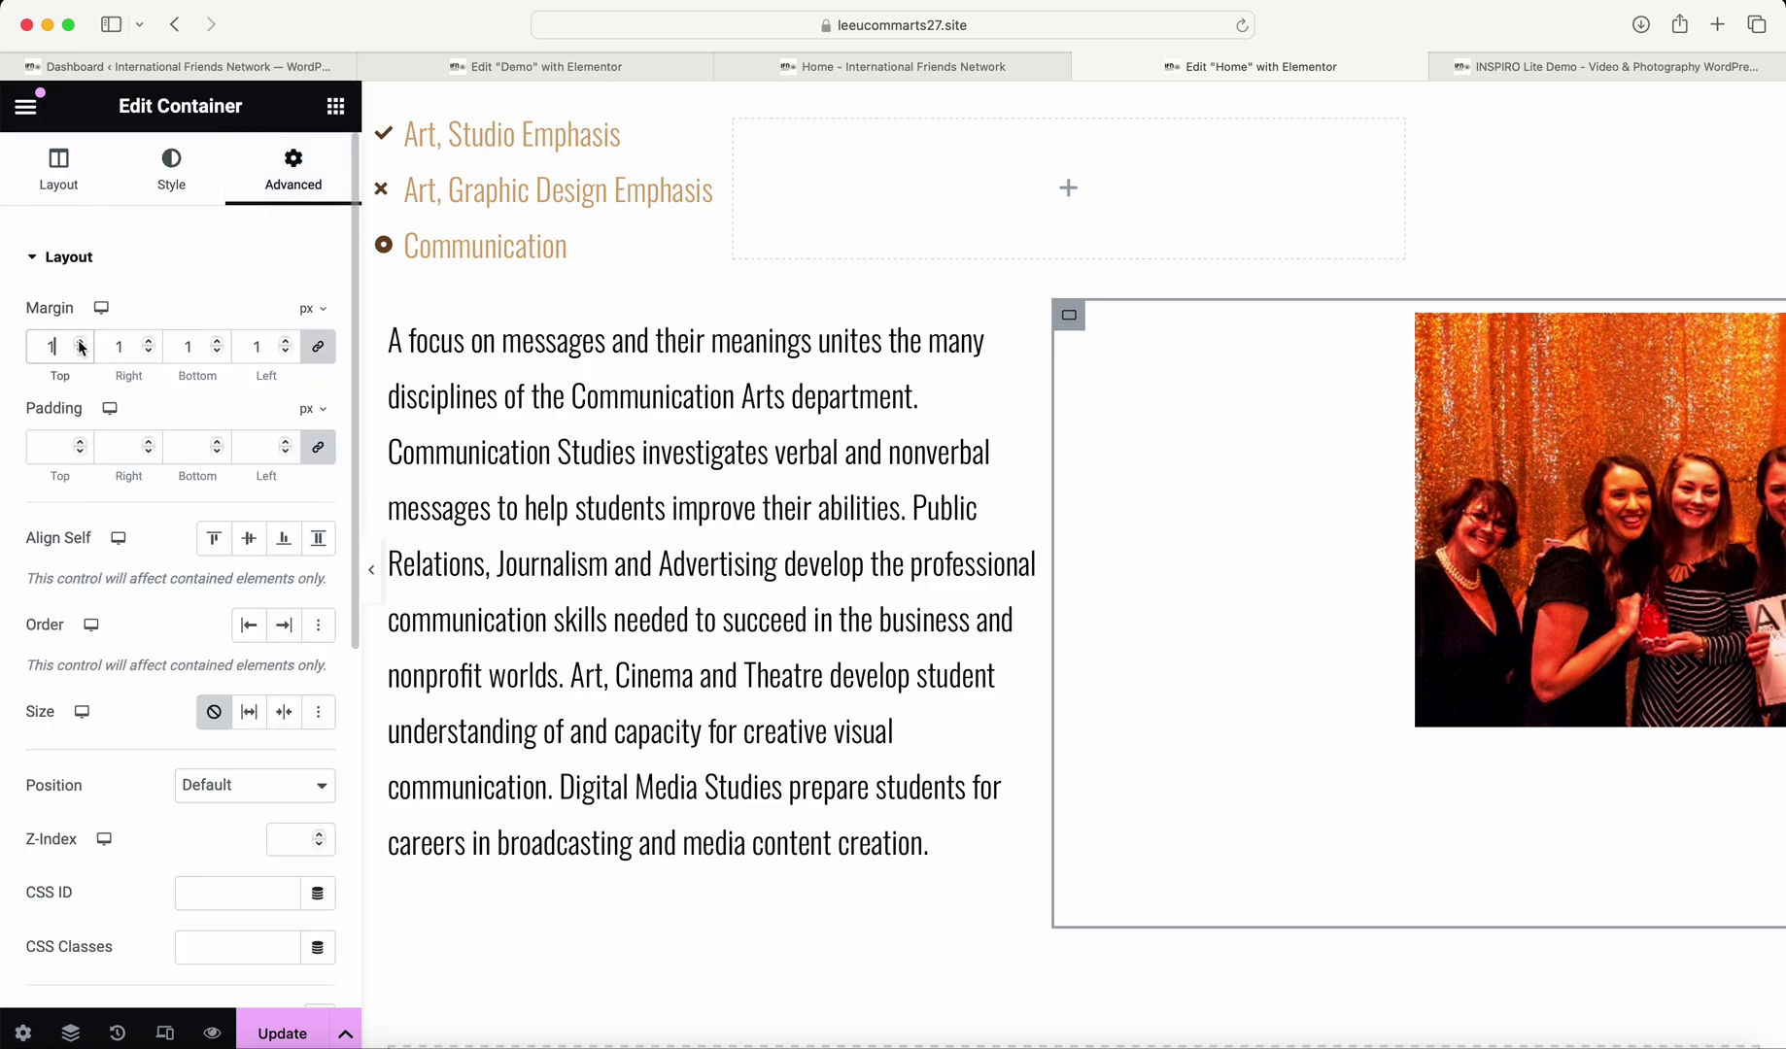
click(80, 442)
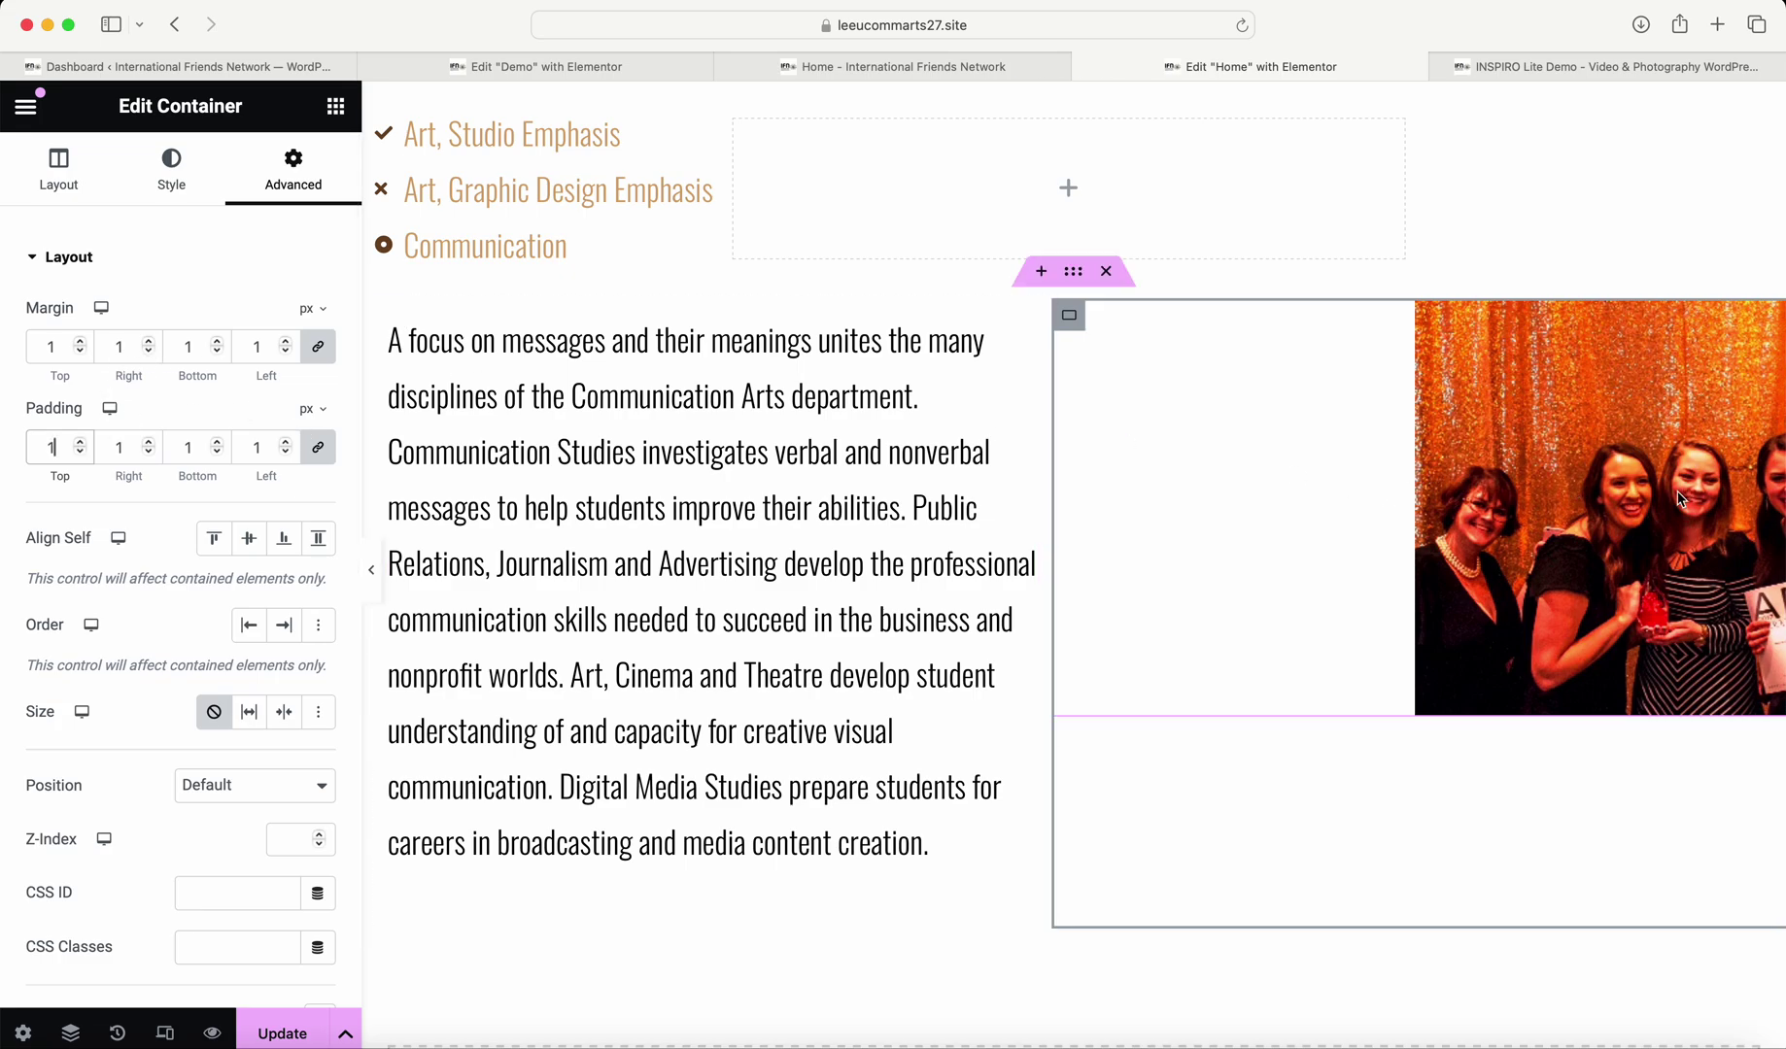
Align the group photo to the left within its container.
click(1516, 520)
scroll(1516, 519, right, 5)
scroll(1516, 520, right, 2)
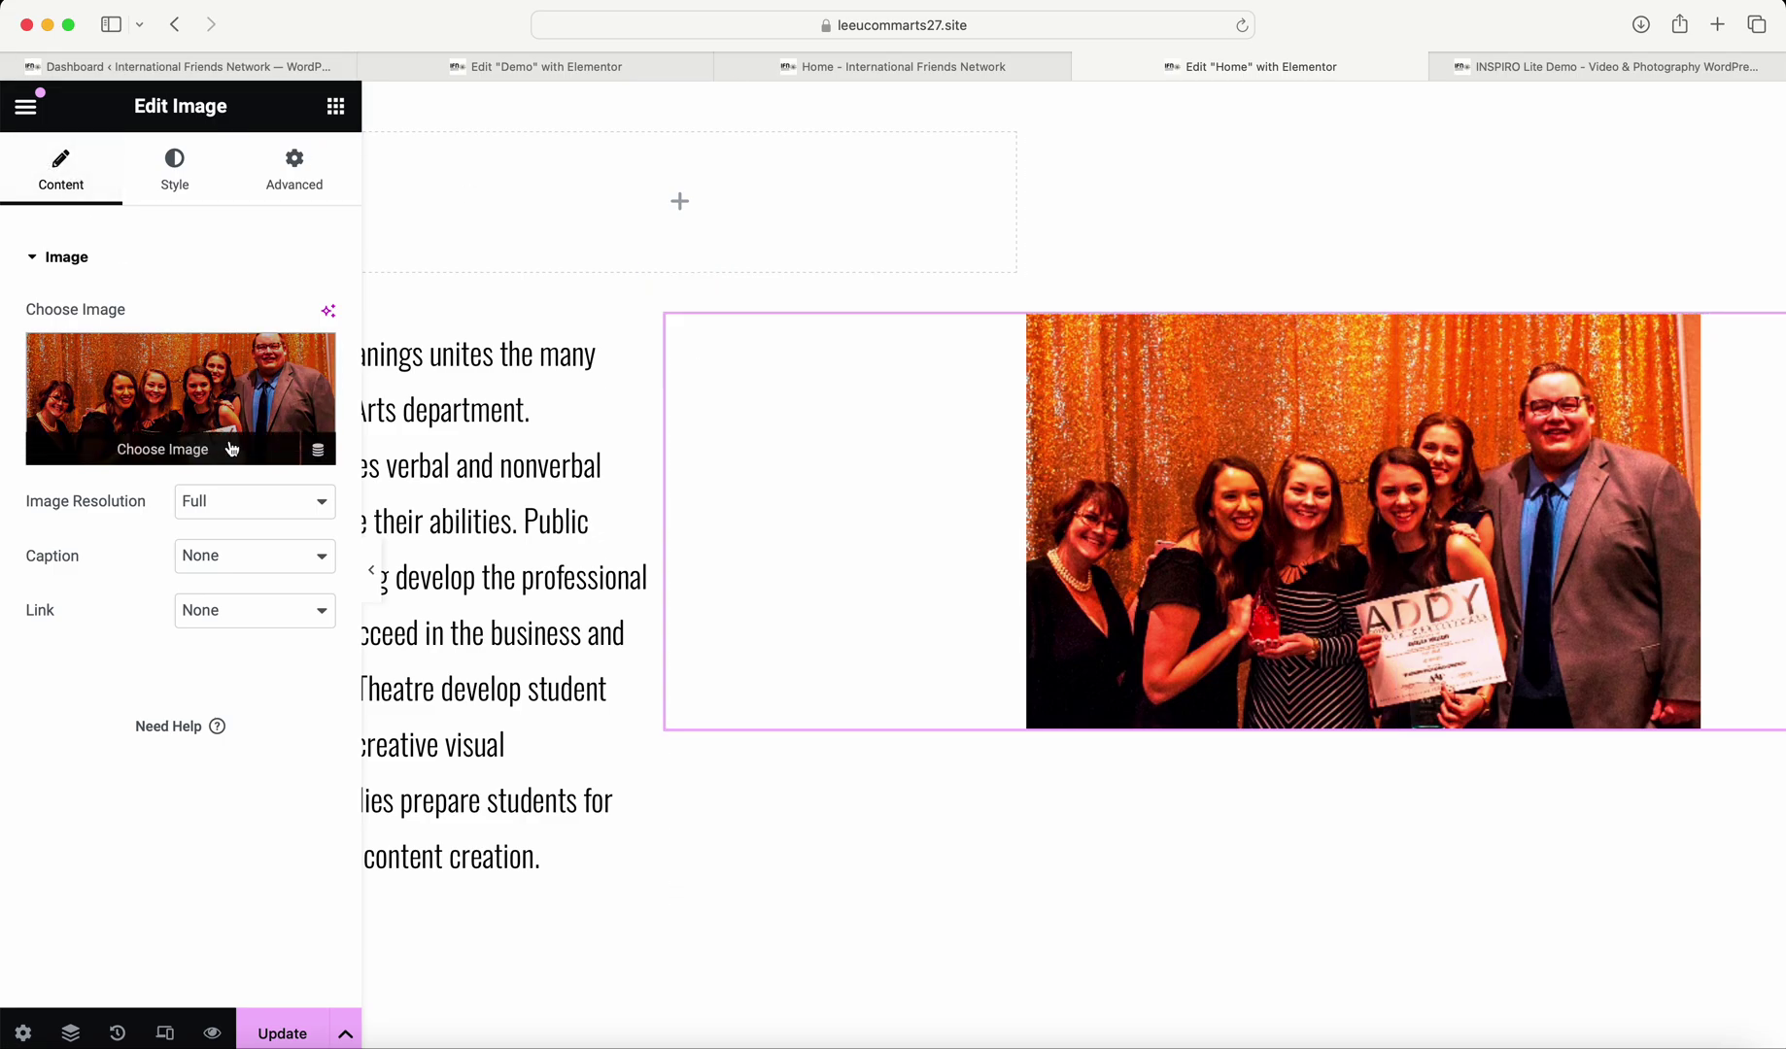
click(178, 166)
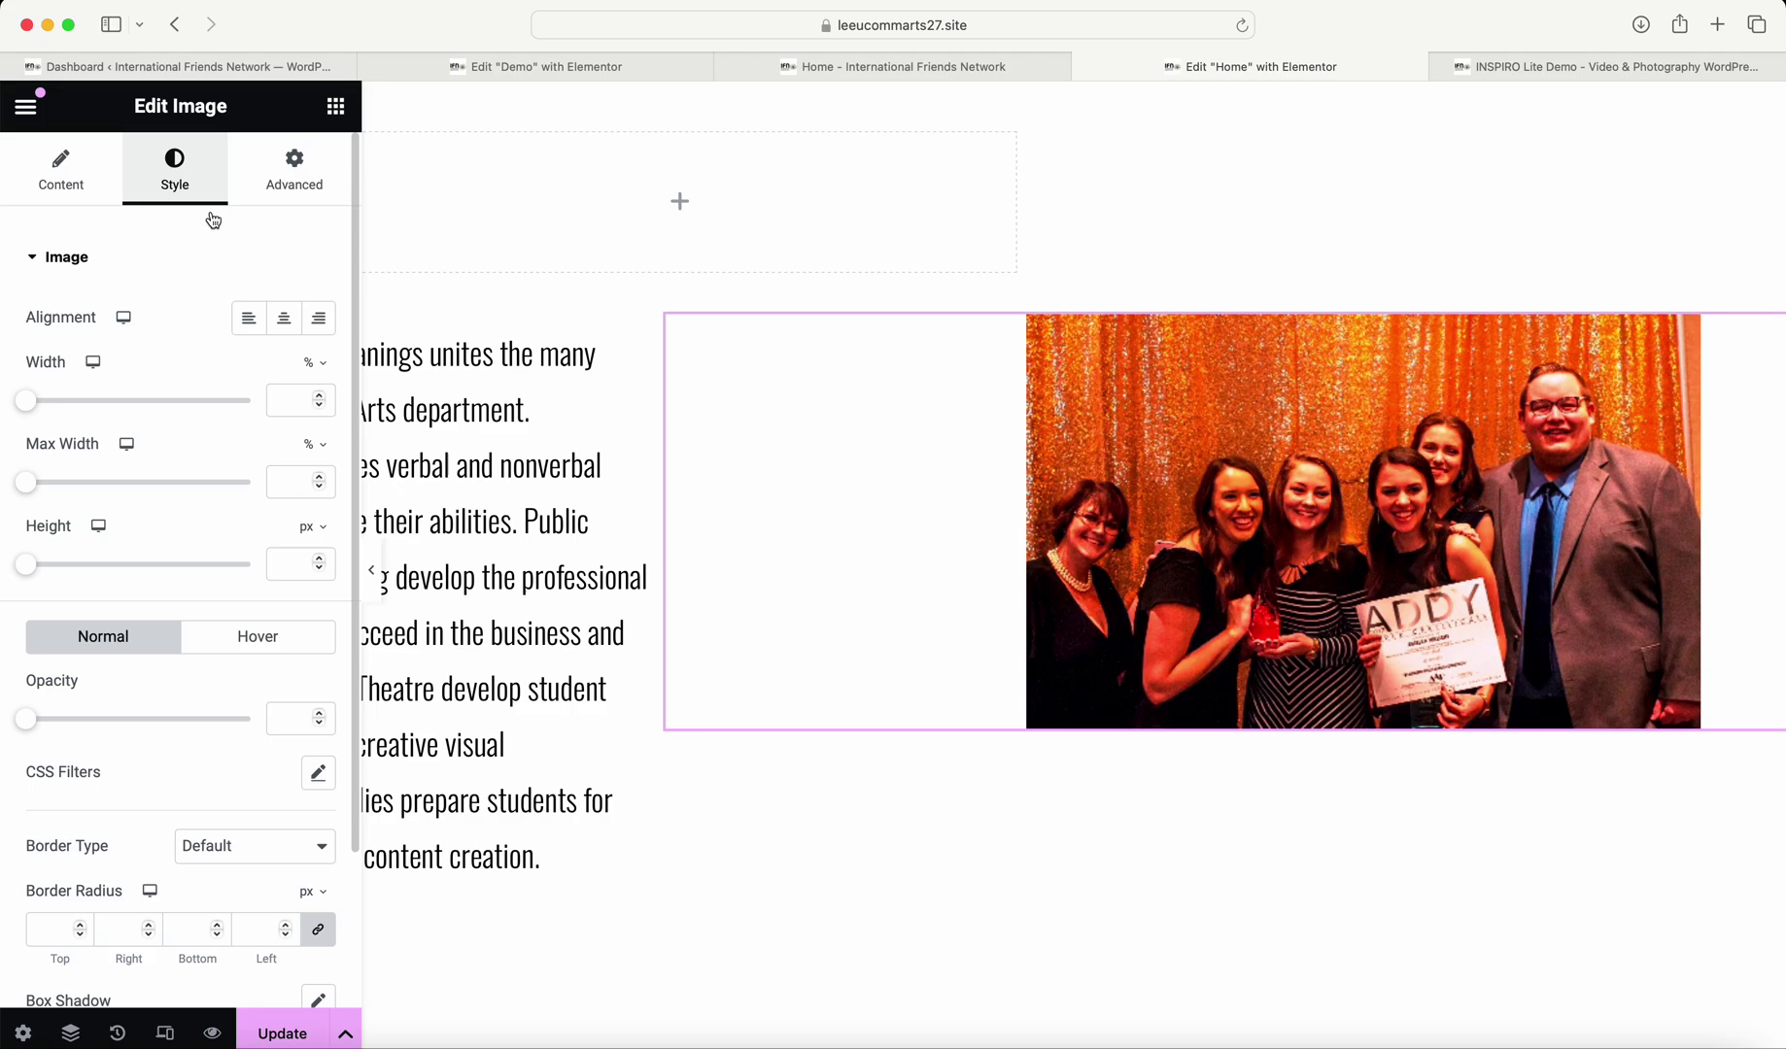
click(251, 321)
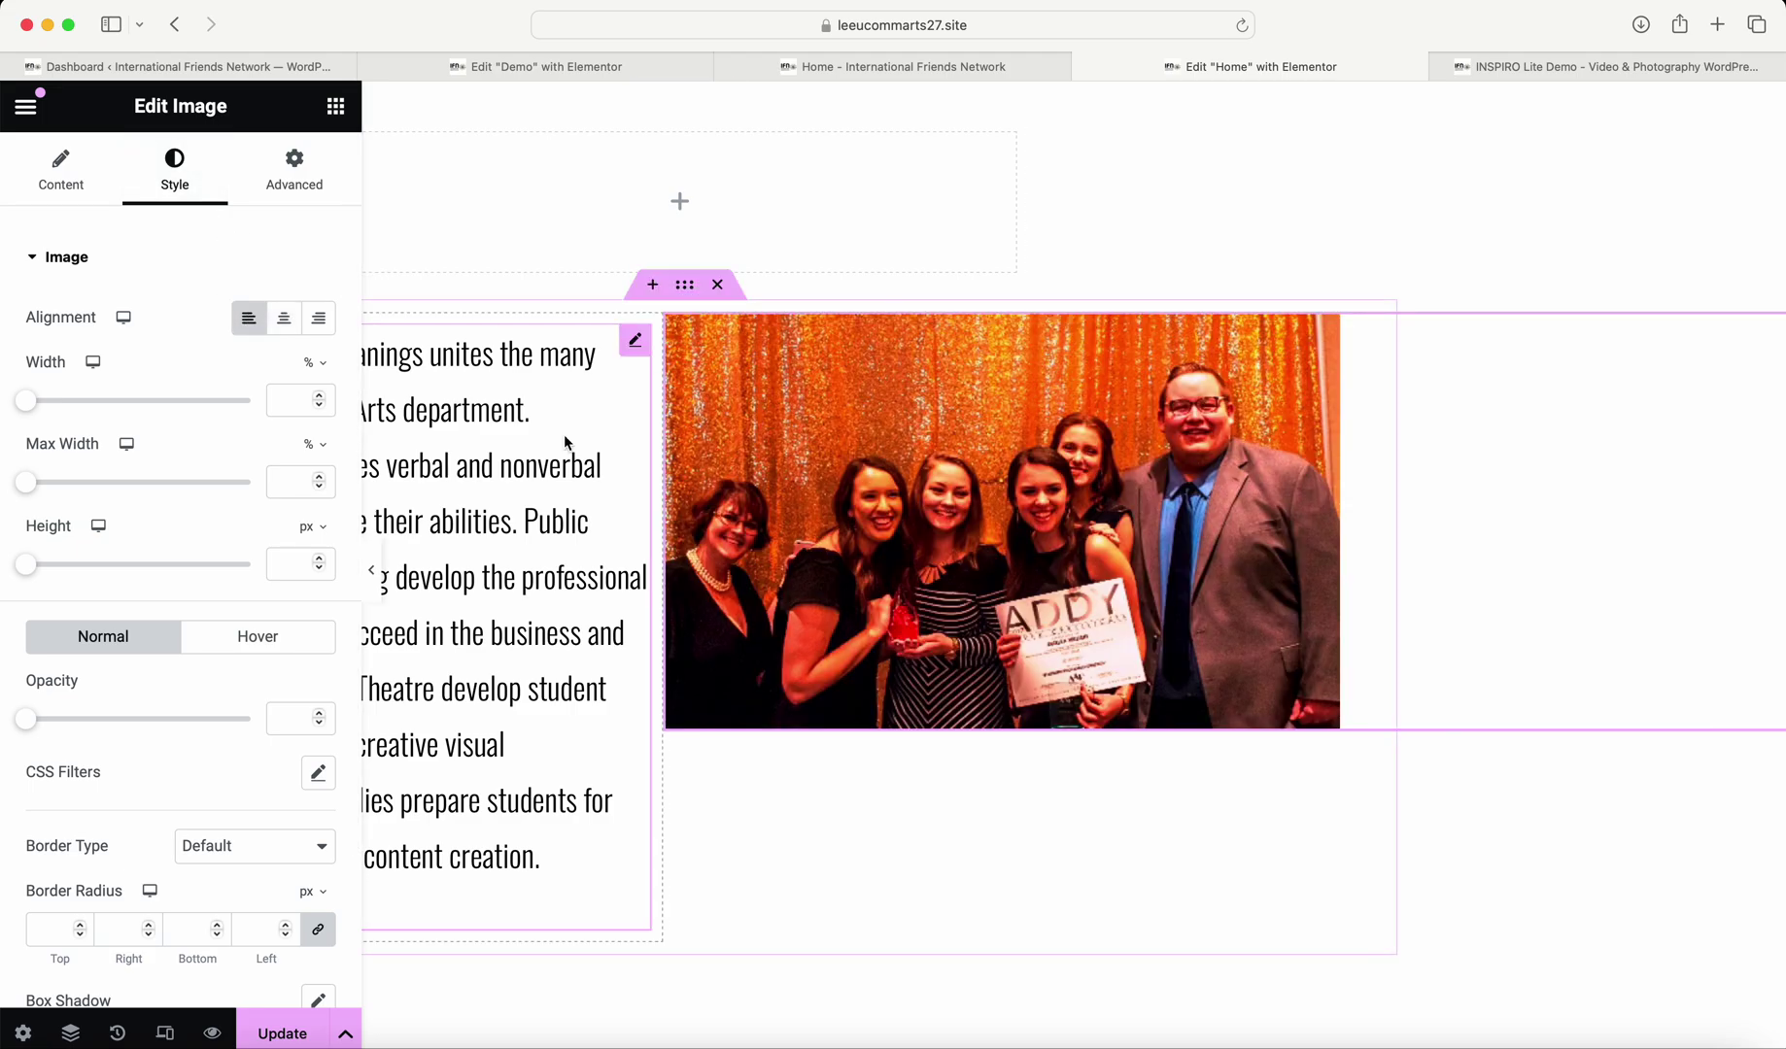
scroll(639, 418, left, 5)
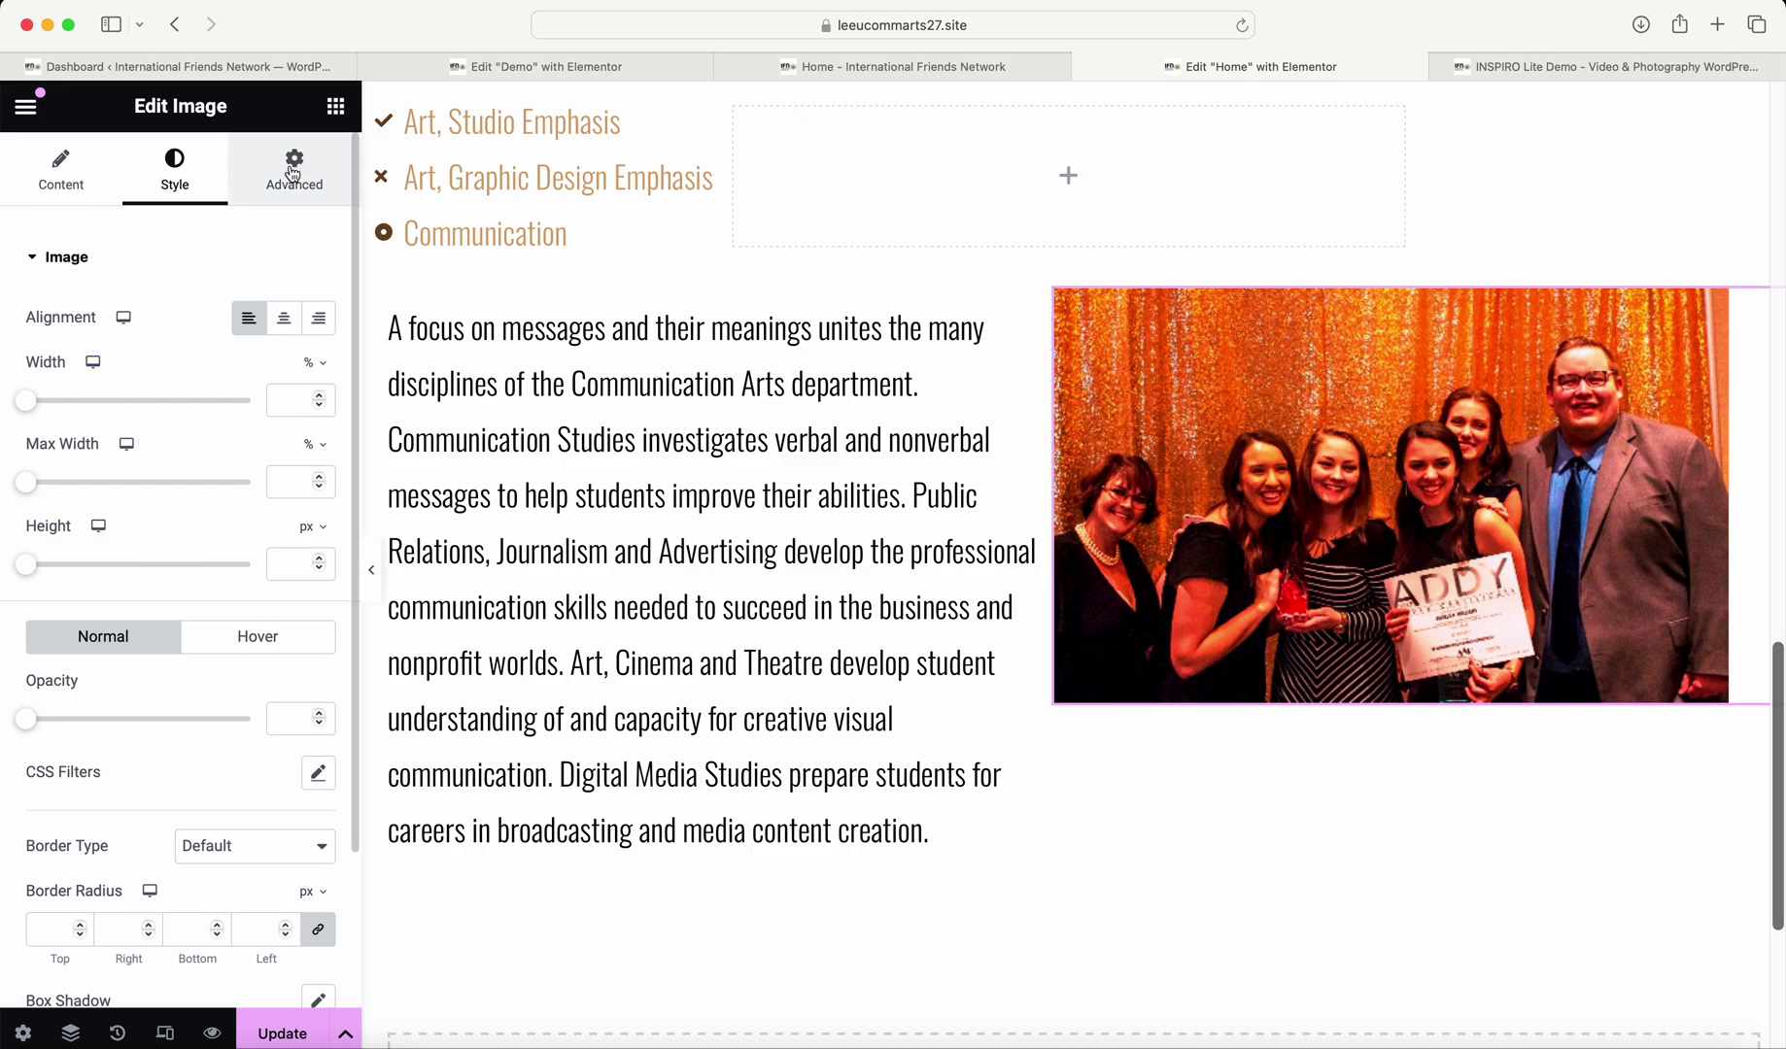
Set both the width and the max width of the group photo to 100%.
drag(25, 400, 260, 406)
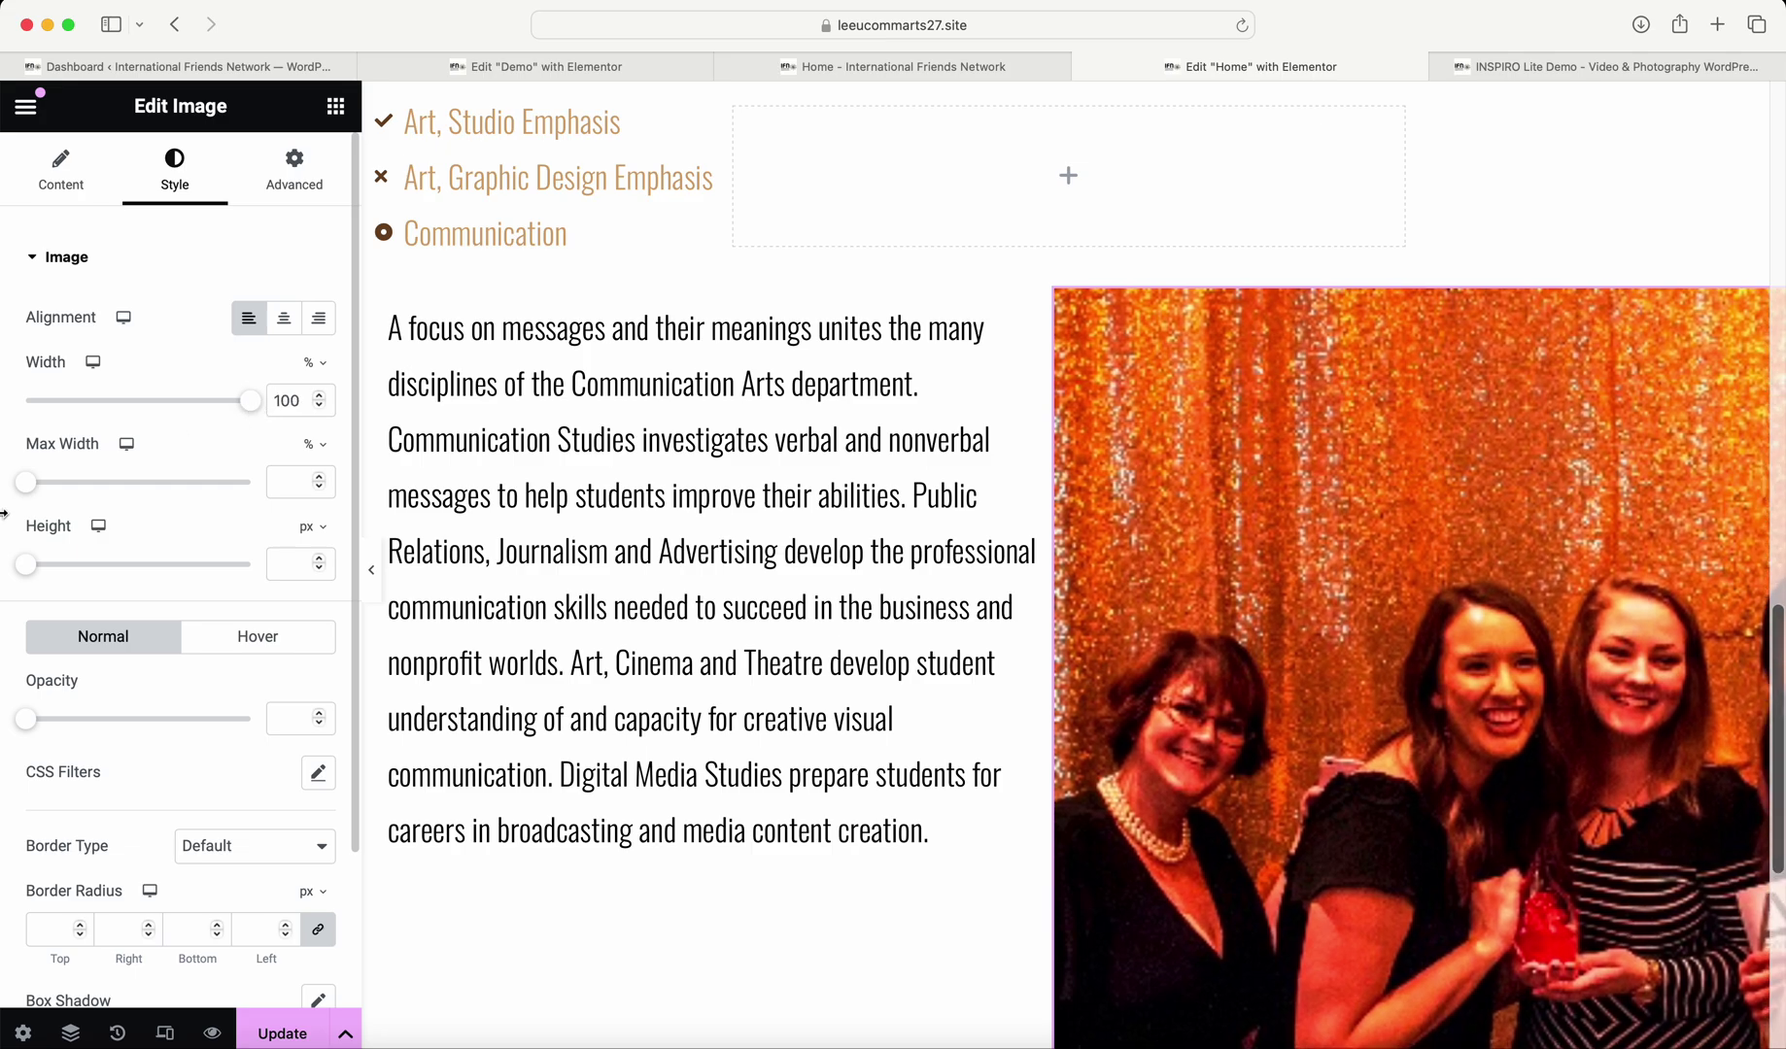
right_click(29, 488)
click(287, 478)
drag(37, 486, 291, 469)
Examine how the full-width group photo sits beside the description text and below the graduation photo row.
scroll(1329, 541, right, 10)
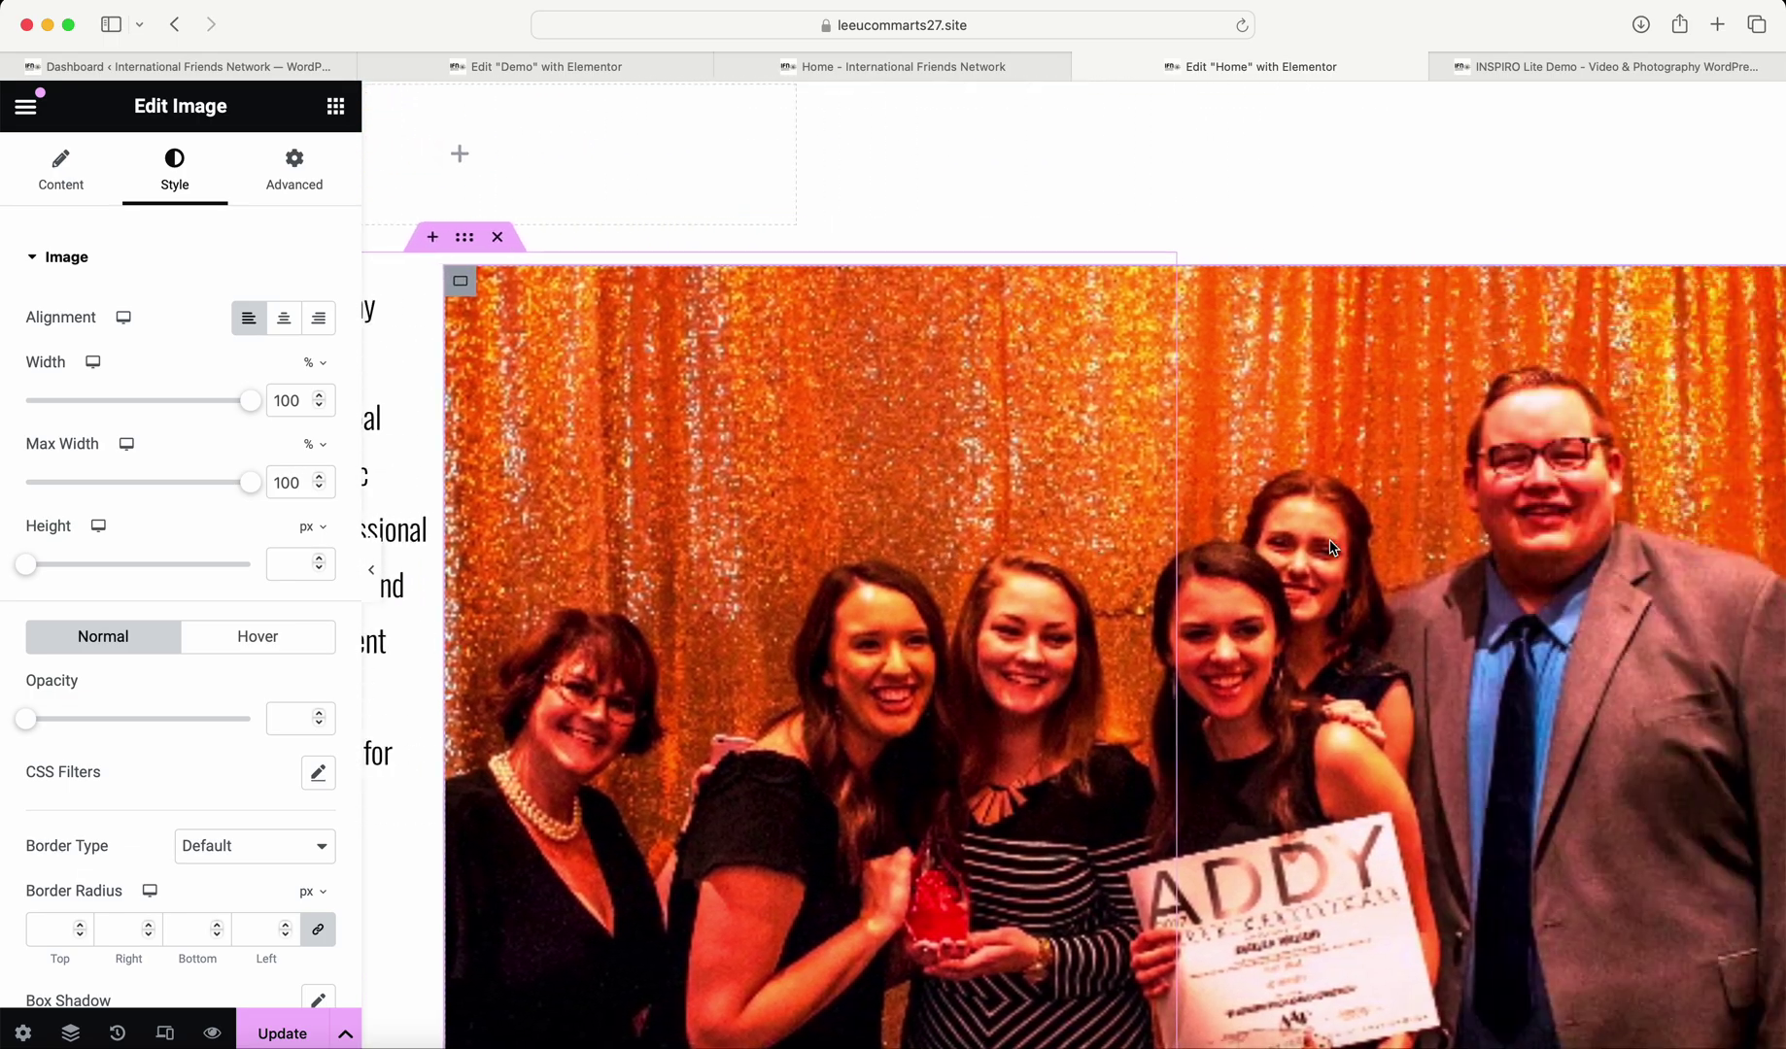
scroll(1332, 547, up, 2)
scroll(1331, 547, left, 8)
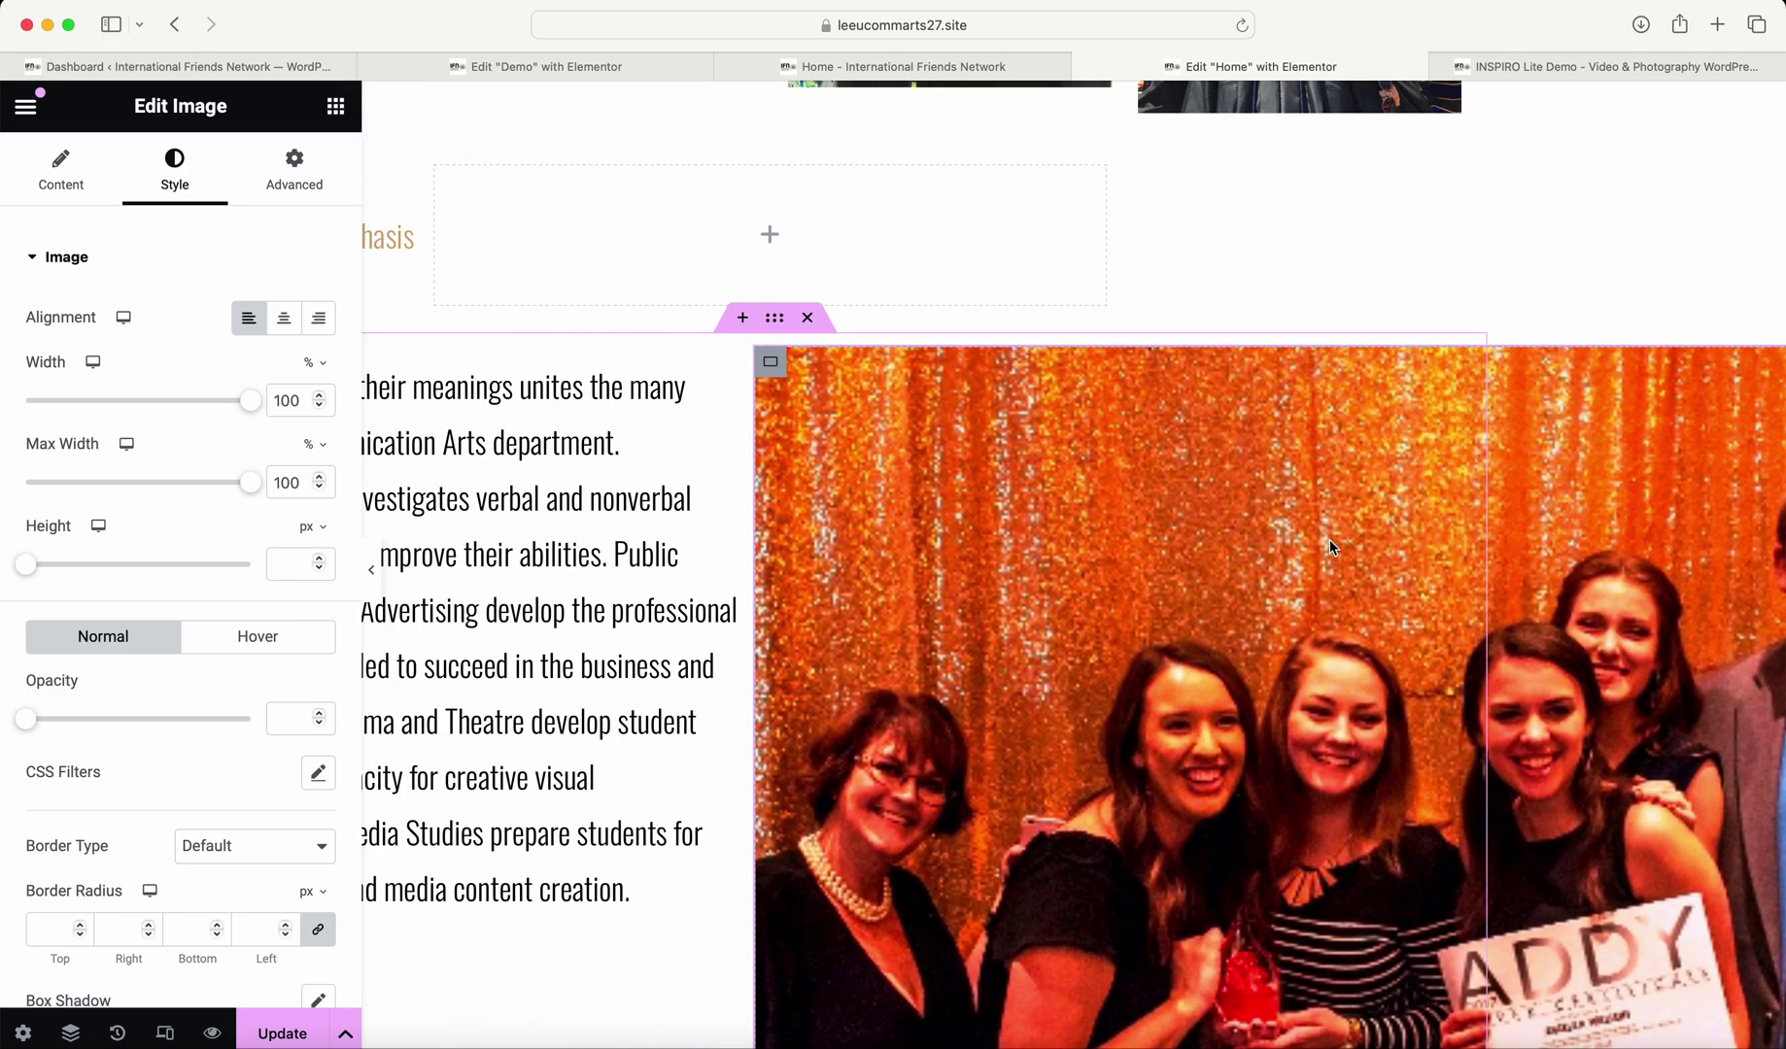
scroll(1330, 540, left, 5)
scroll(1329, 540, up, 10)
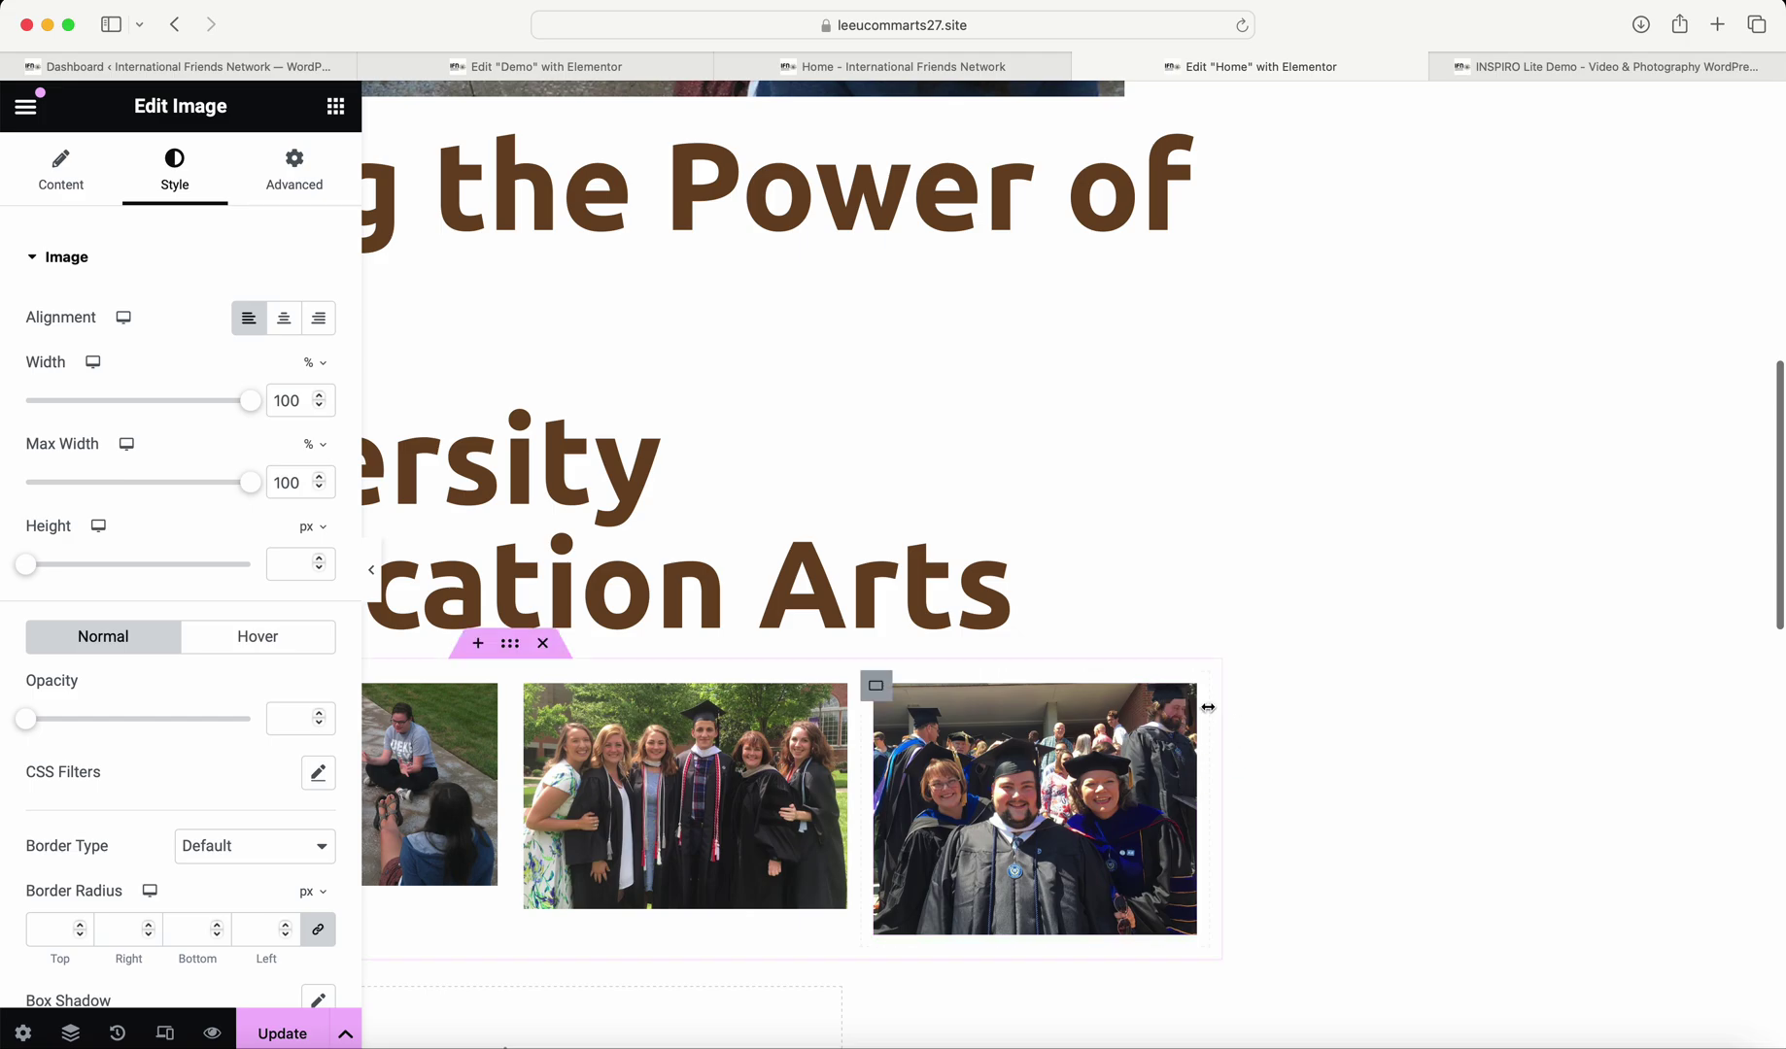
scroll(1208, 707, down, 10)
scroll(1210, 739, left, 5)
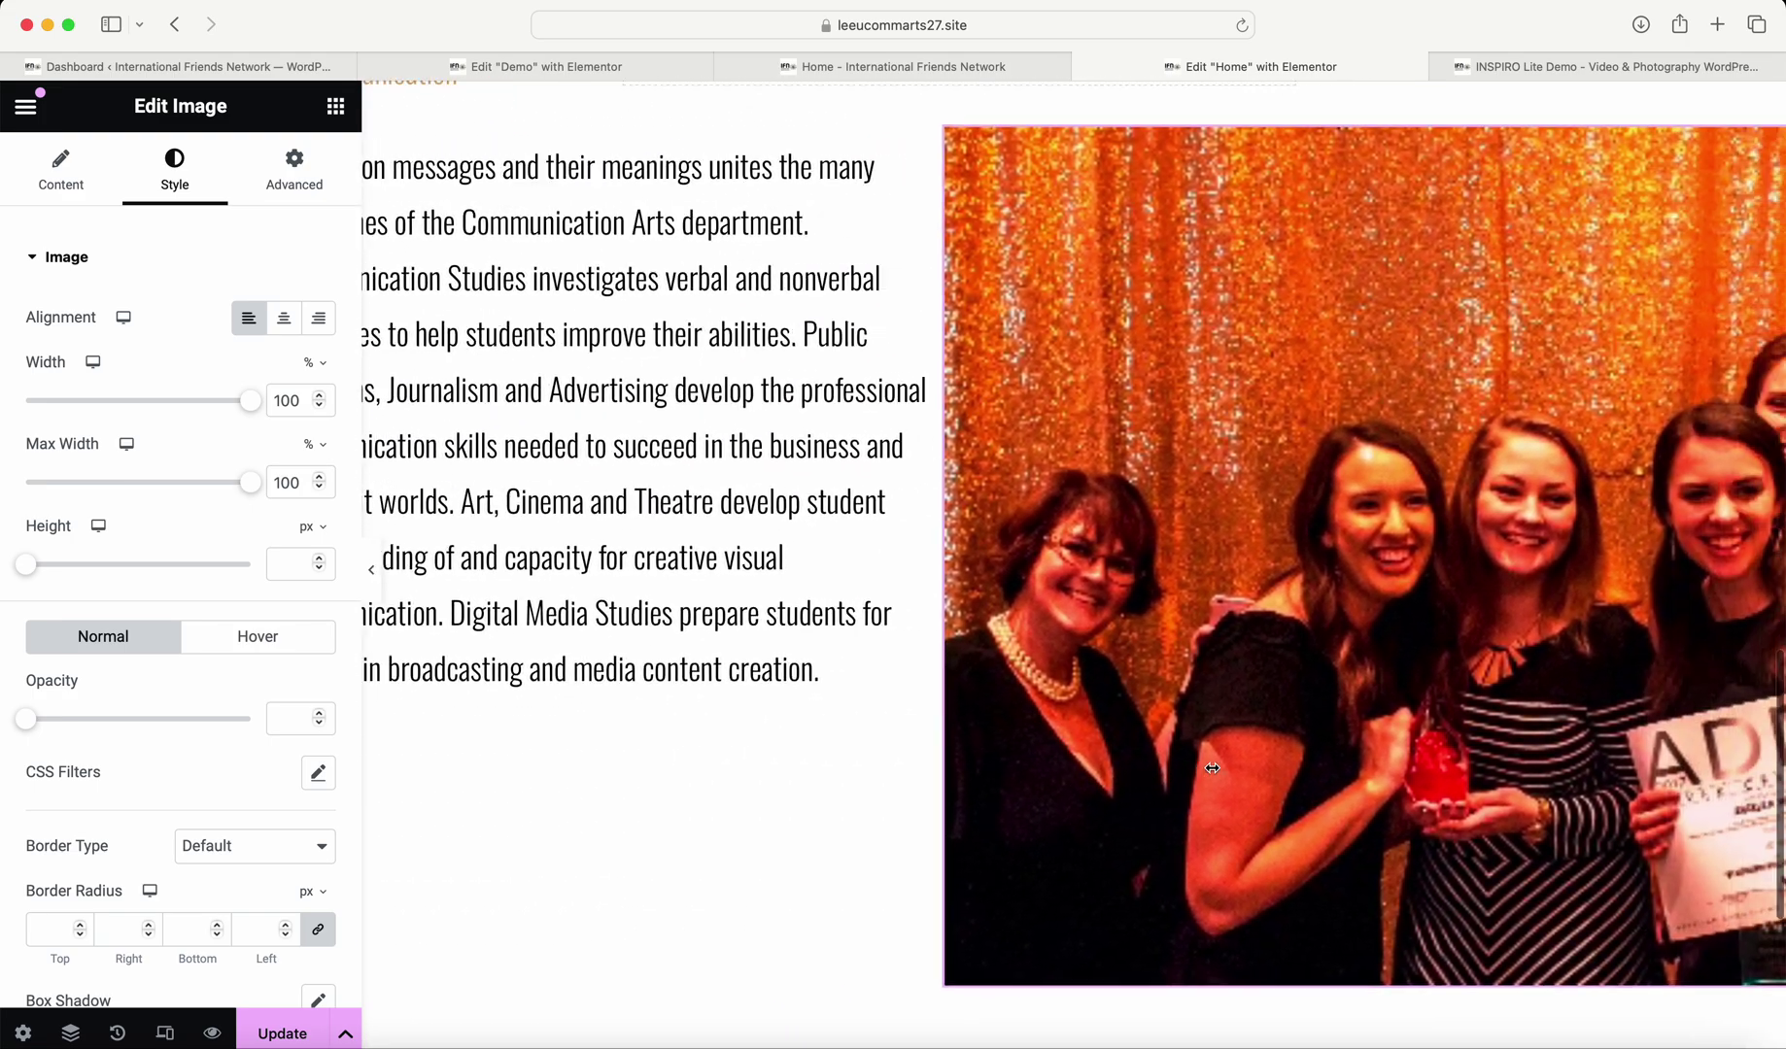
scroll(1211, 769, right, 4)
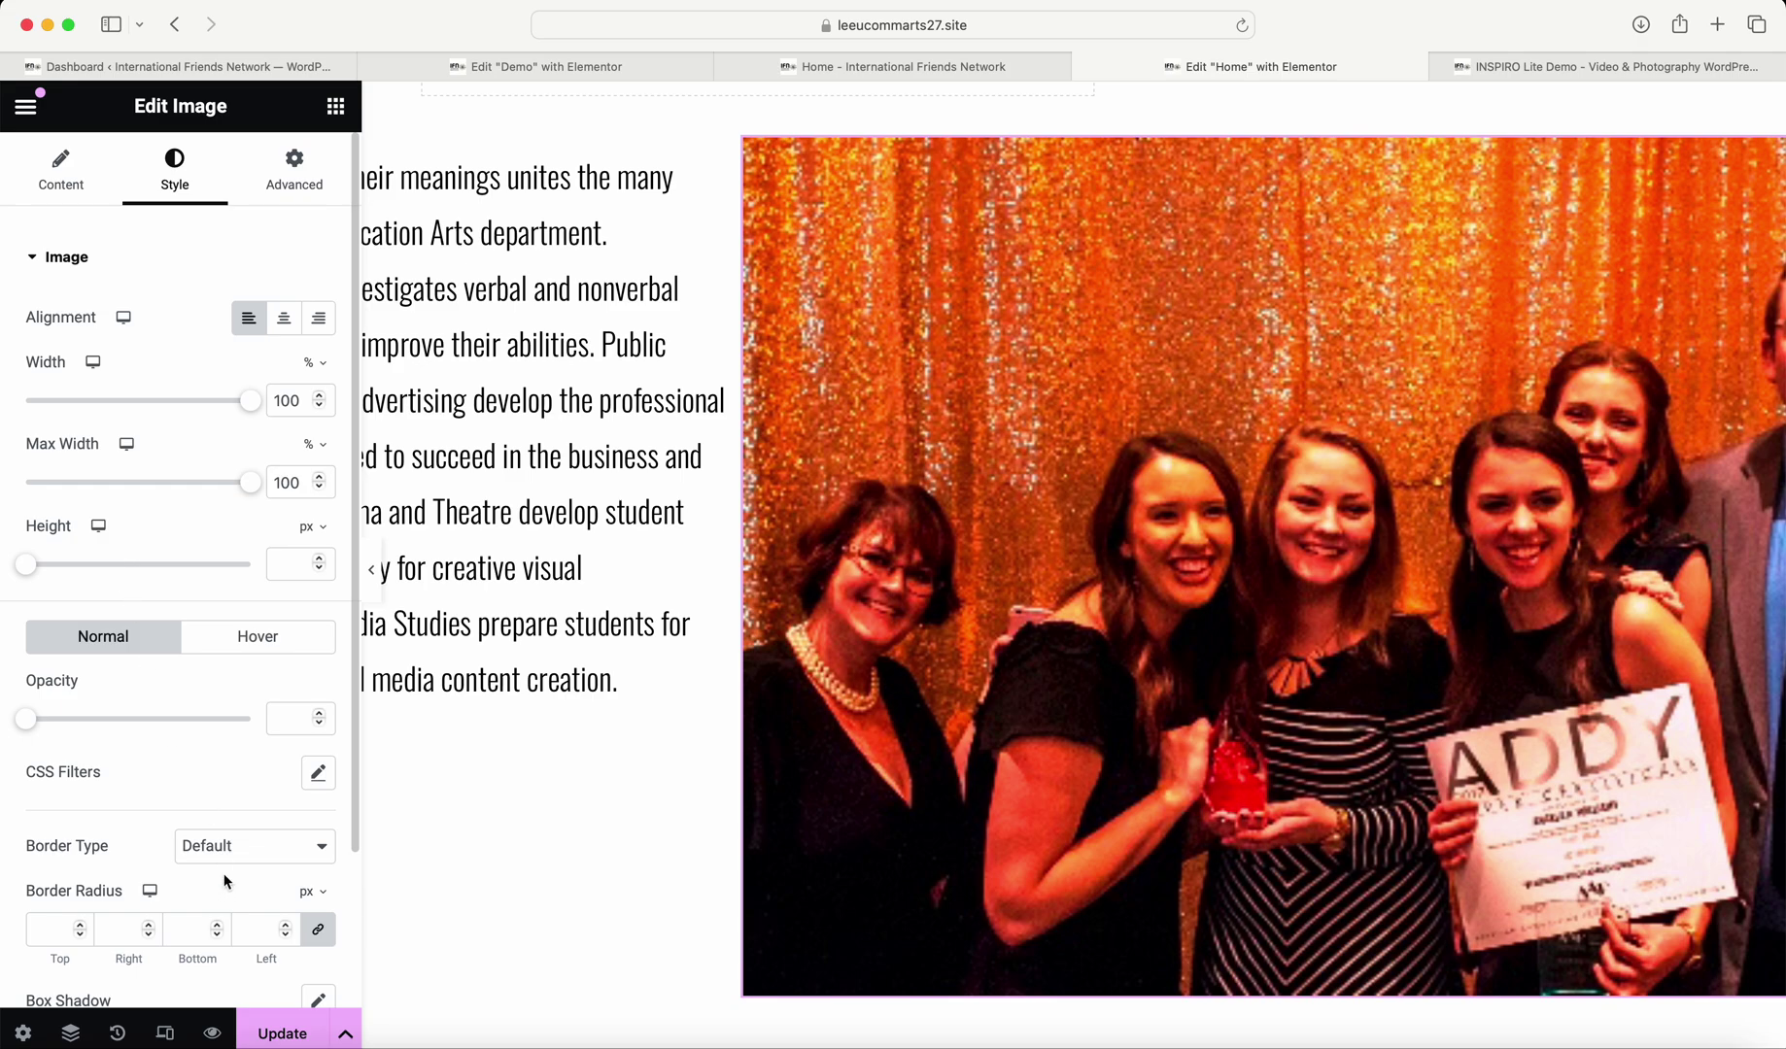
scroll(1189, 560, left, 4)
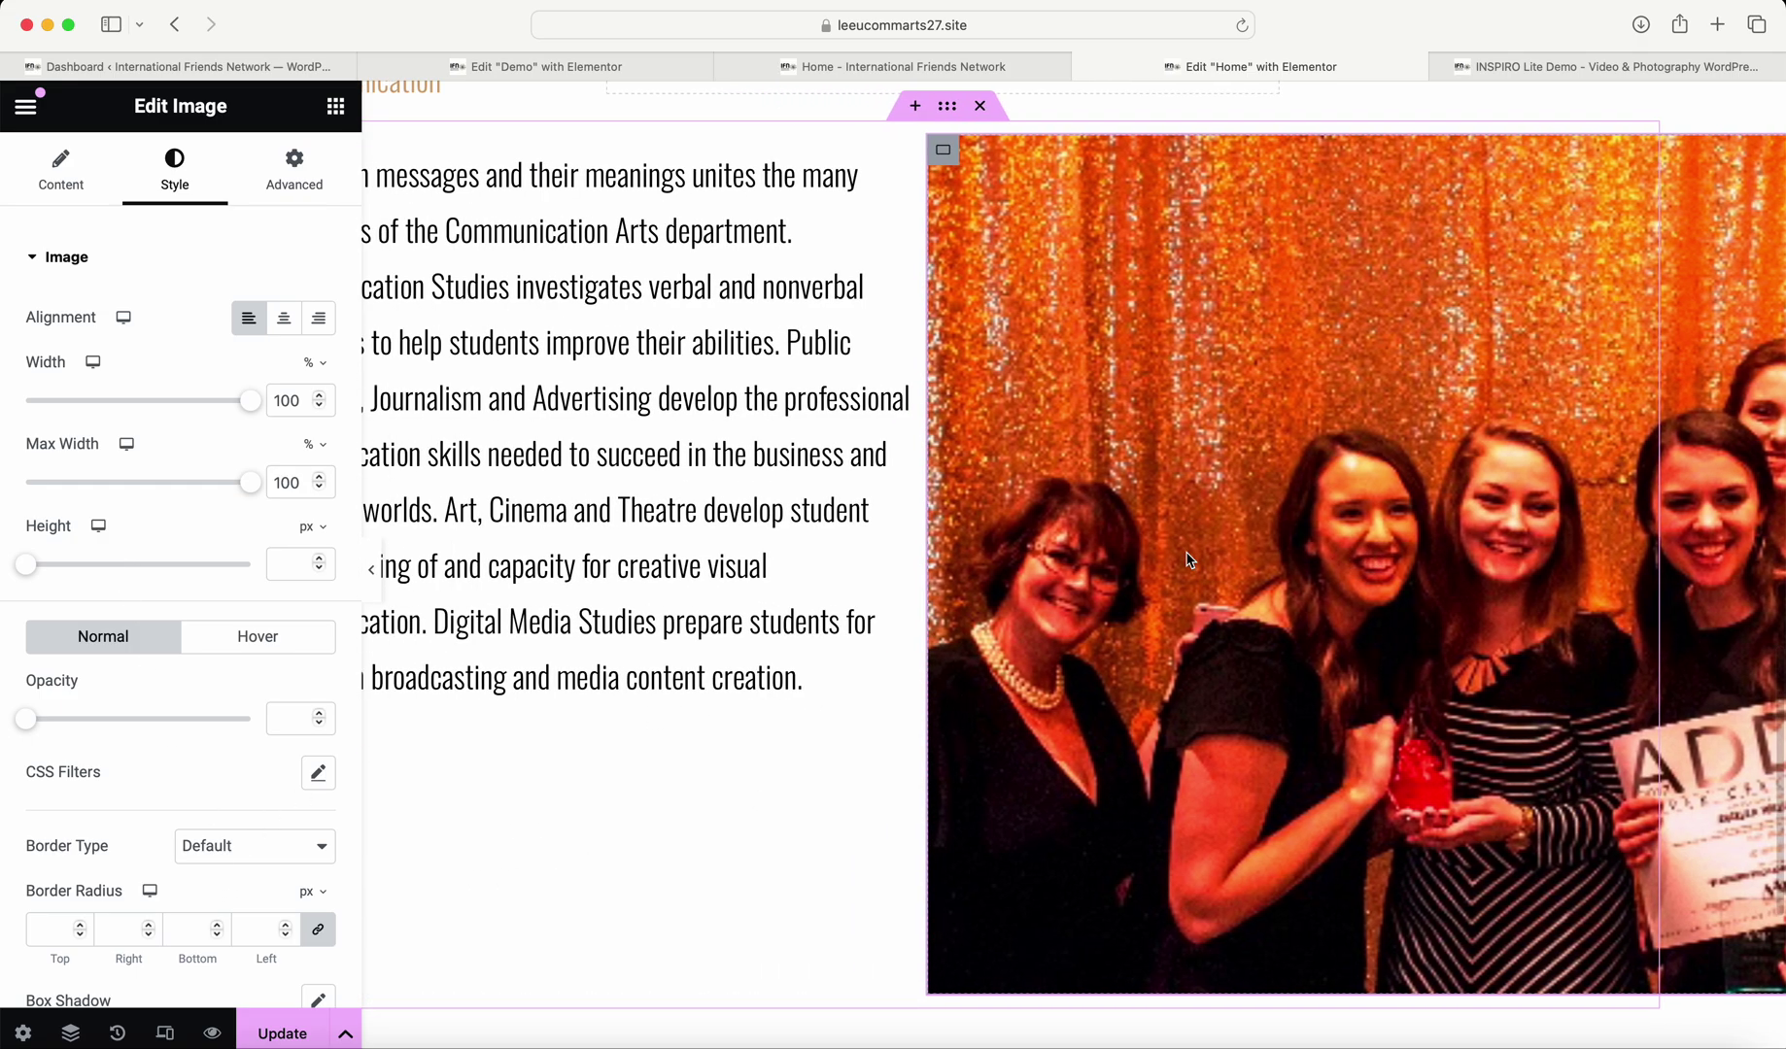
scroll(1189, 561, left, 3)
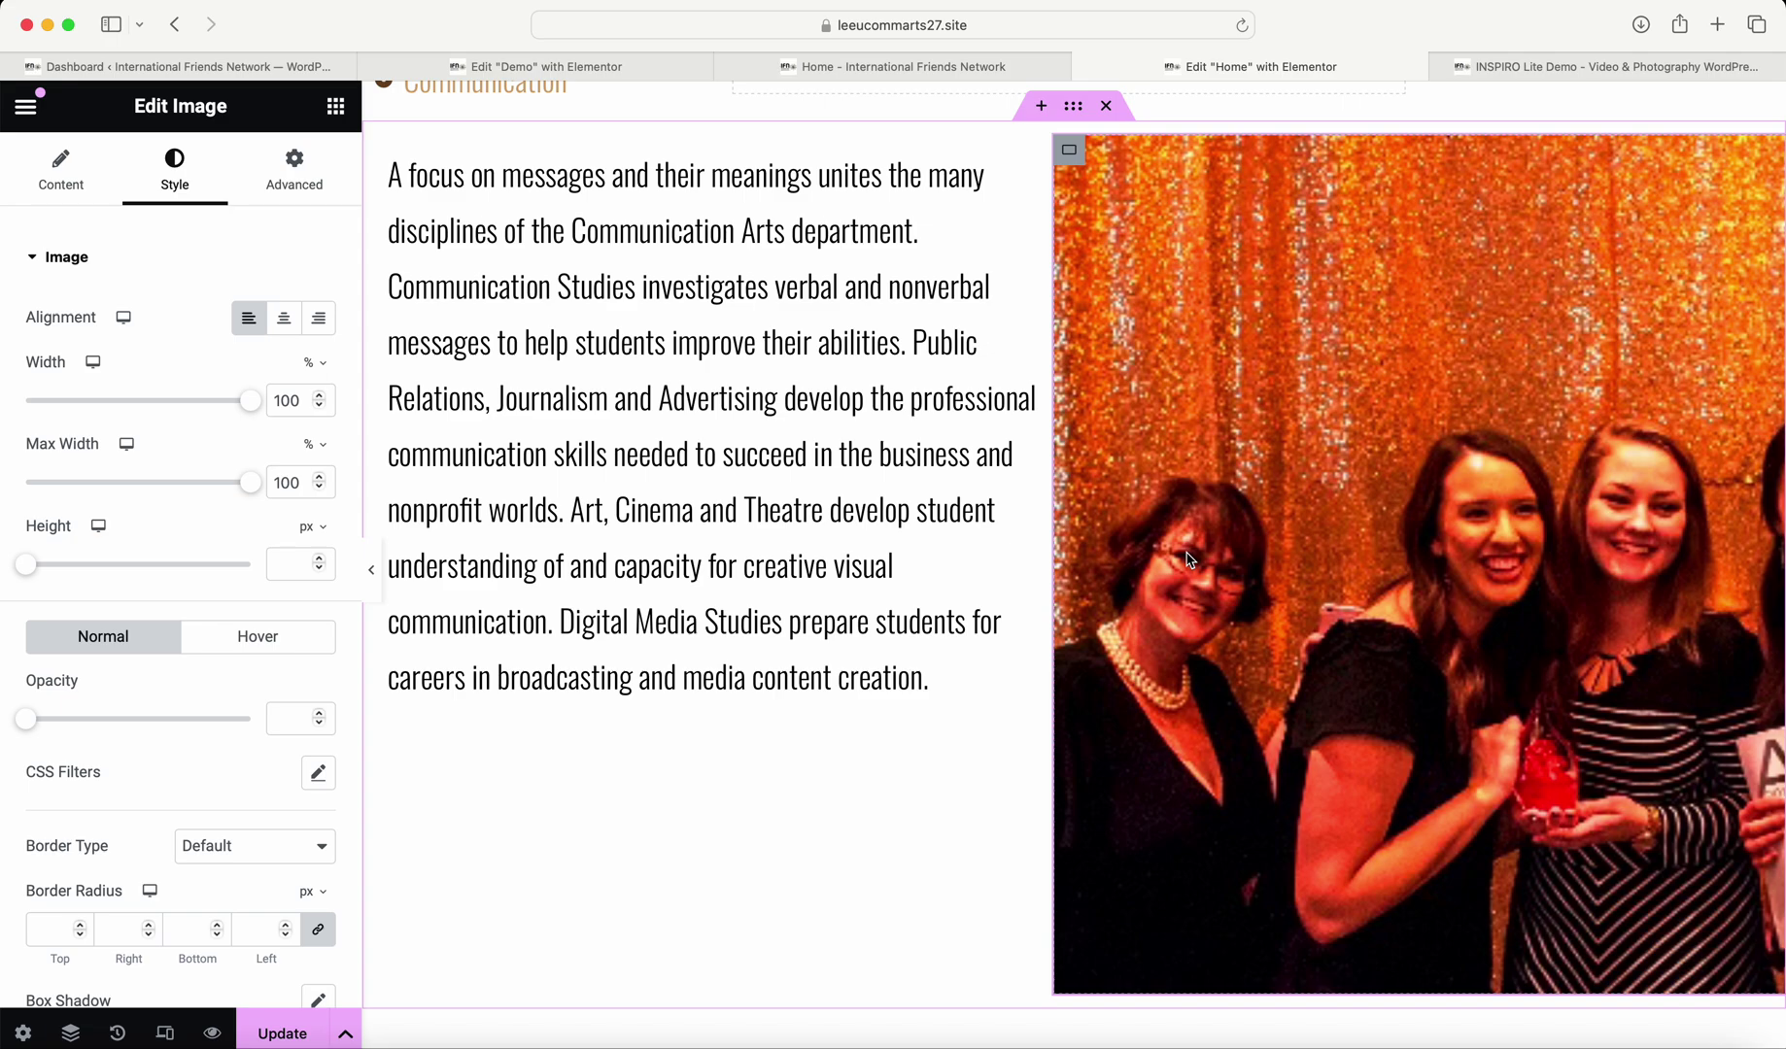
key(super+Tab)
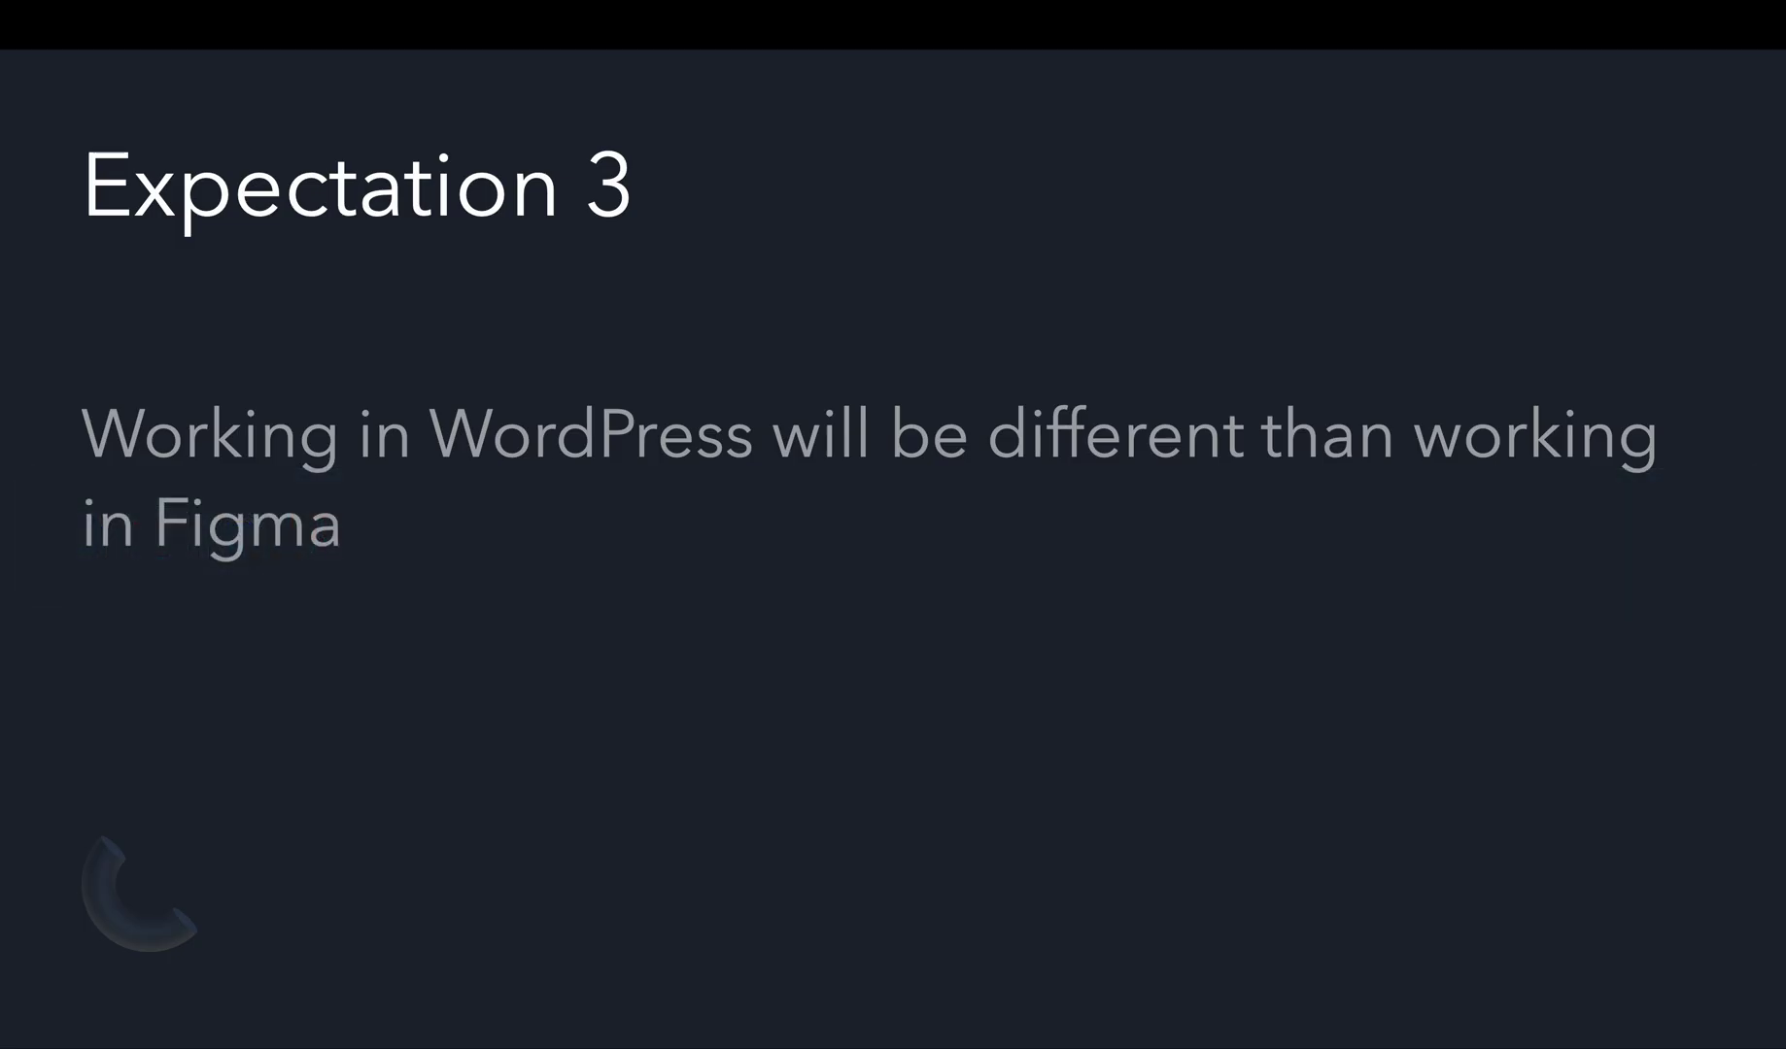
key(Right)
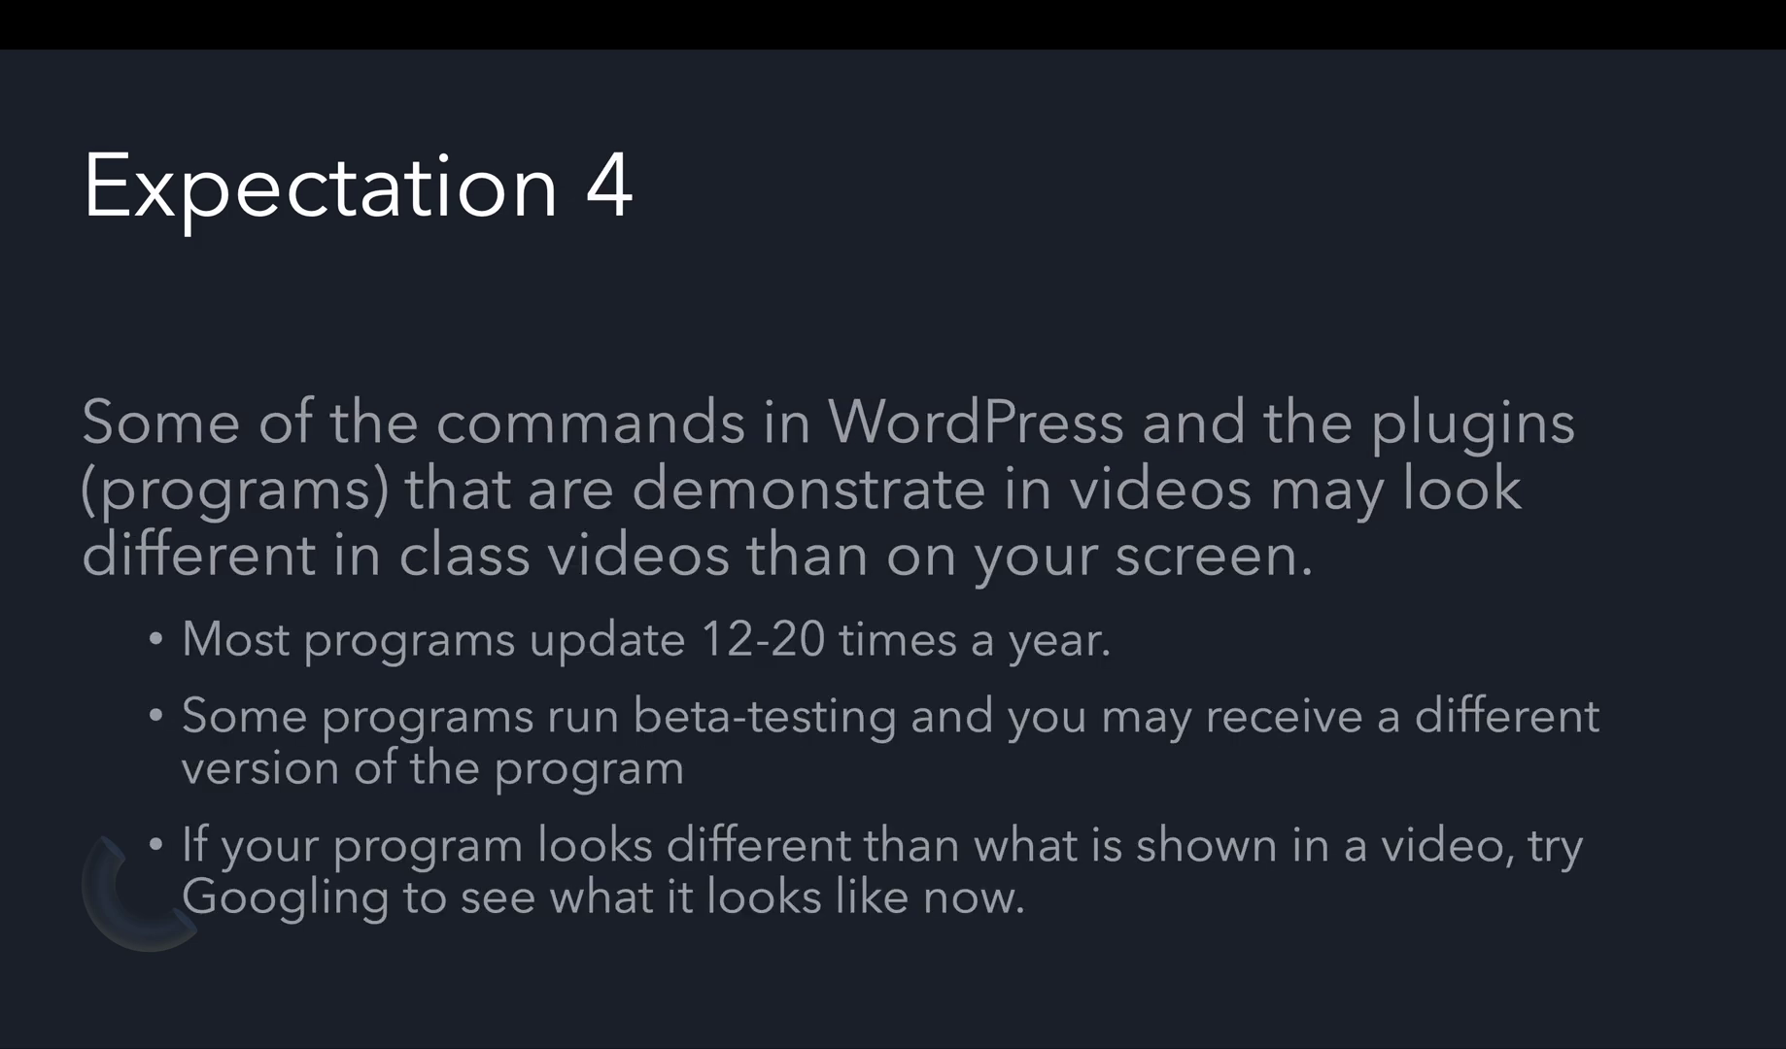
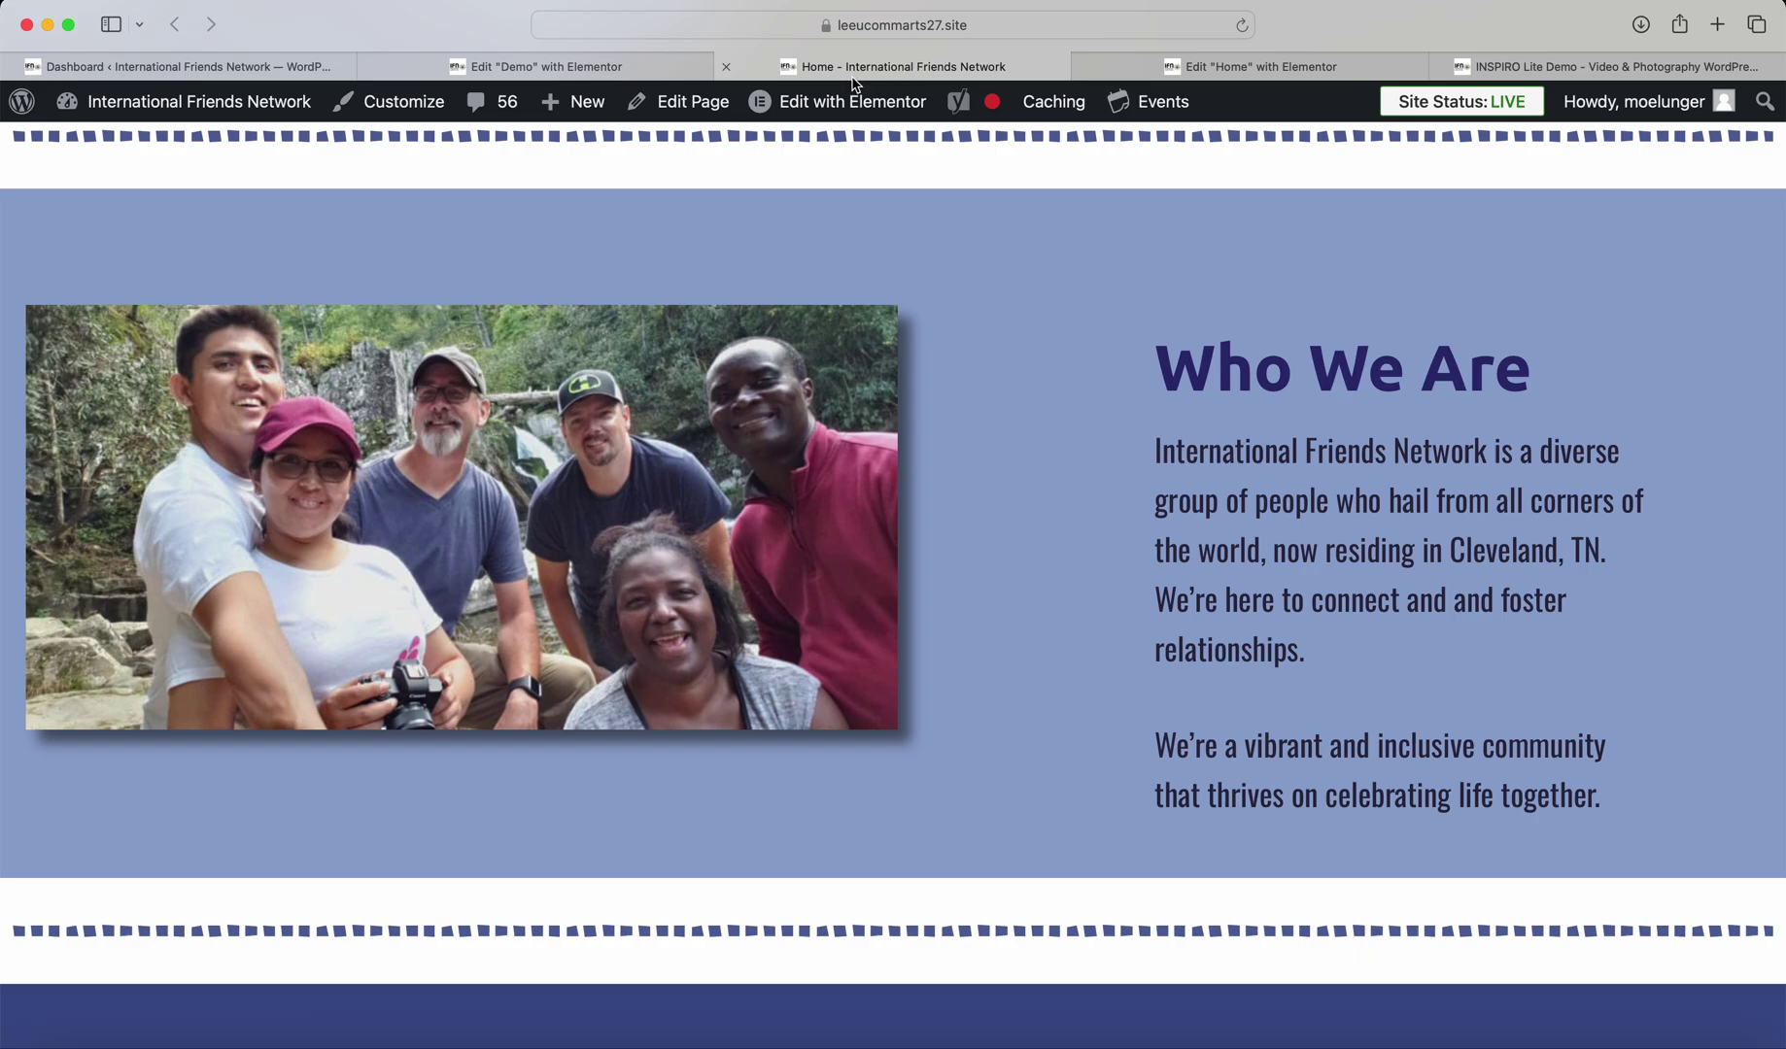
Look over the live Home page's header and banner, and return to the Home page's Elementor editor.
scroll(721, 316, up, 10)
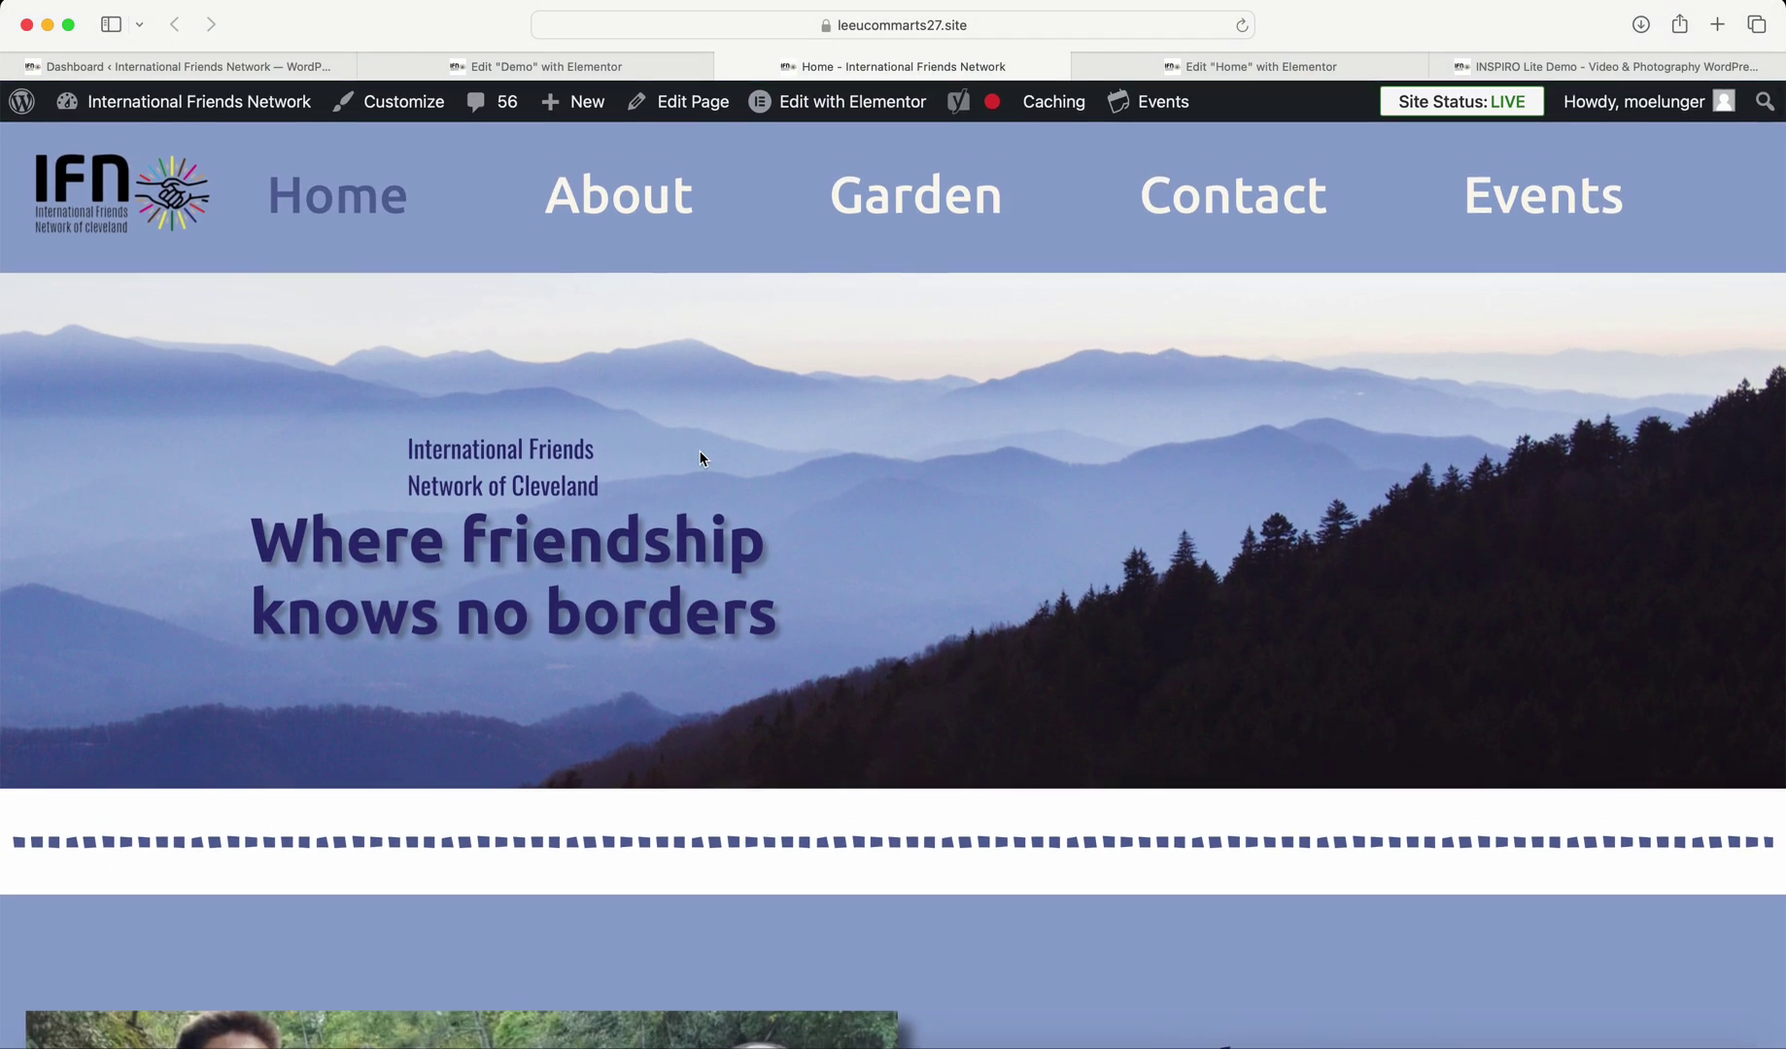
scroll(940, 540, down, 10)
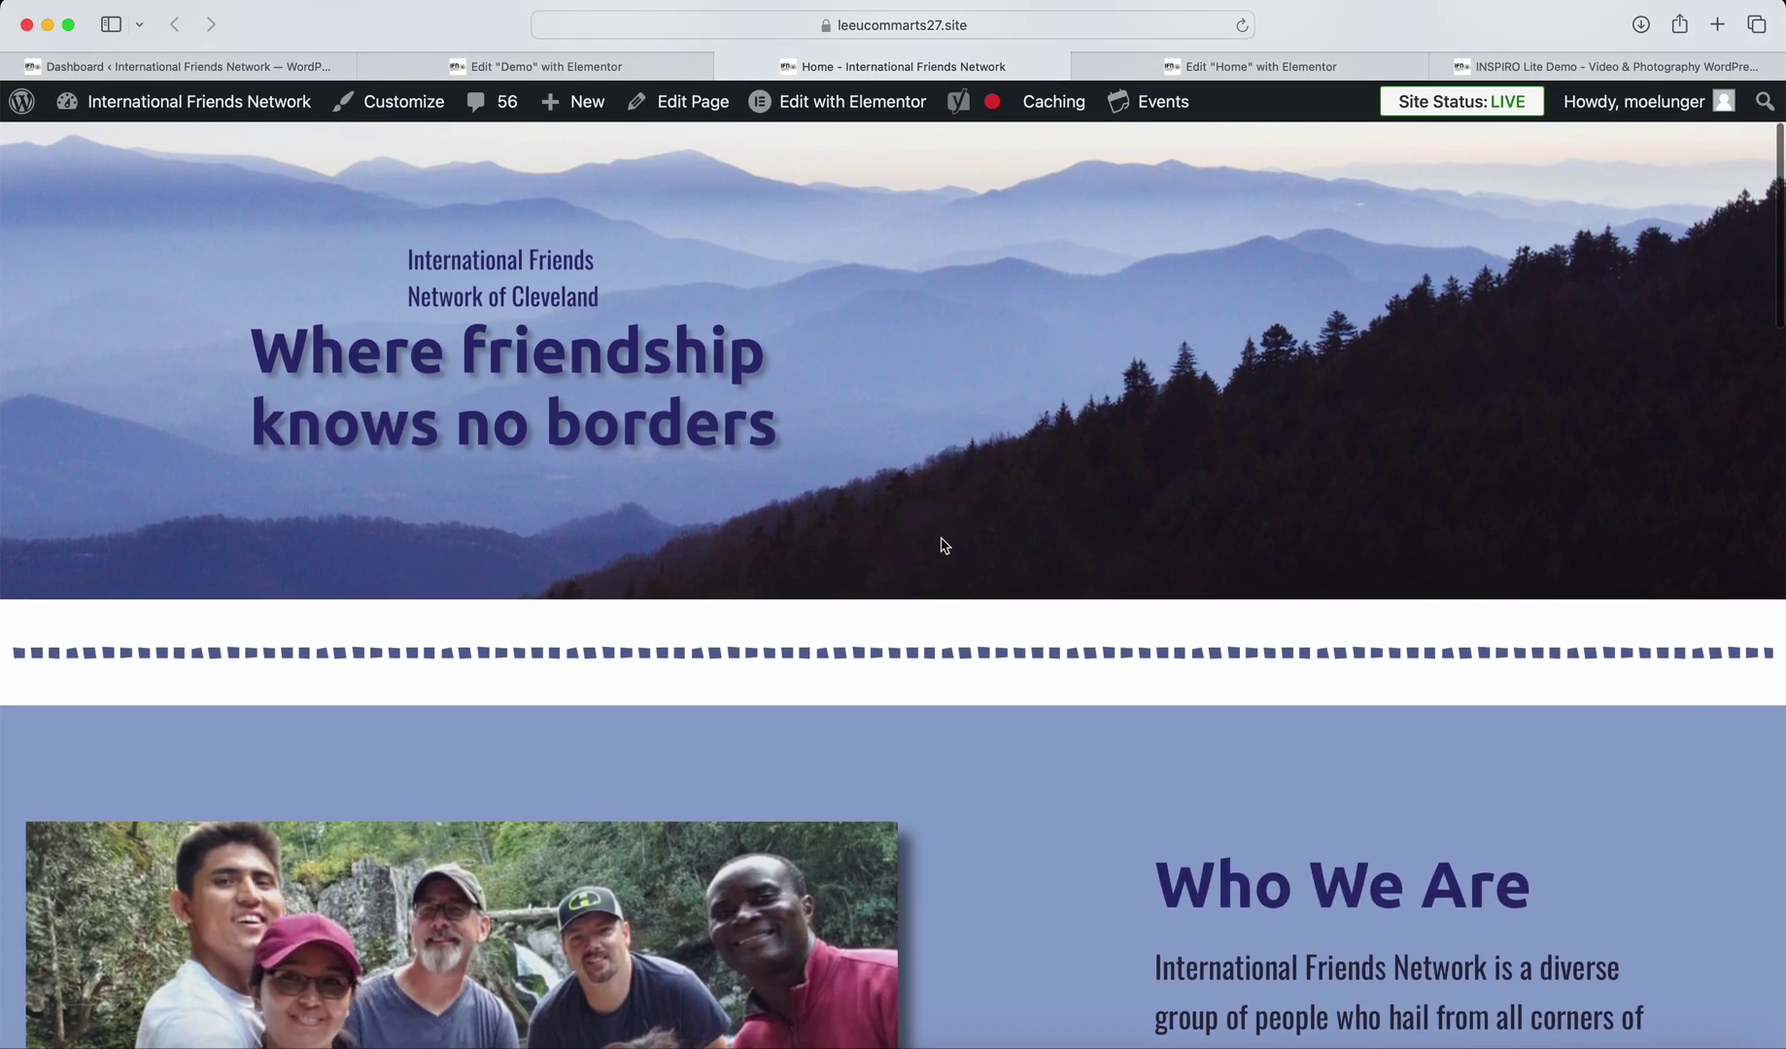
scroll(941, 545, up, 10)
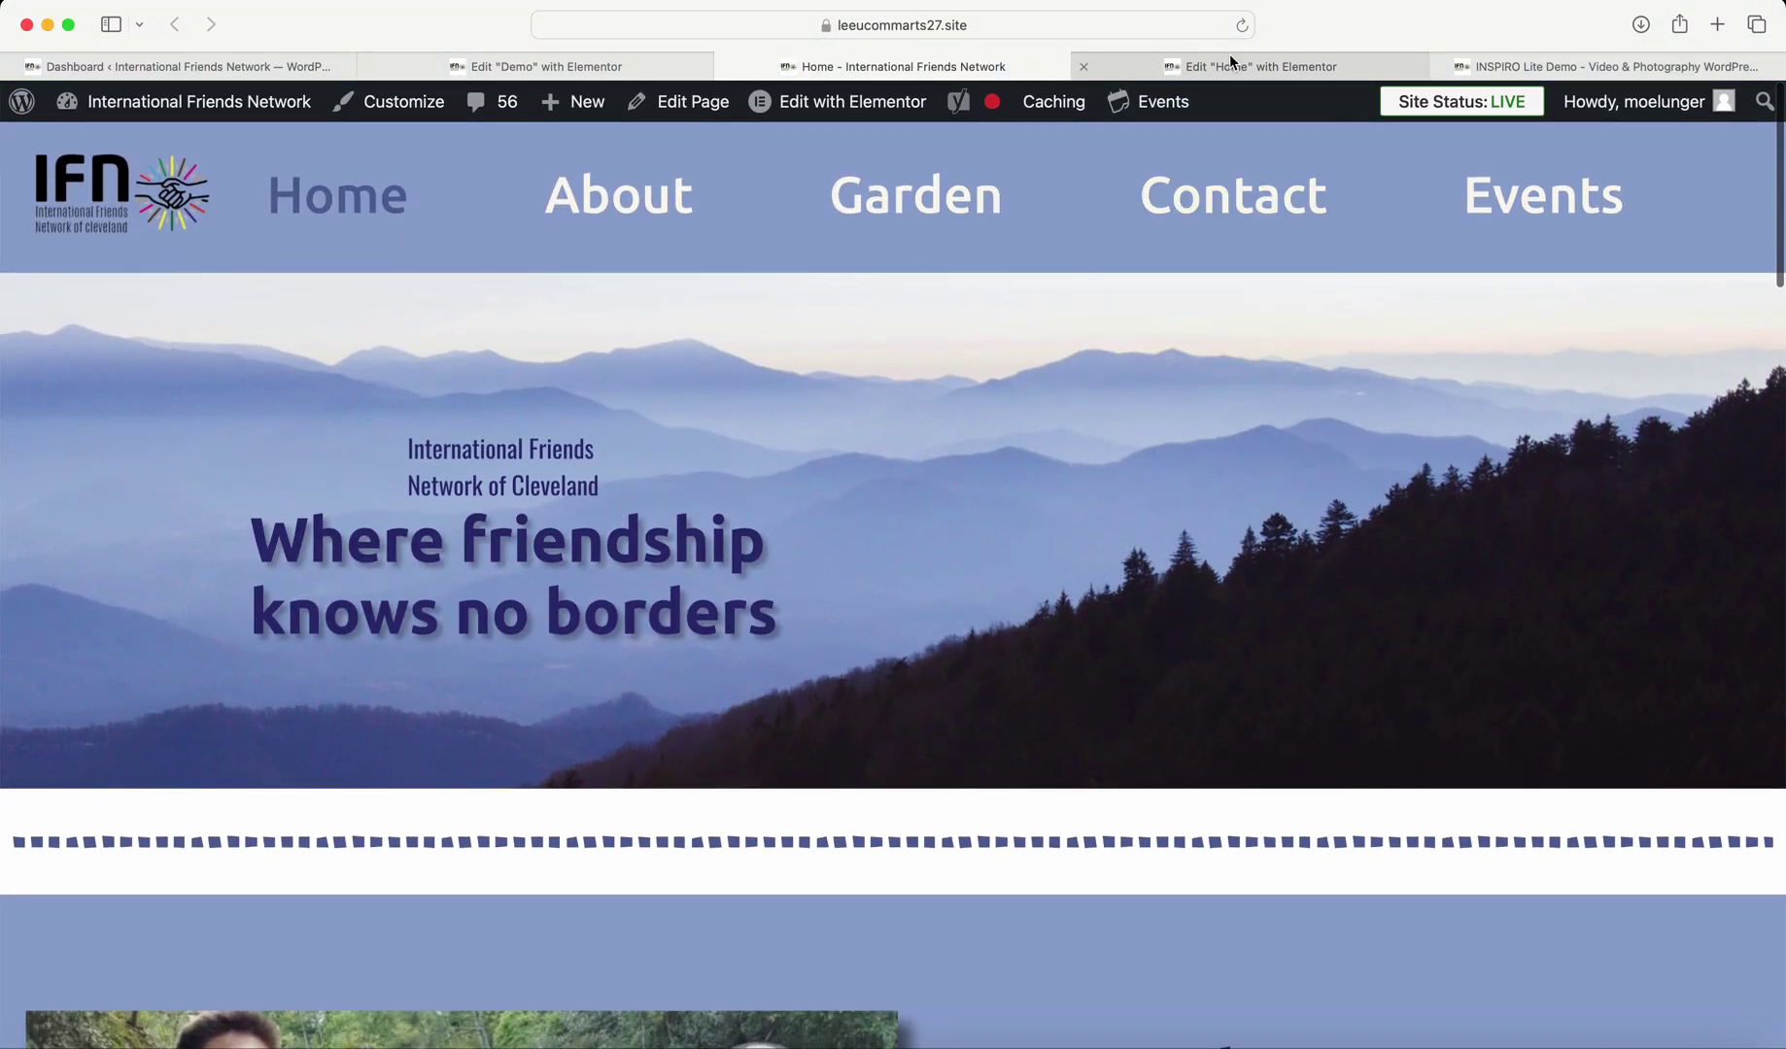
click(1261, 66)
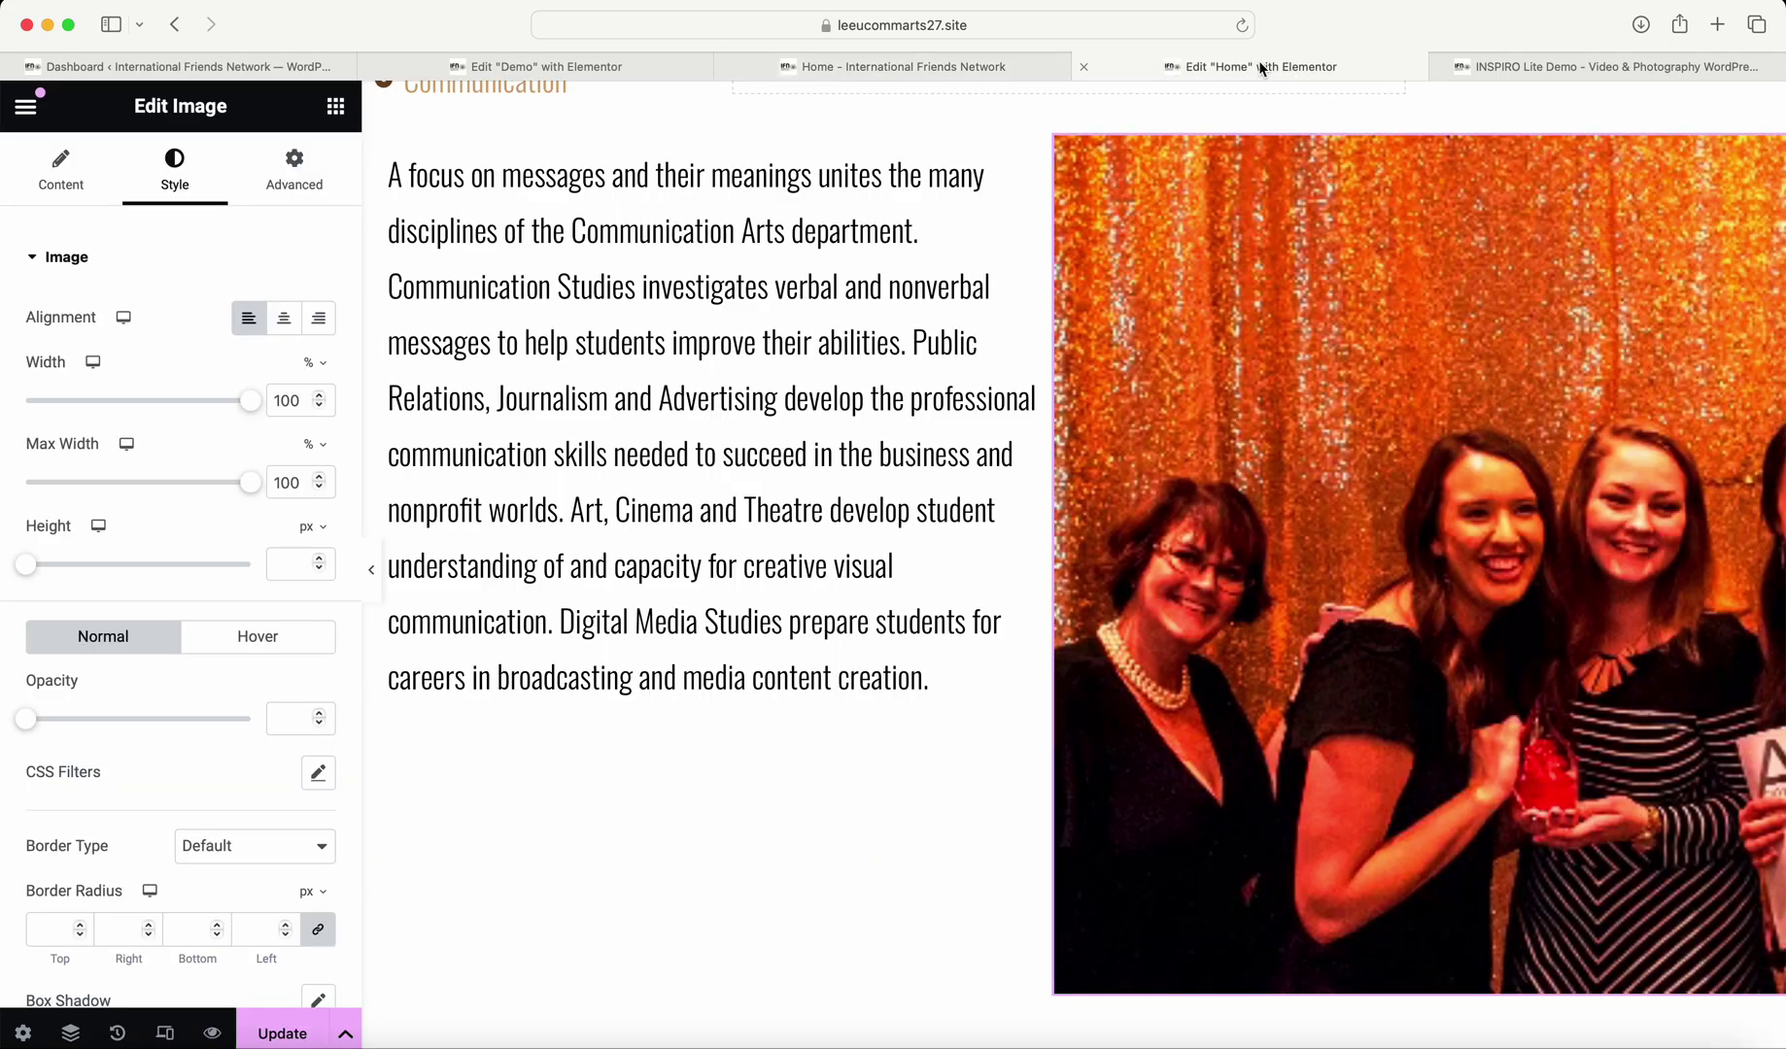
click(874, 64)
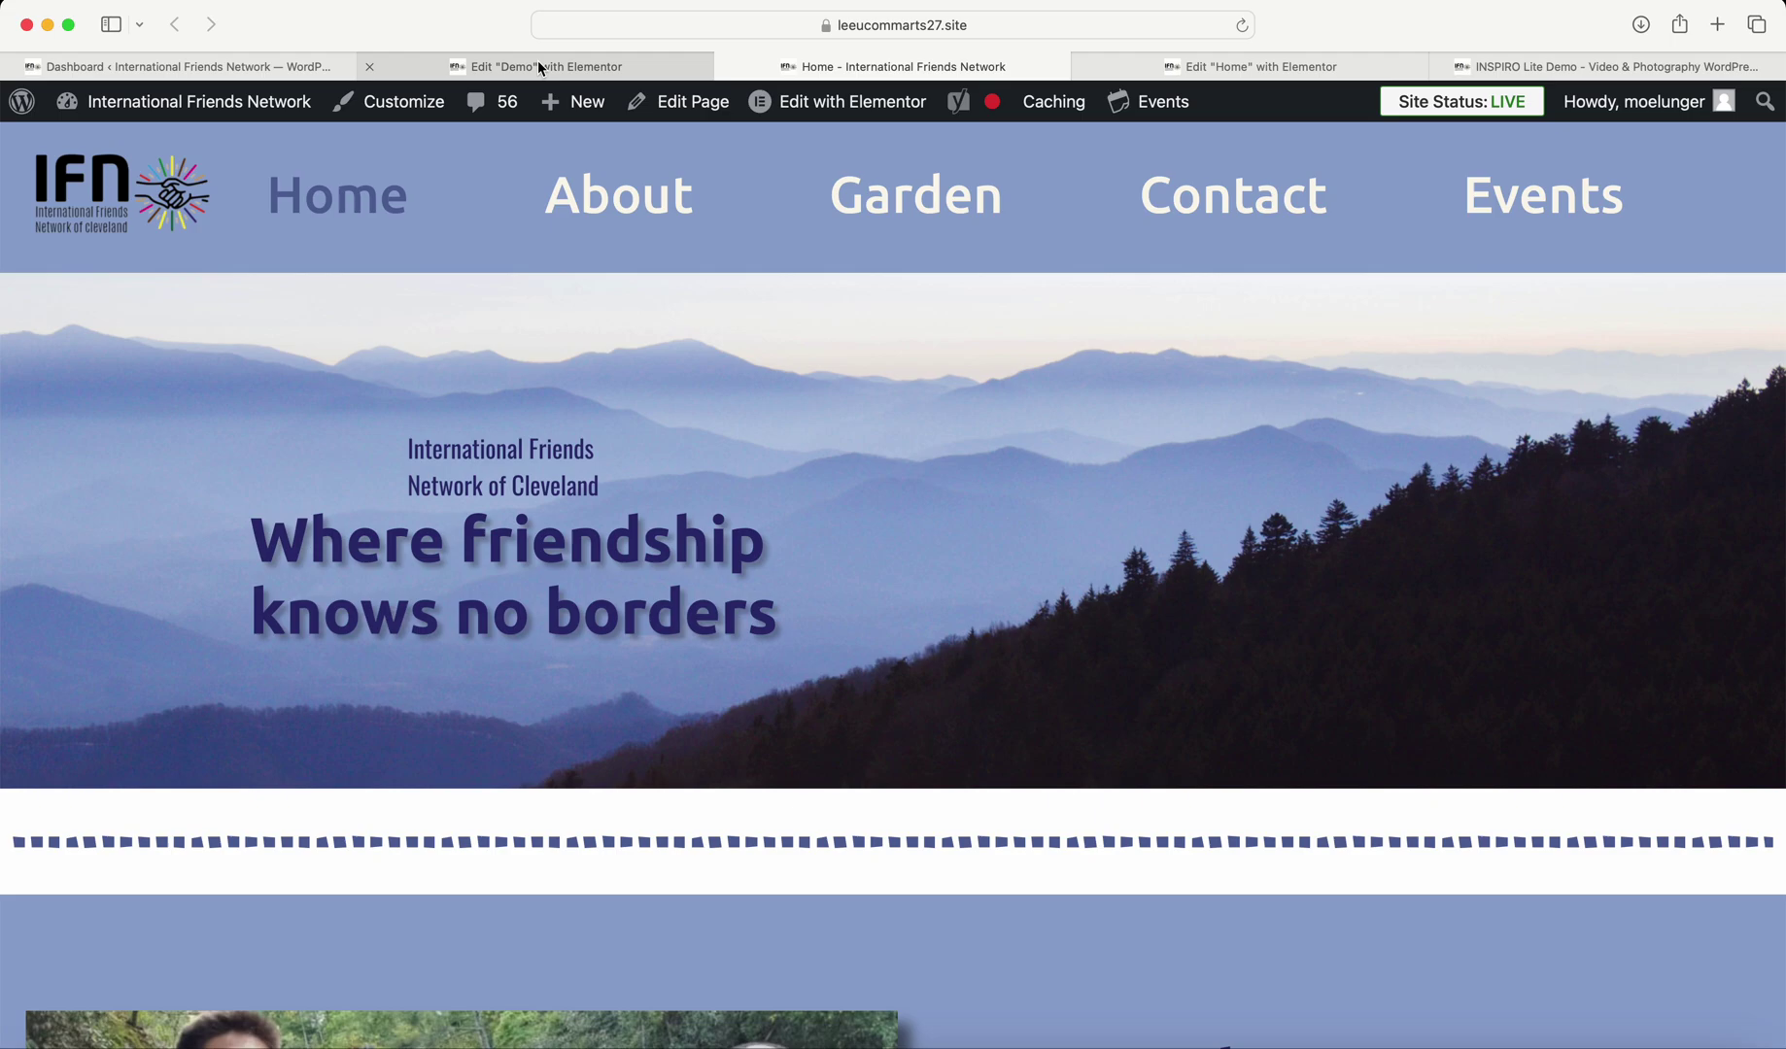
click(1254, 66)
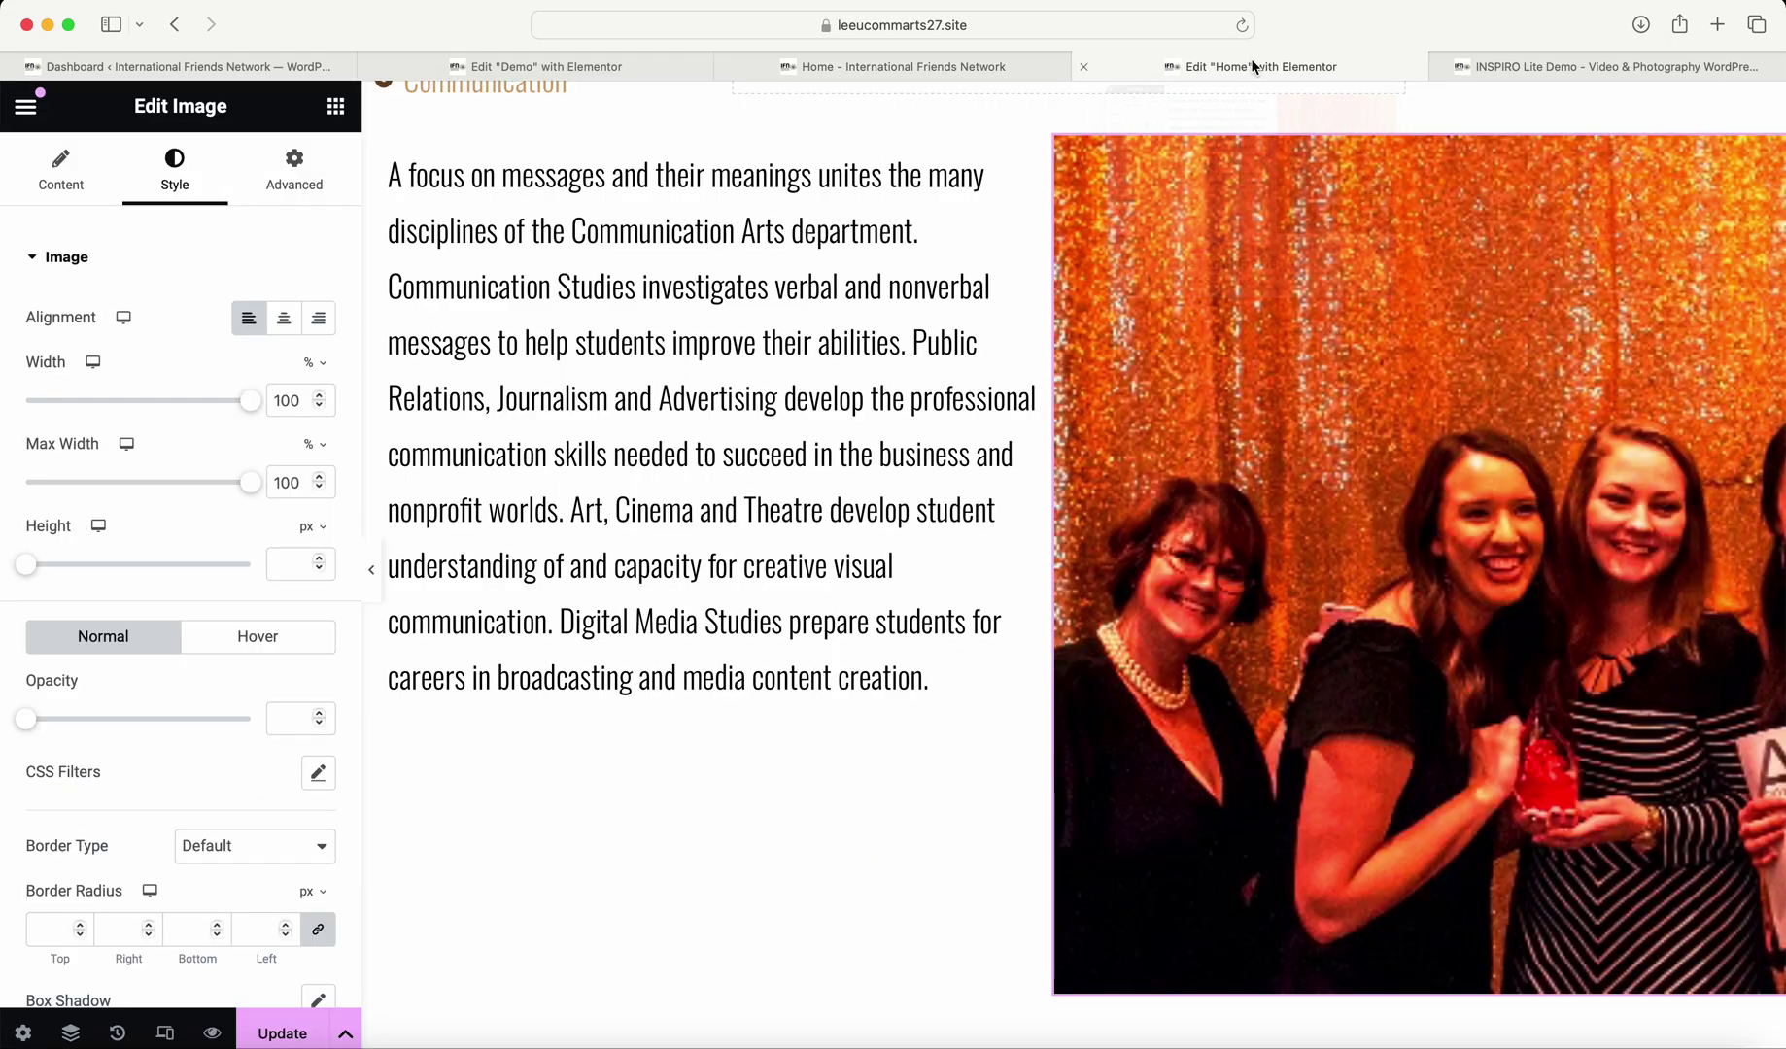
Save the Home page's changes and exit the Elementor editor to the WordPress dashboard.
click(272, 1035)
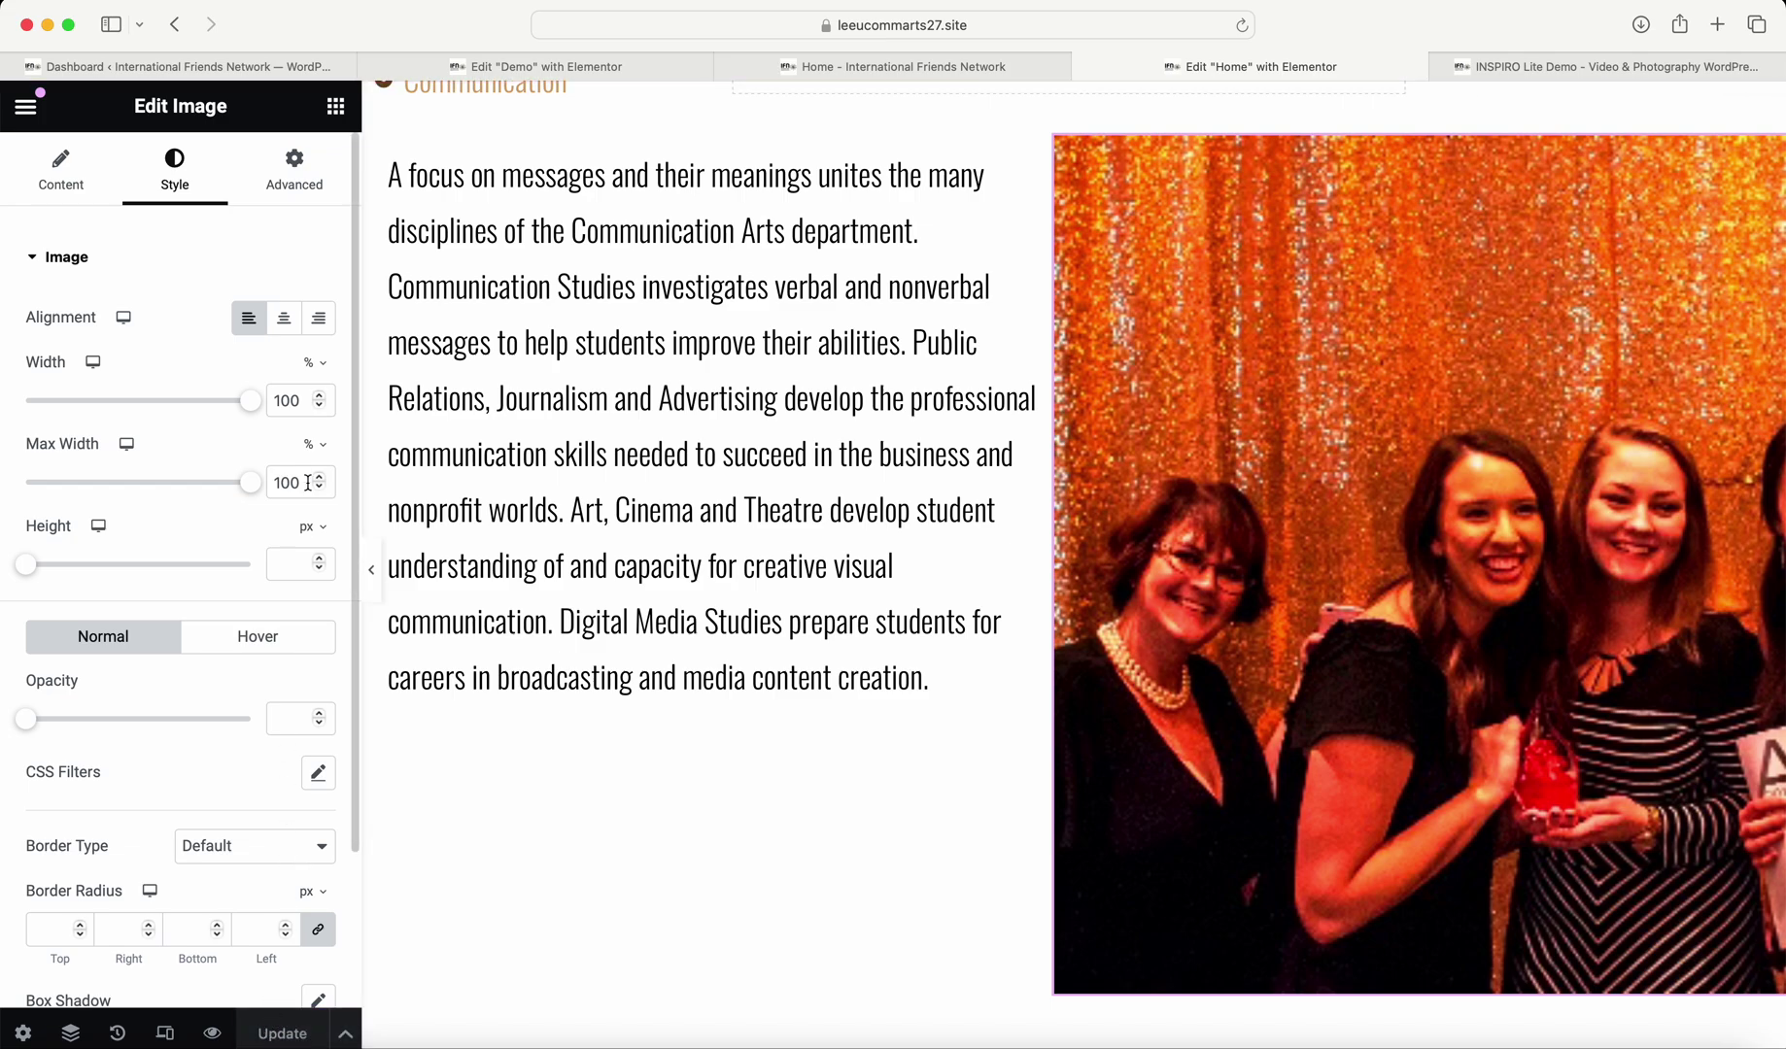
click(26, 109)
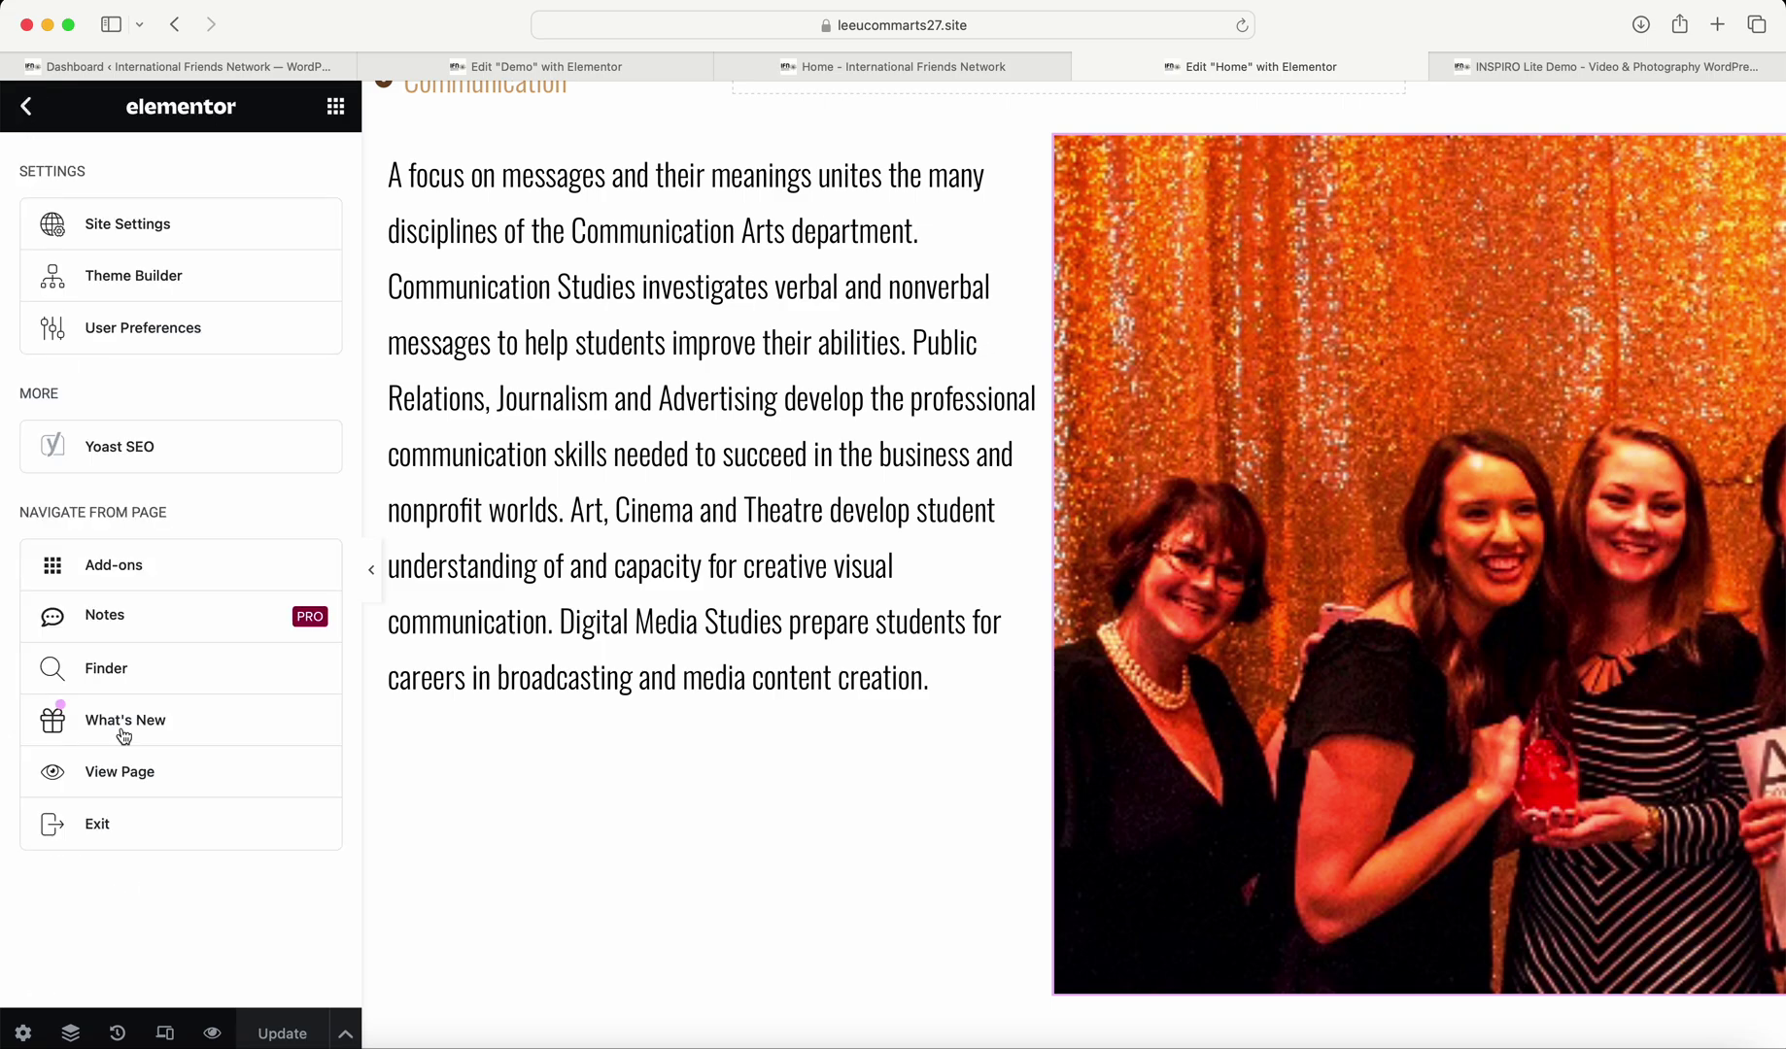
click(18, 109)
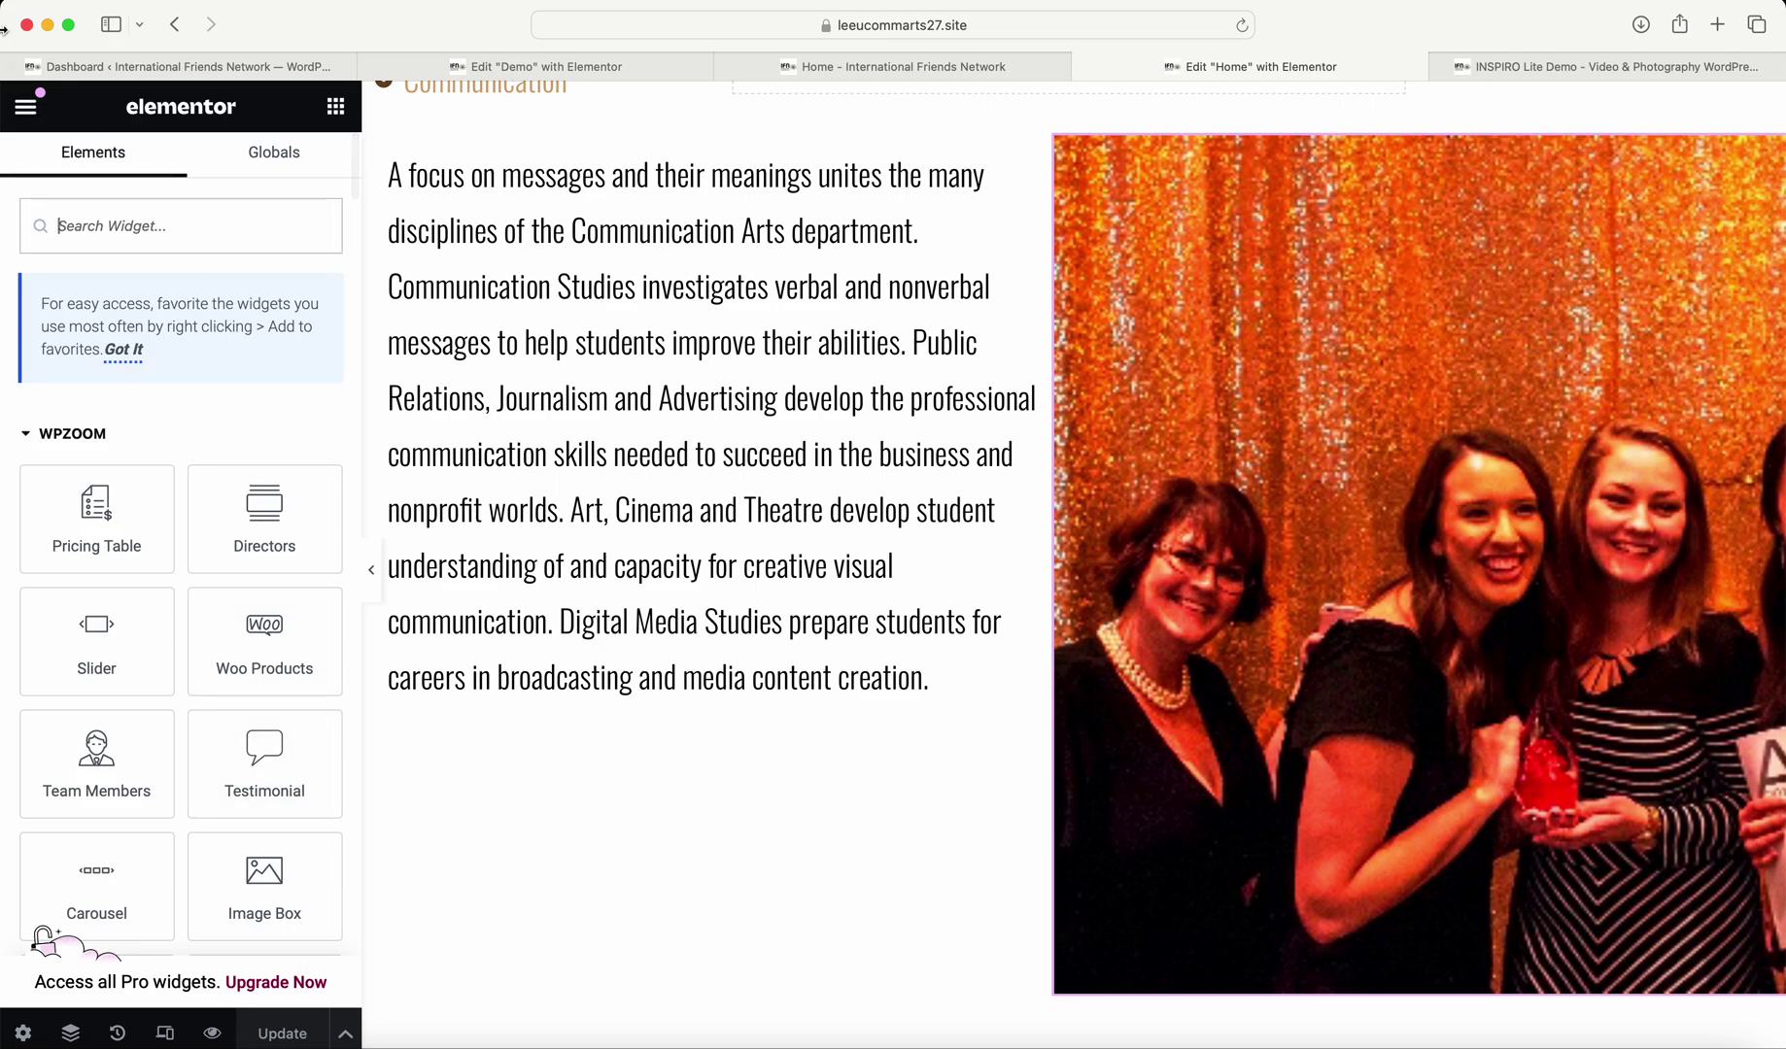
click(26, 109)
click(97, 826)
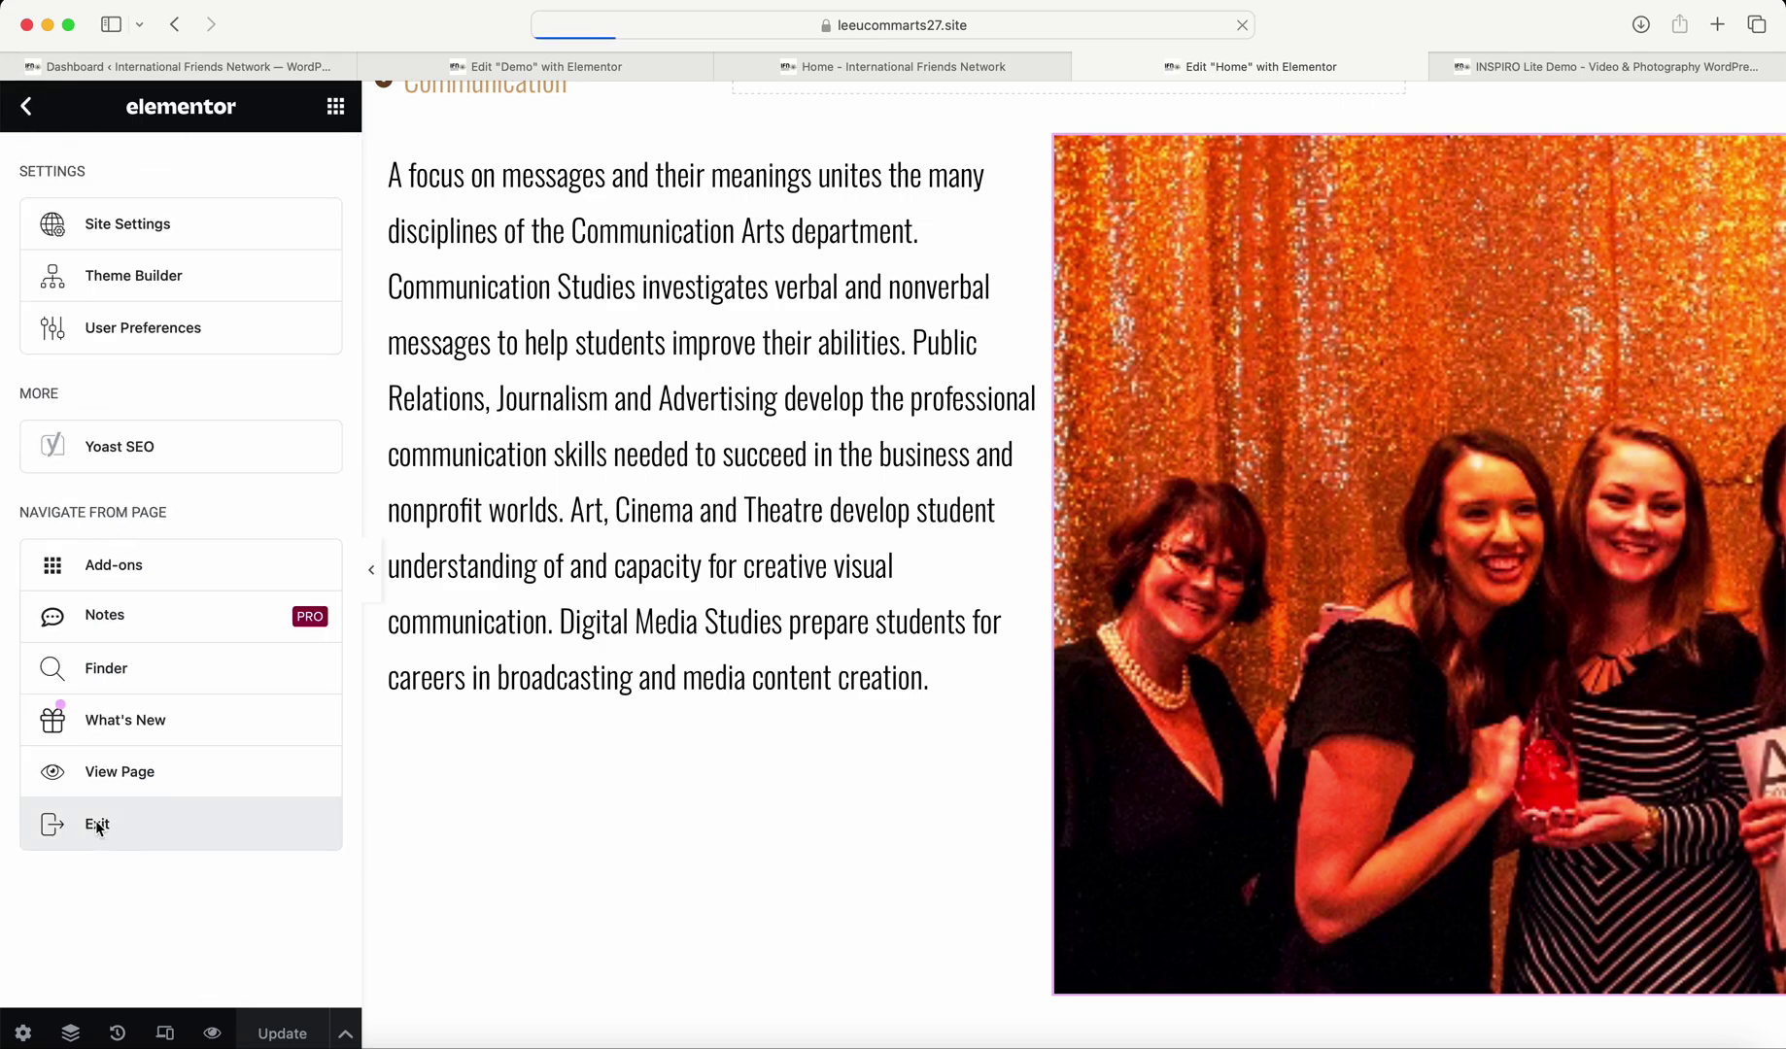
Open the list of all the site's pages and bring the Demo, About and Home entries into view.
scroll(598, 762, down, 5)
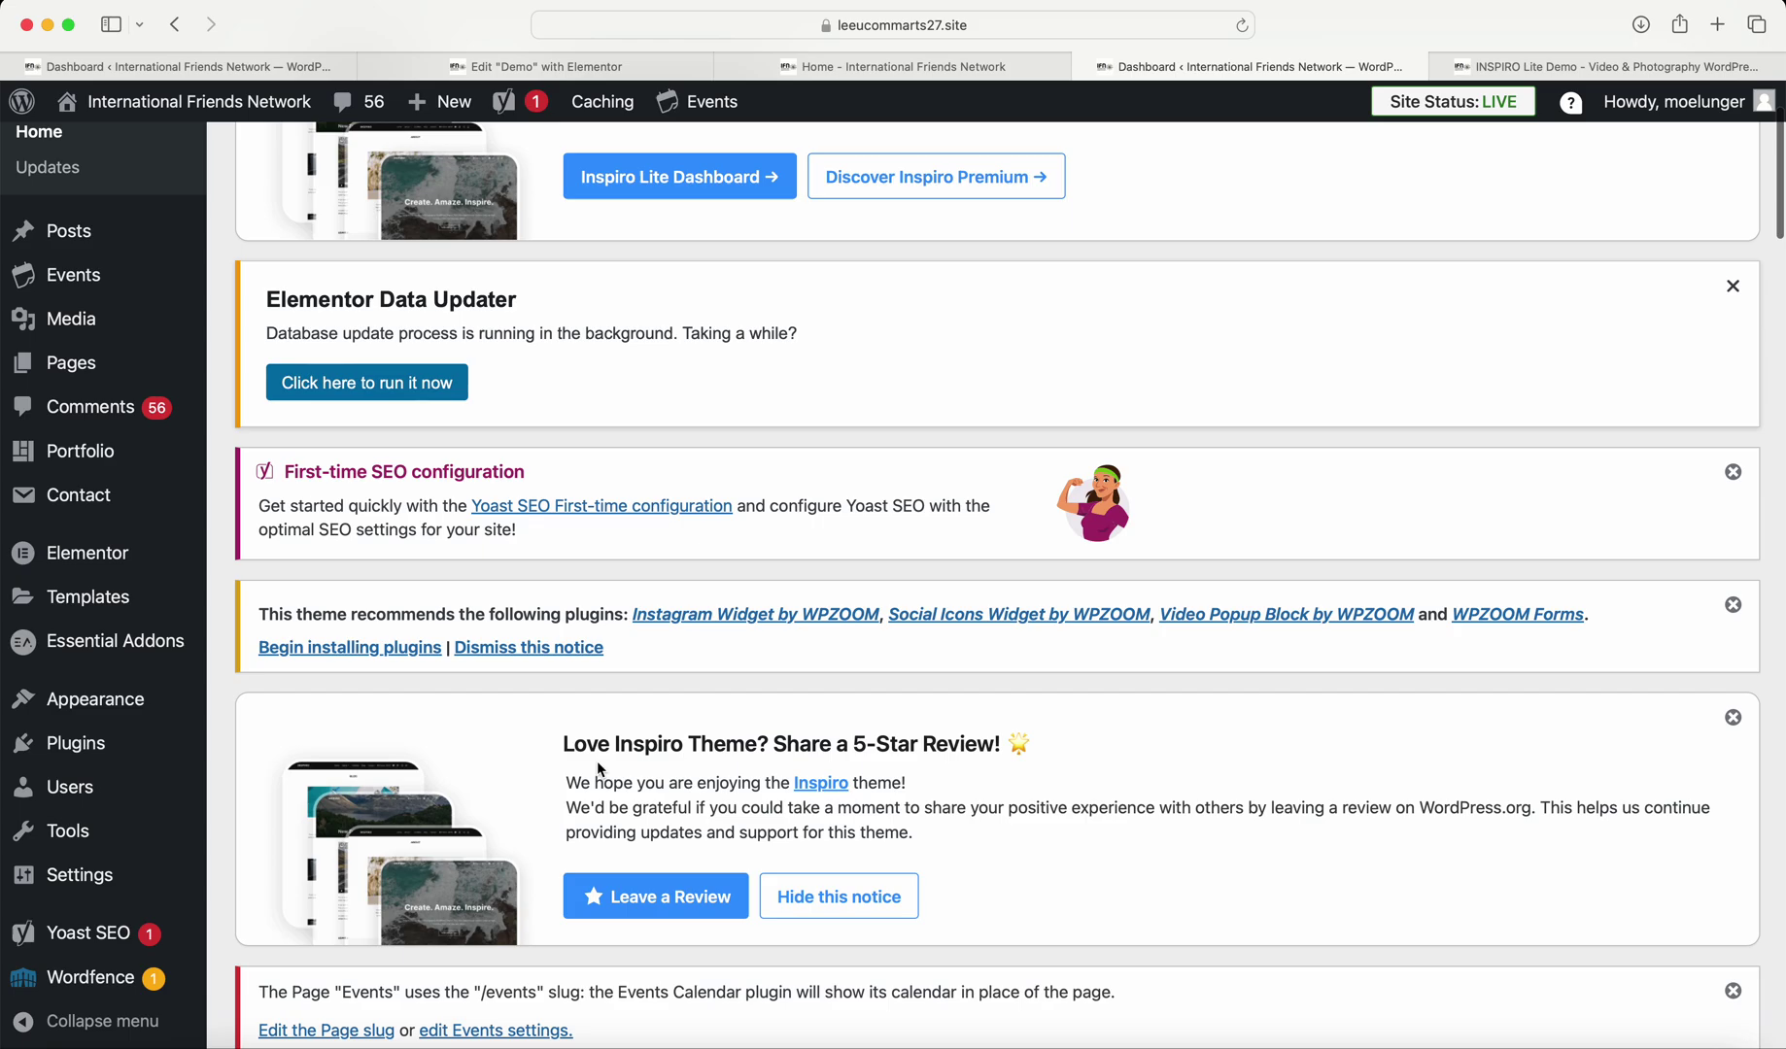
scroll(598, 763, up, 3)
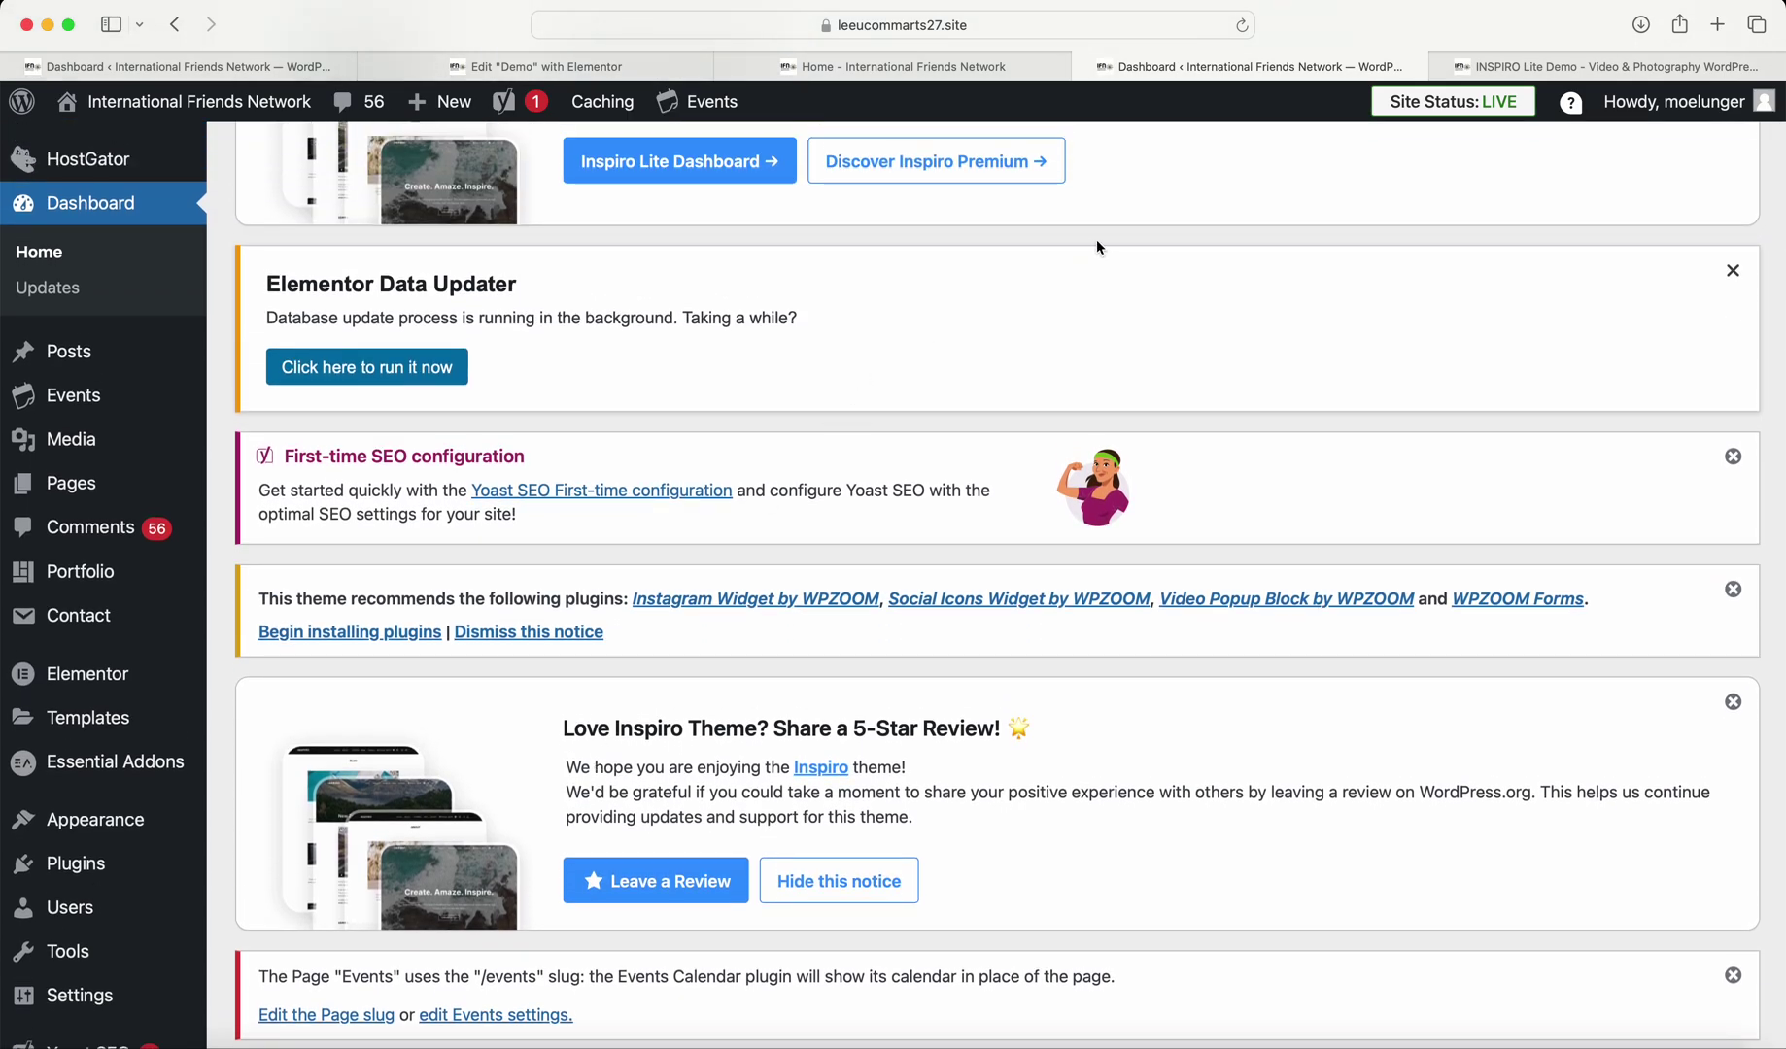
scroll(514, 544, down, 5)
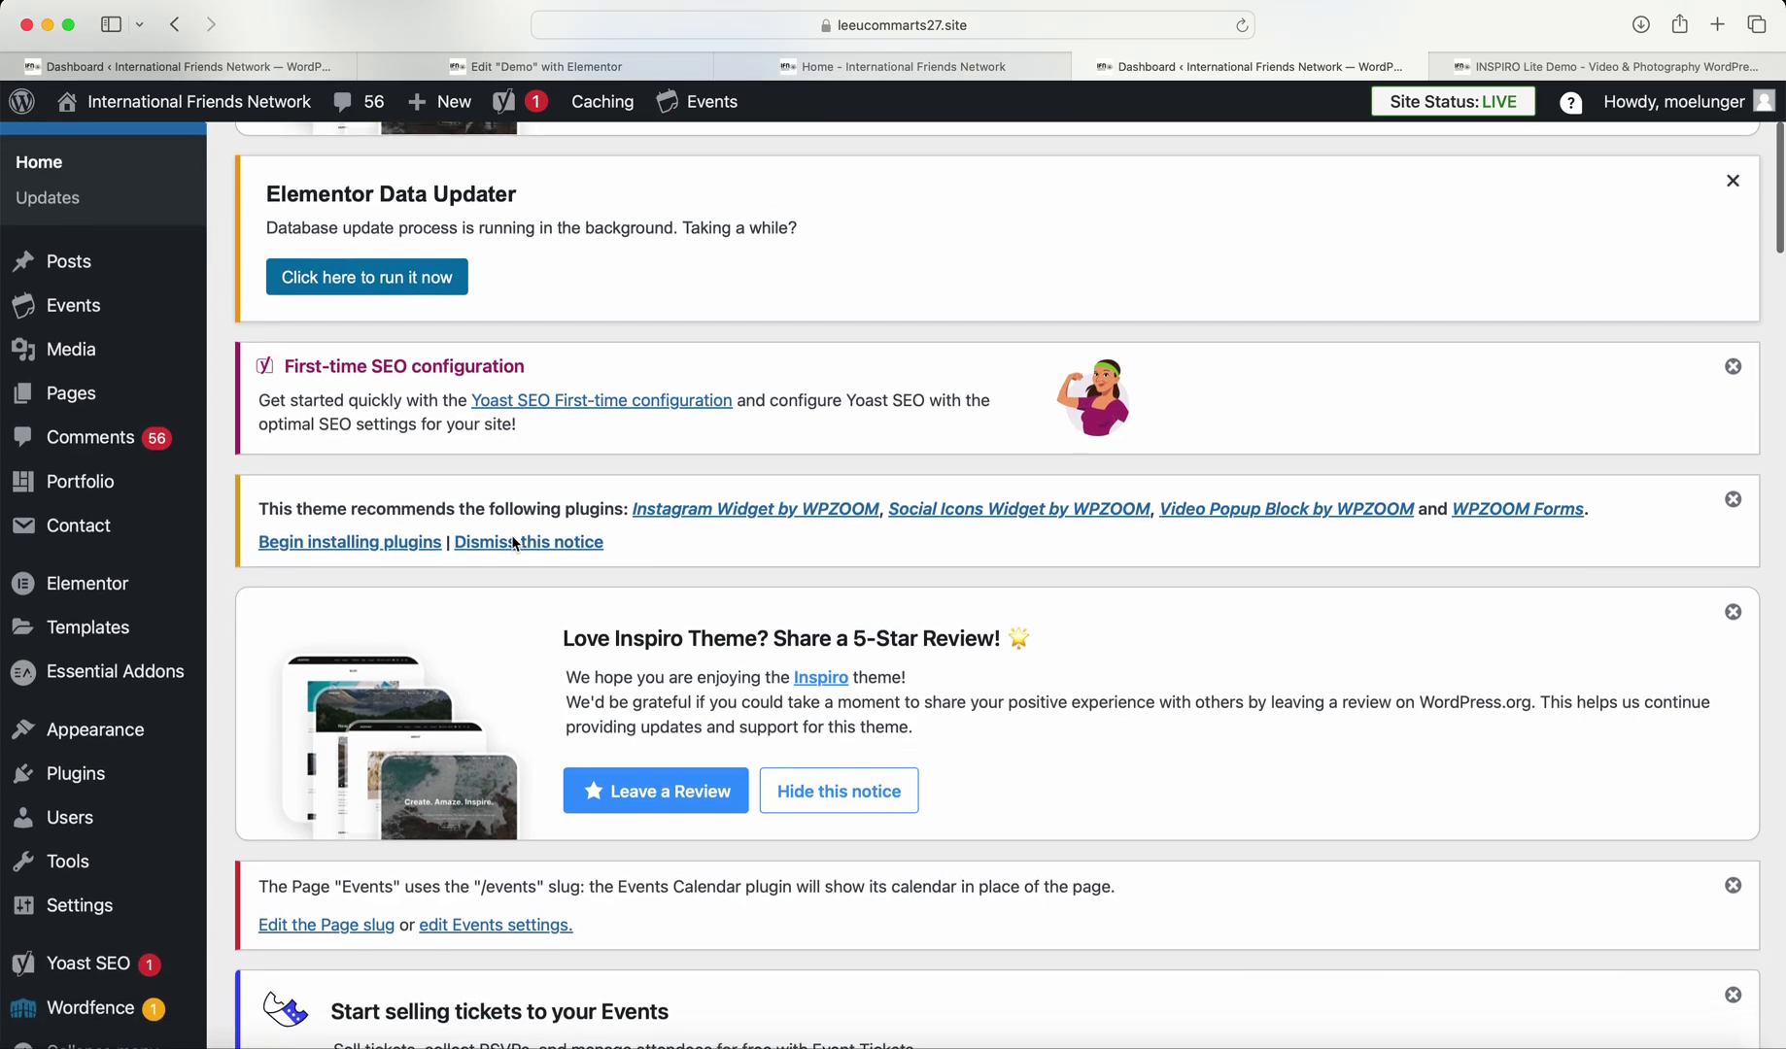
scroll(514, 544, up, 3)
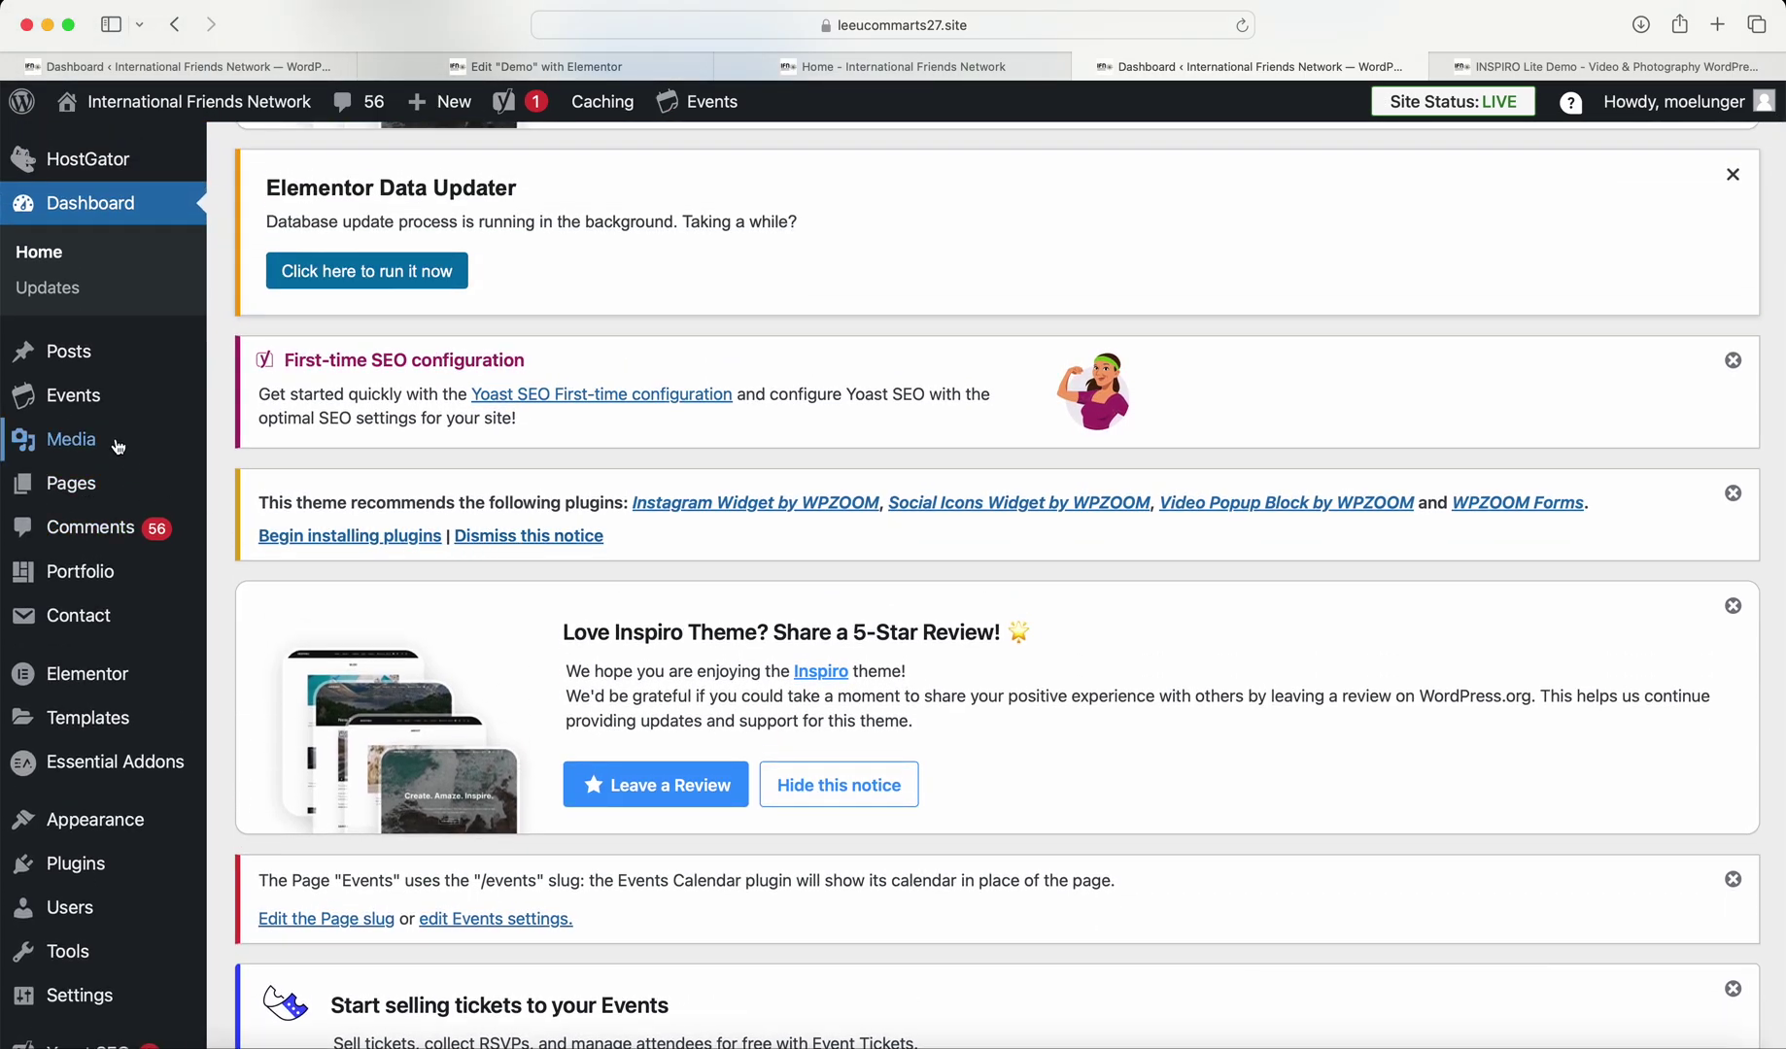
click(78, 488)
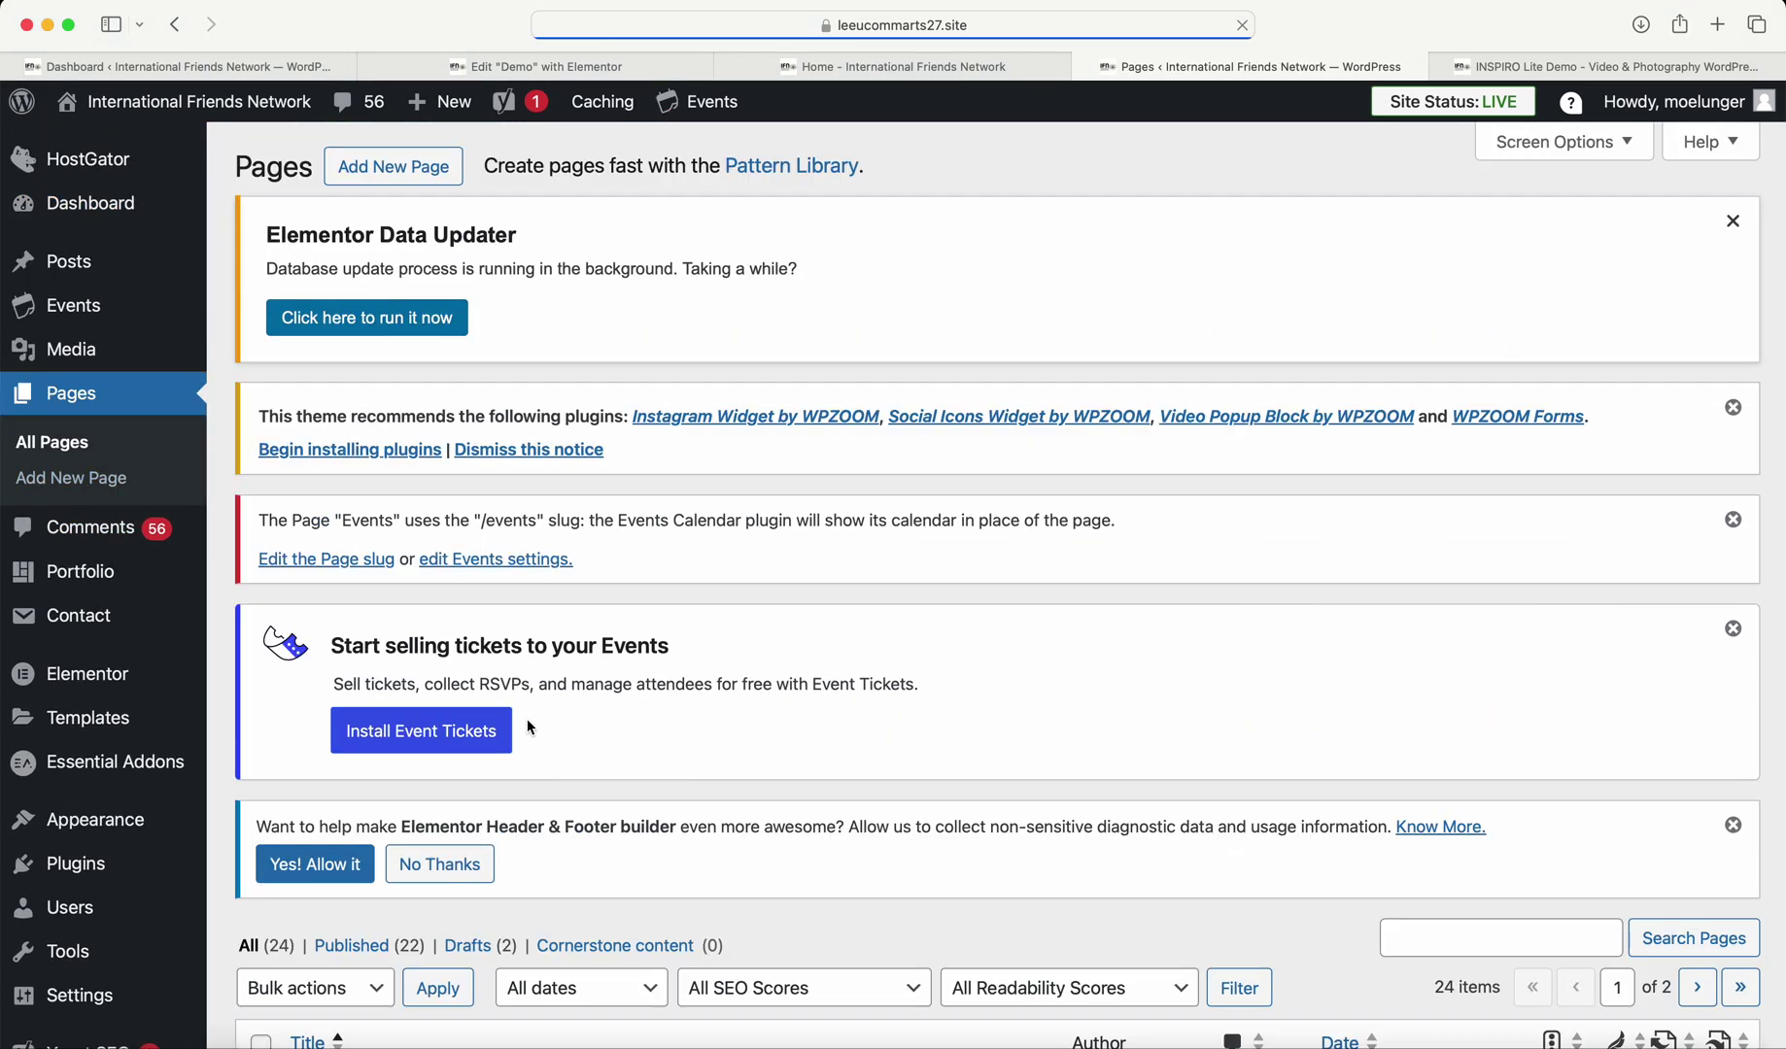
scroll(529, 728, down, 3)
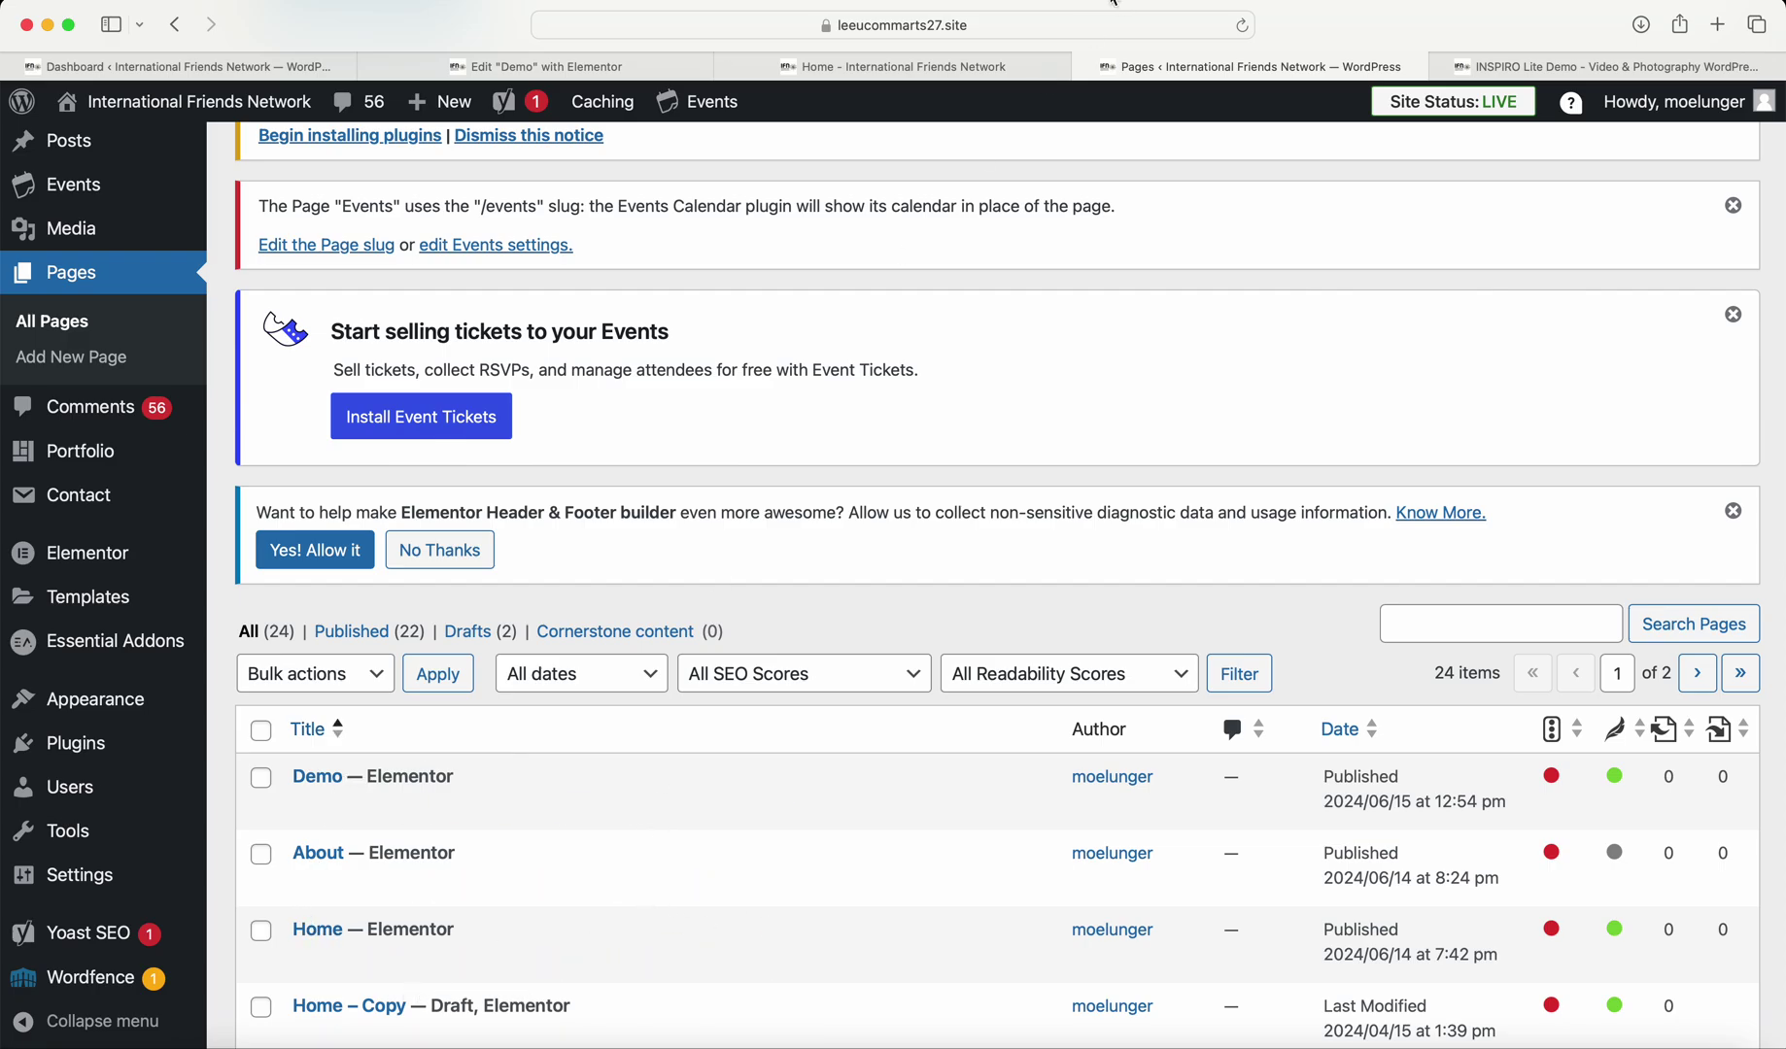
View the already open live Home page and the Demo page's Elementor editor, and return to the Pages list.
click(868, 68)
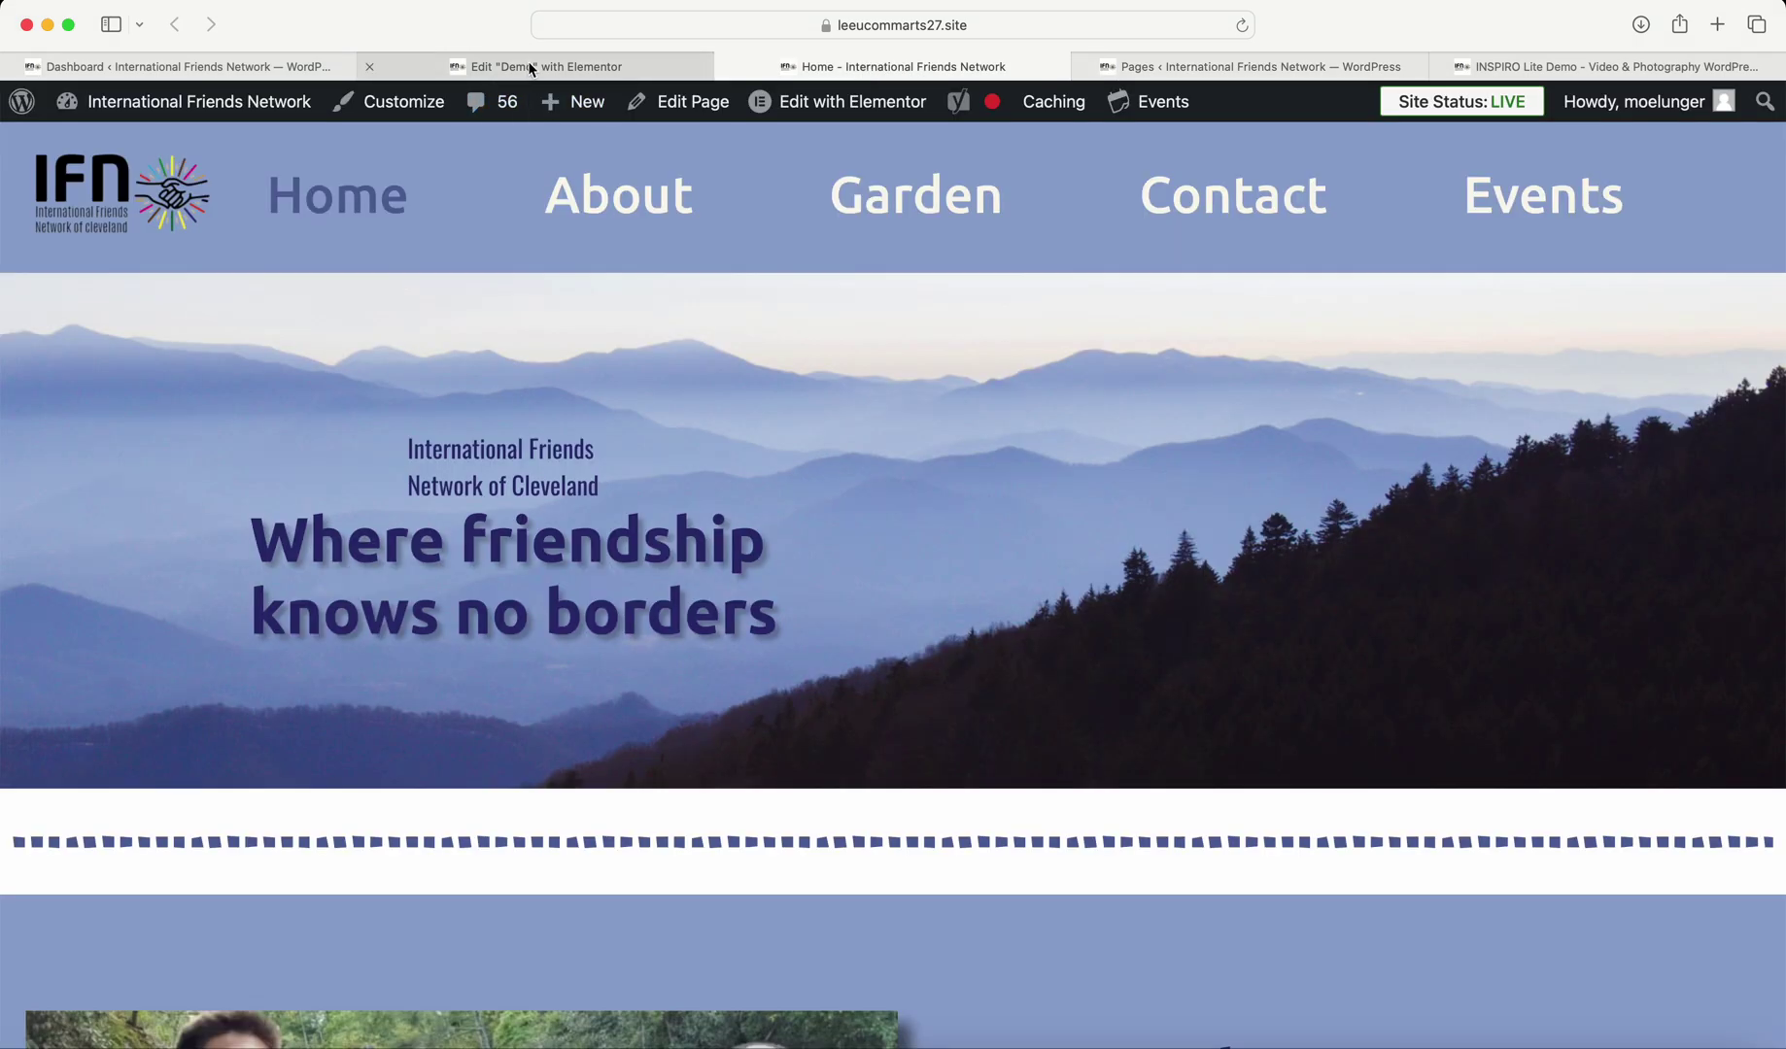
click(530, 68)
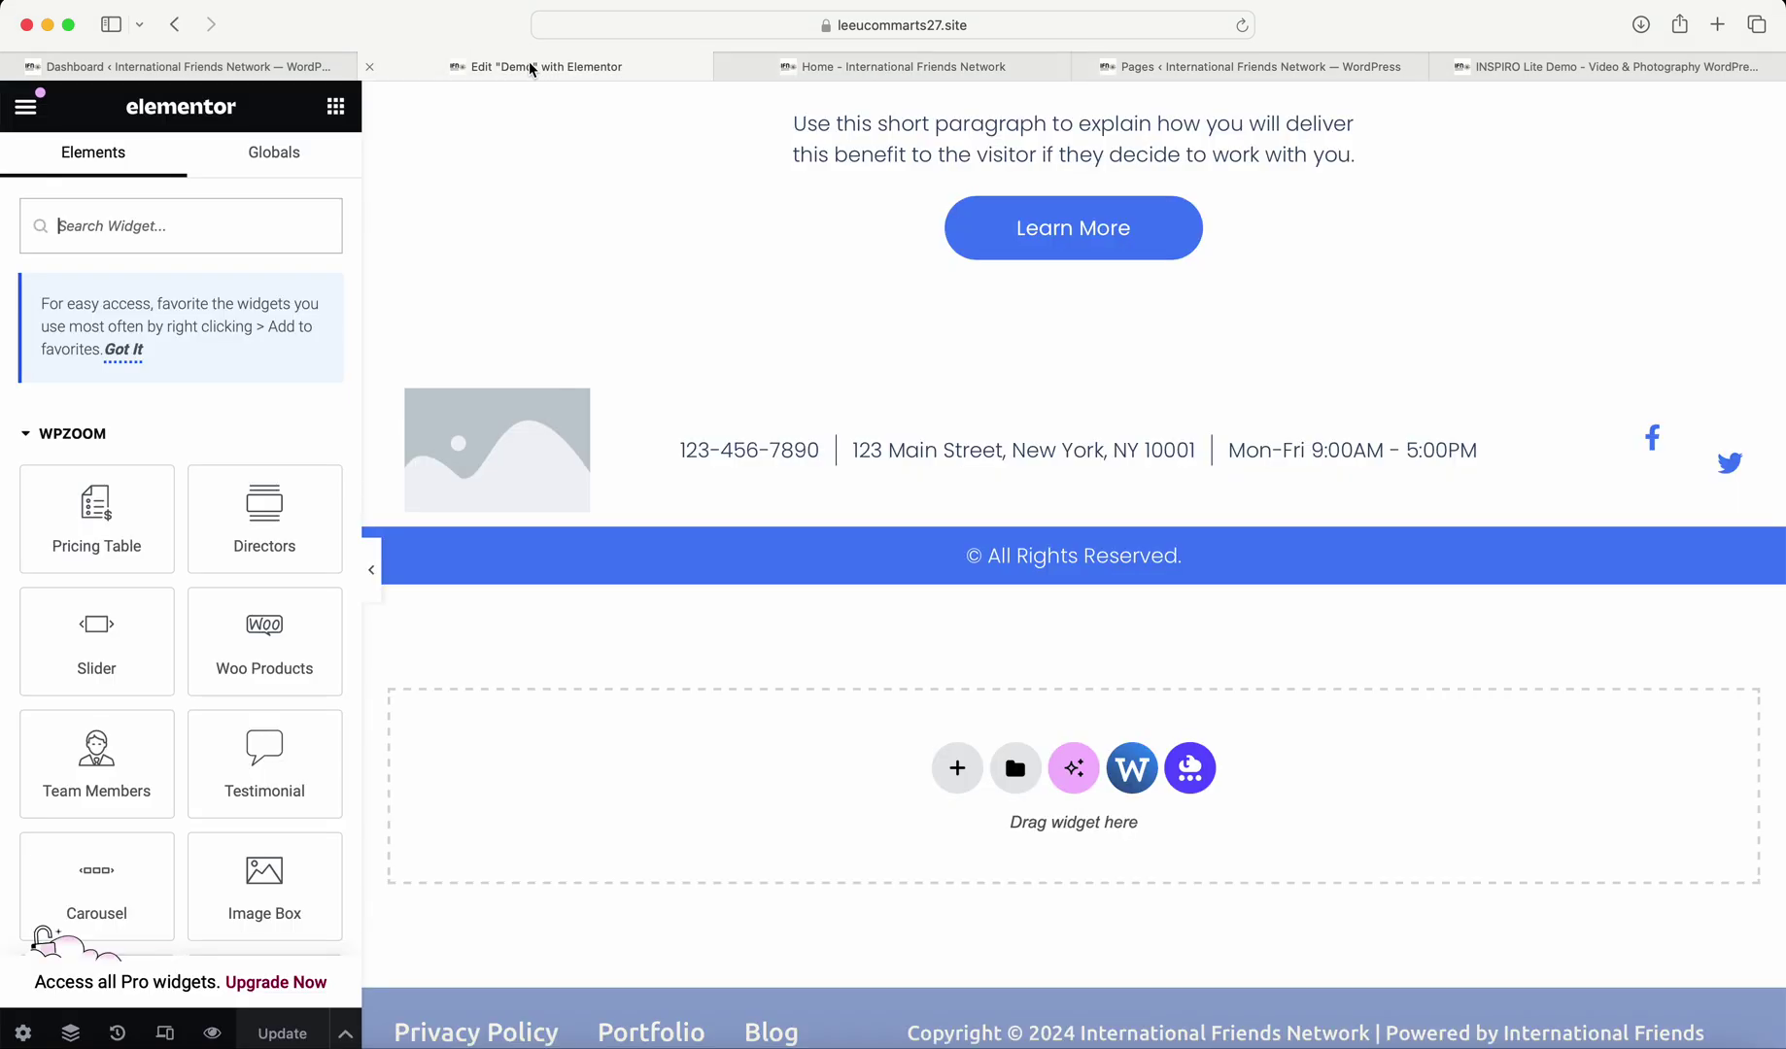
click(900, 64)
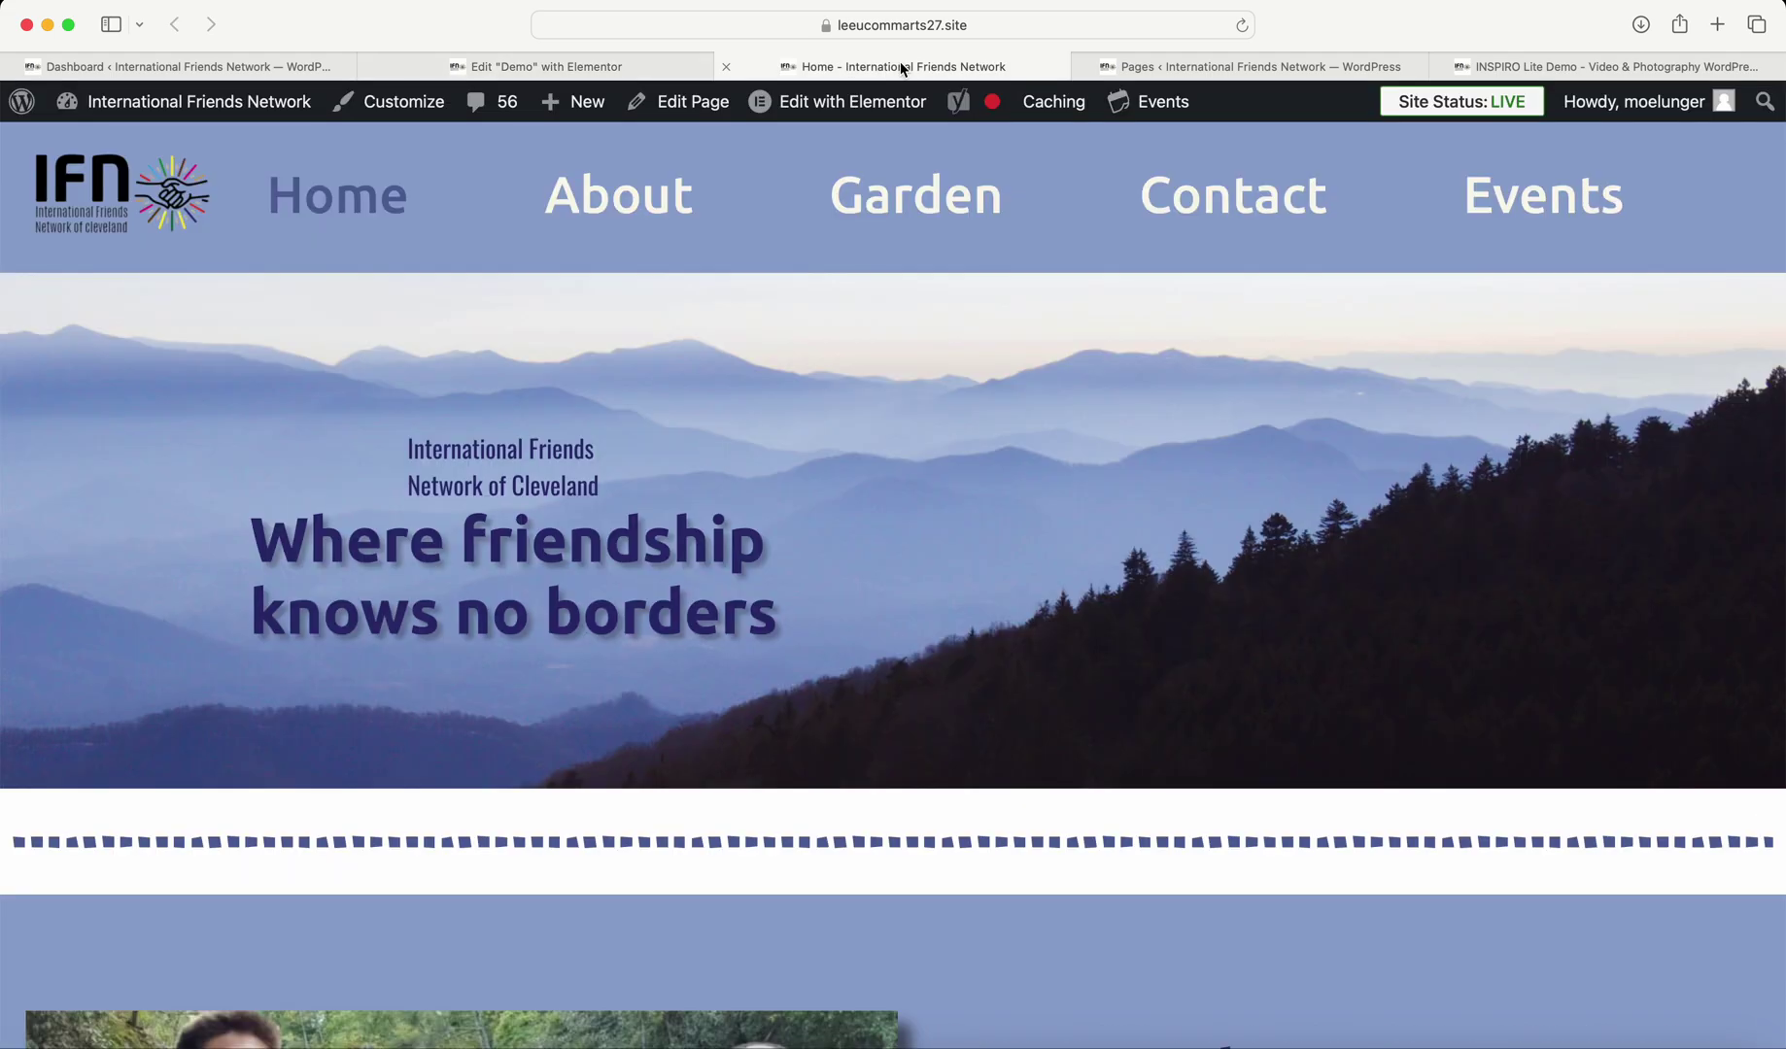
click(1215, 68)
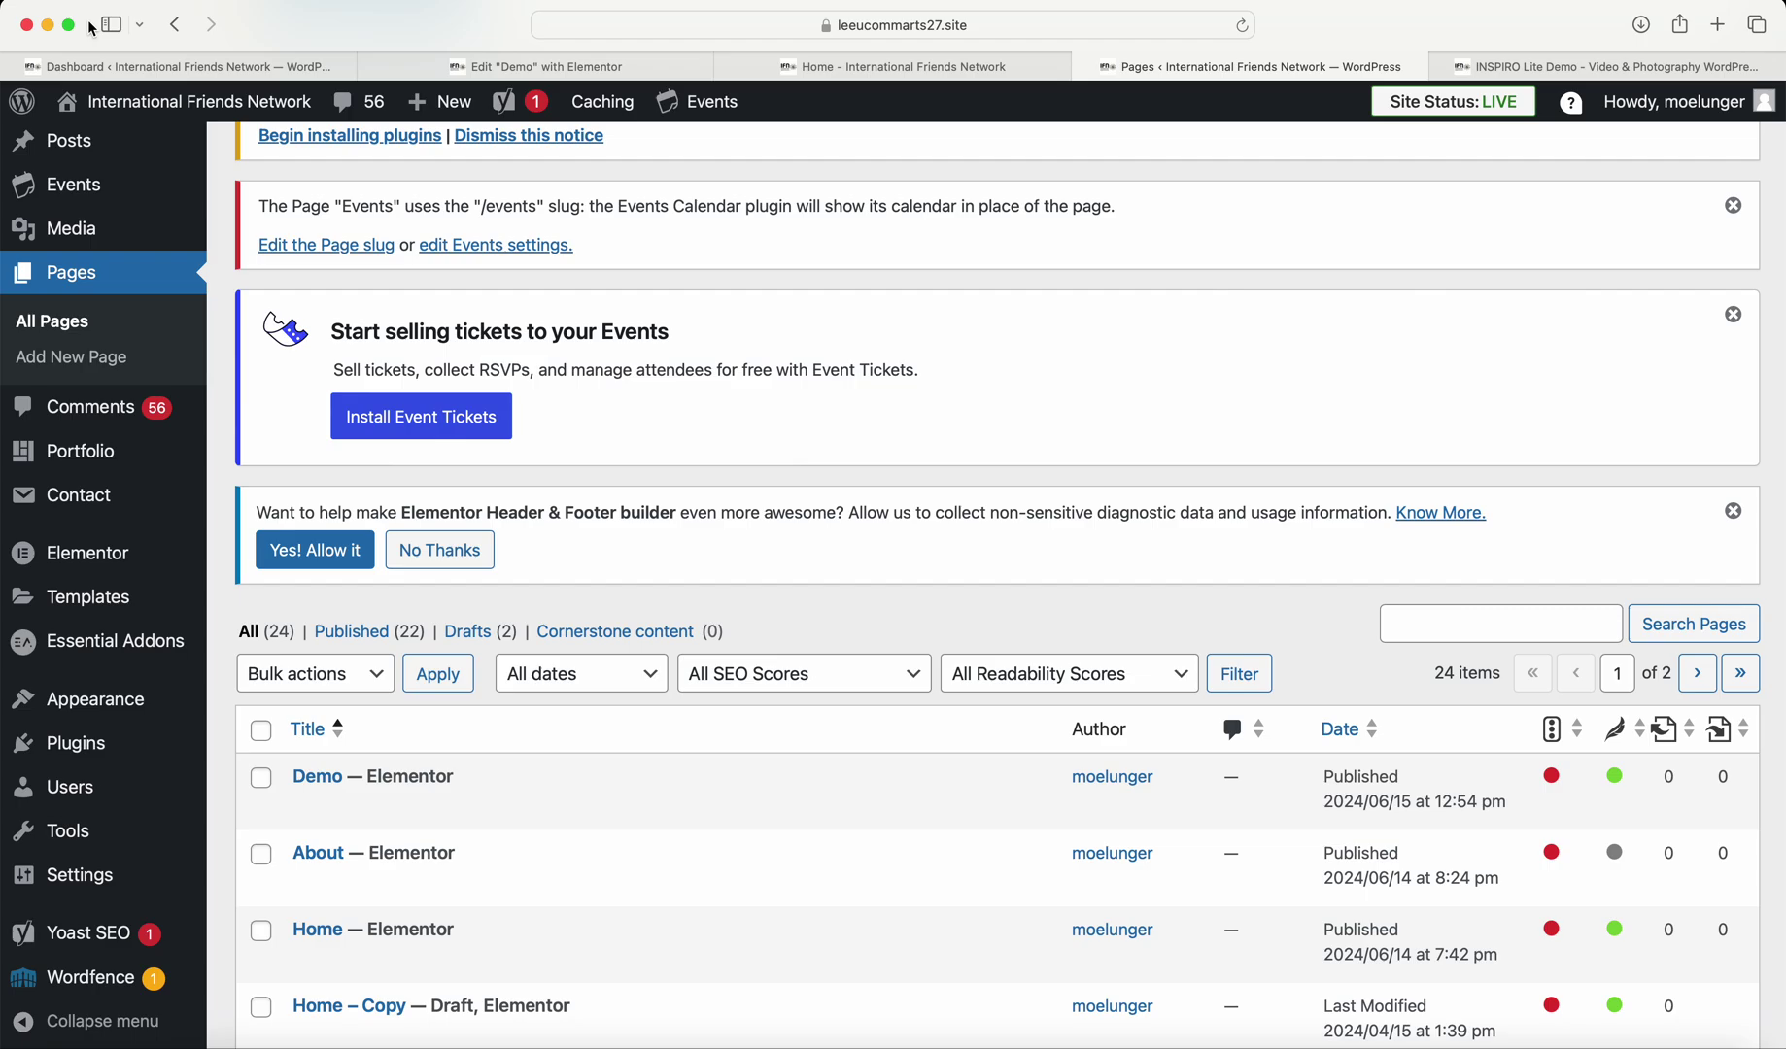
key(super+Tab)
key(super+Tab)
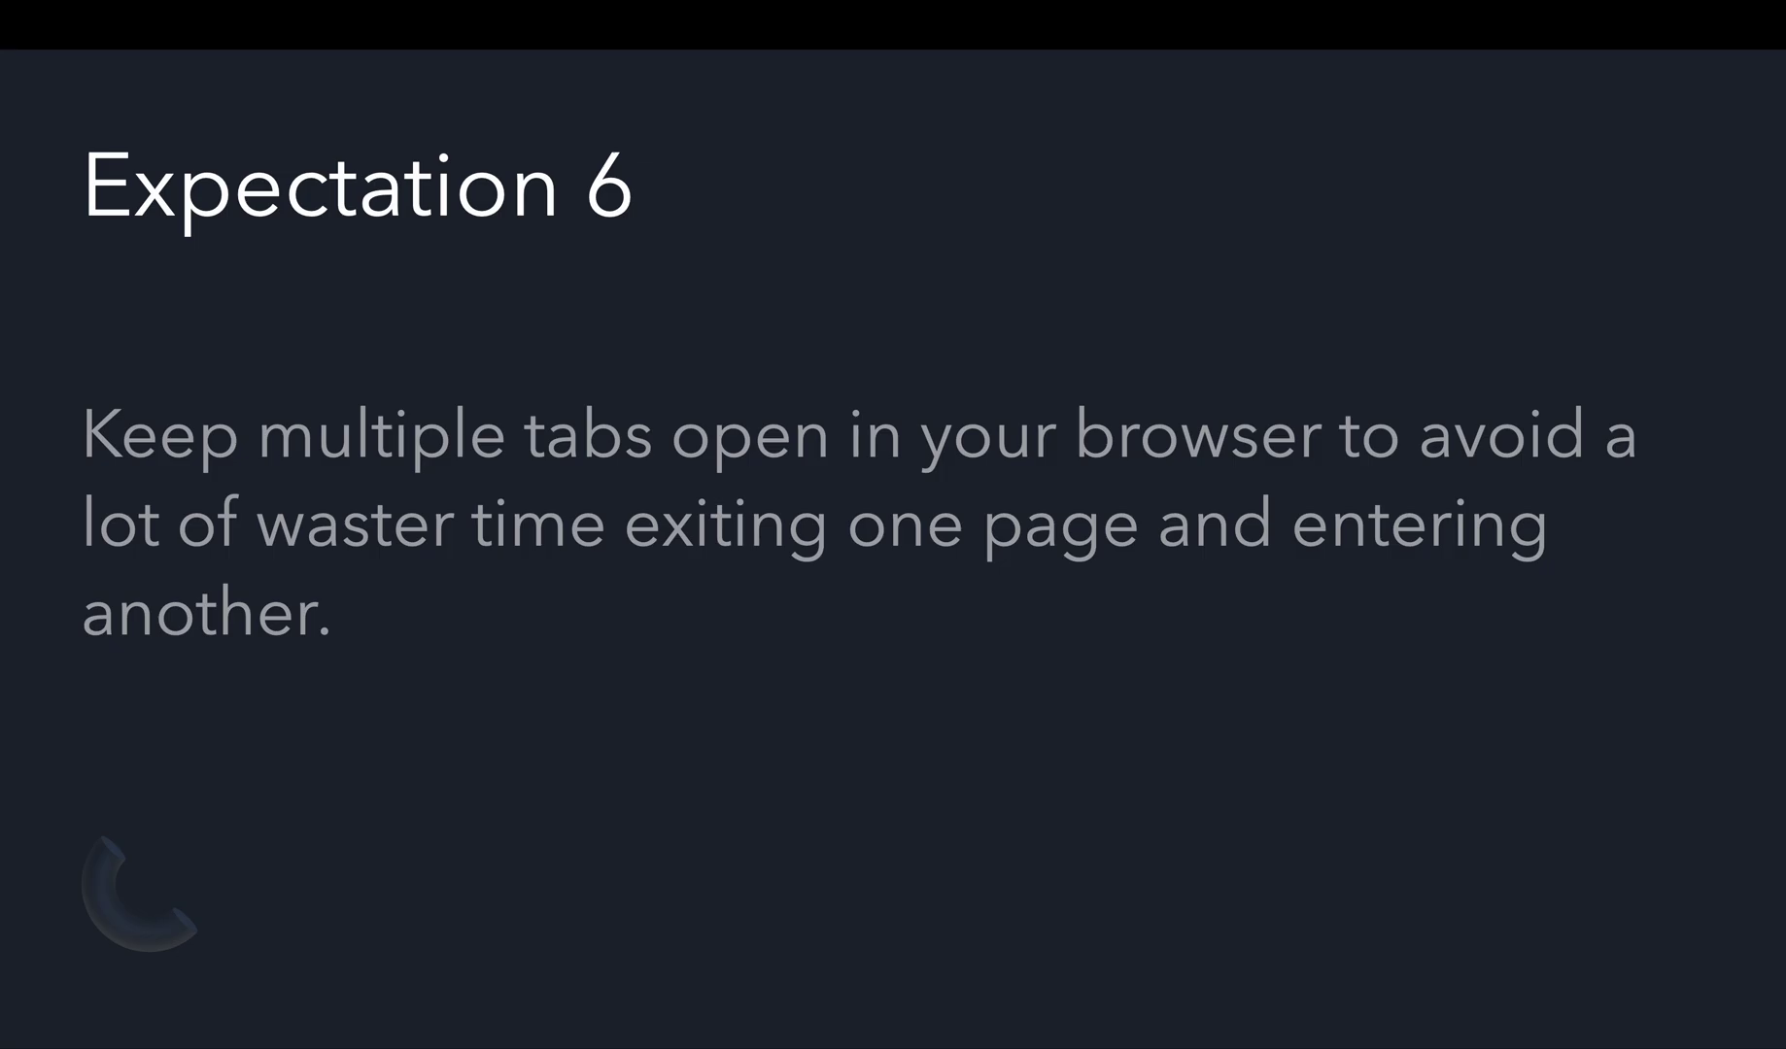
key(Right)
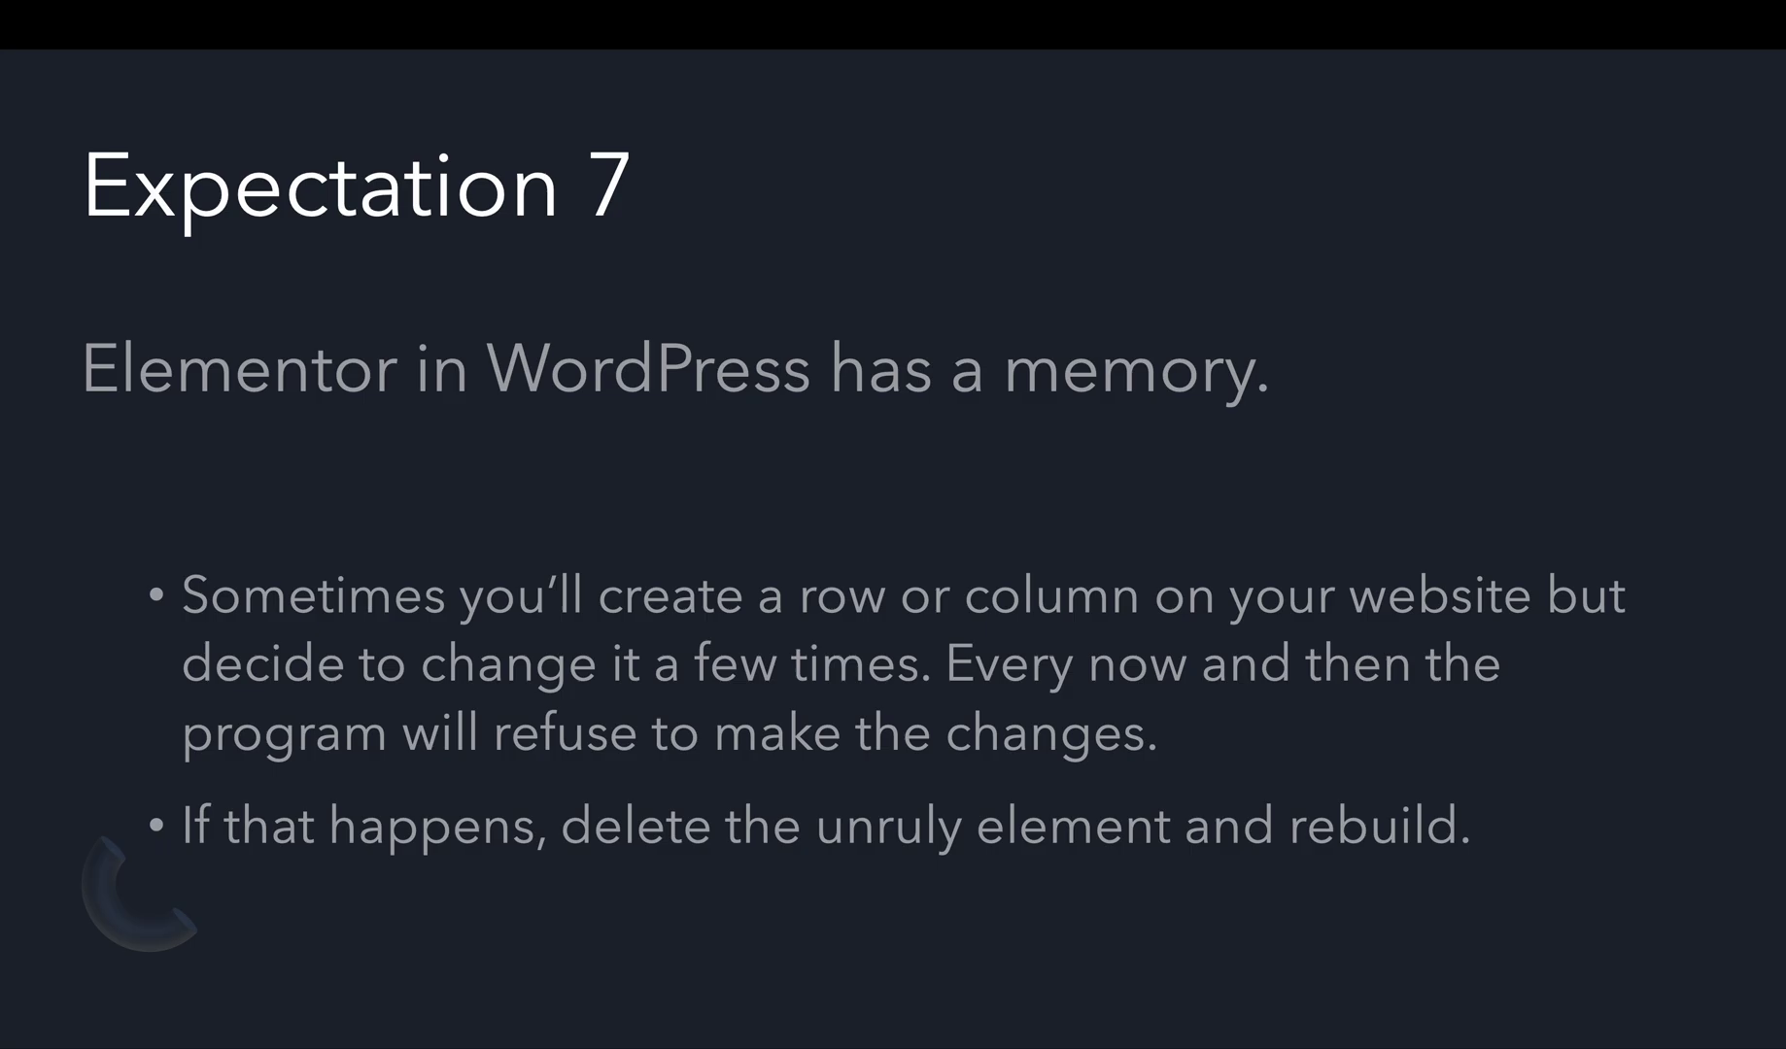
key(super+Tab)
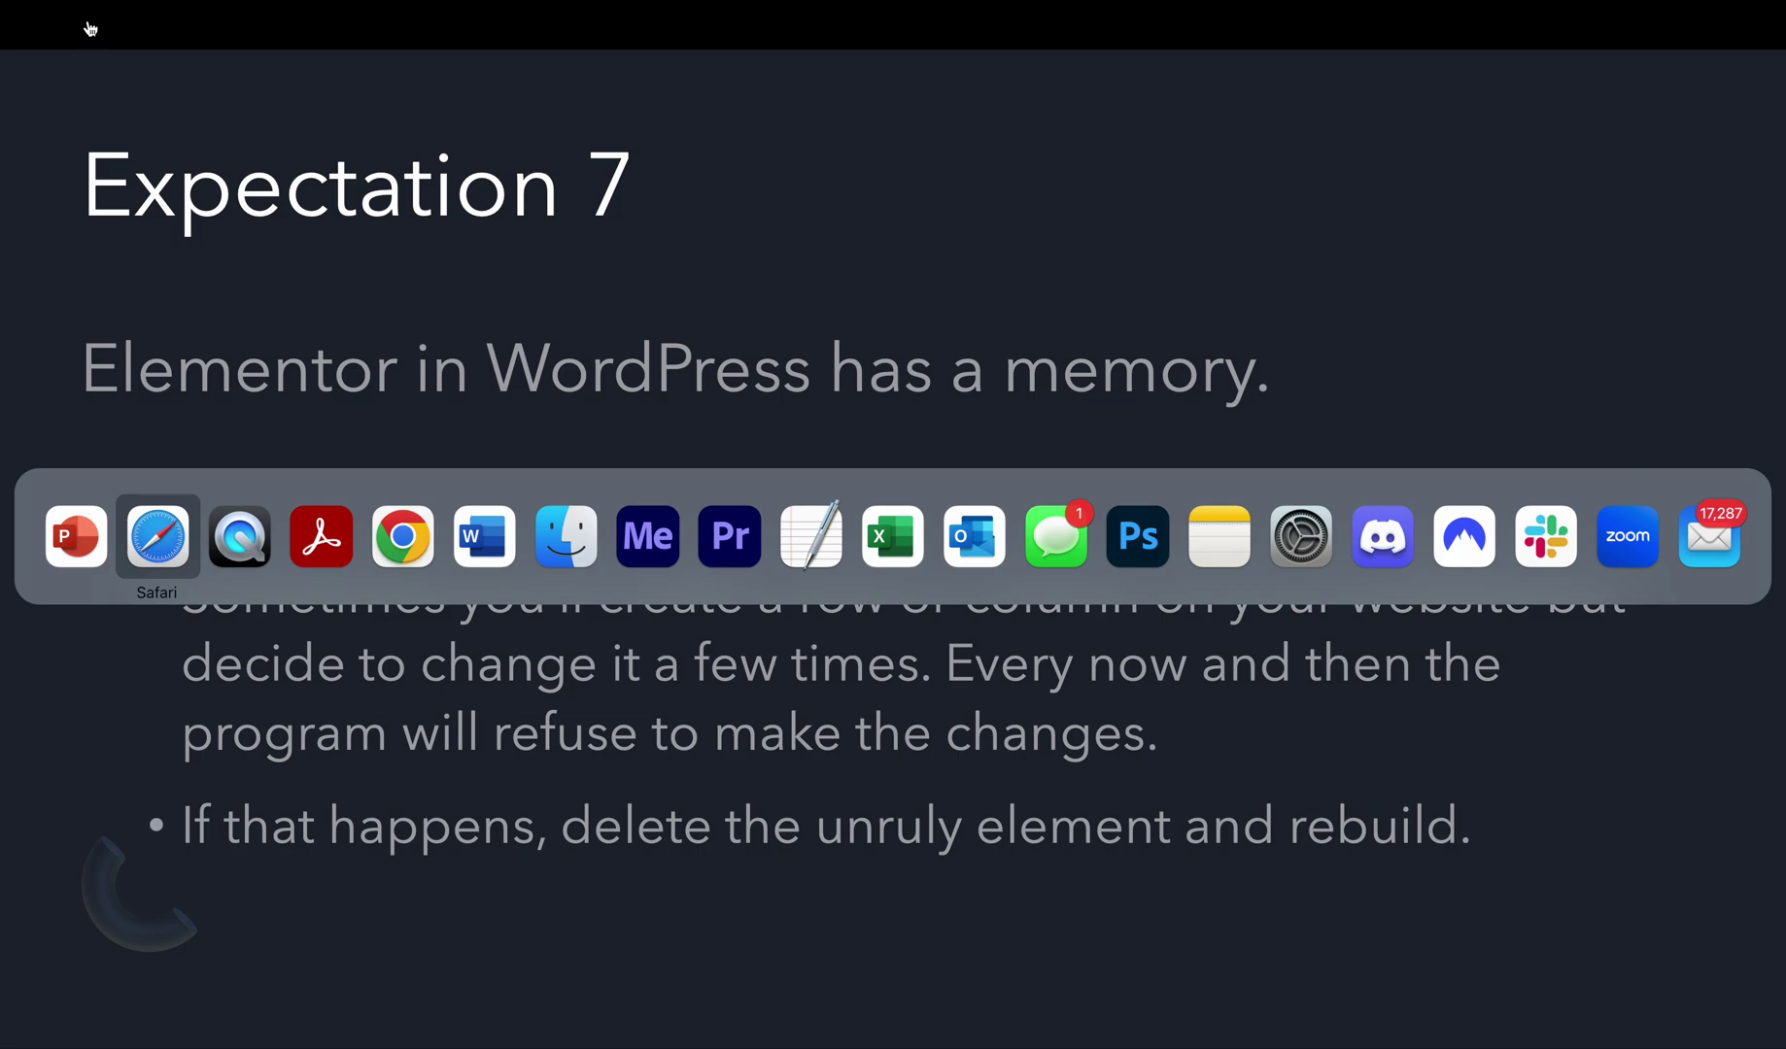
key(super+Tab)
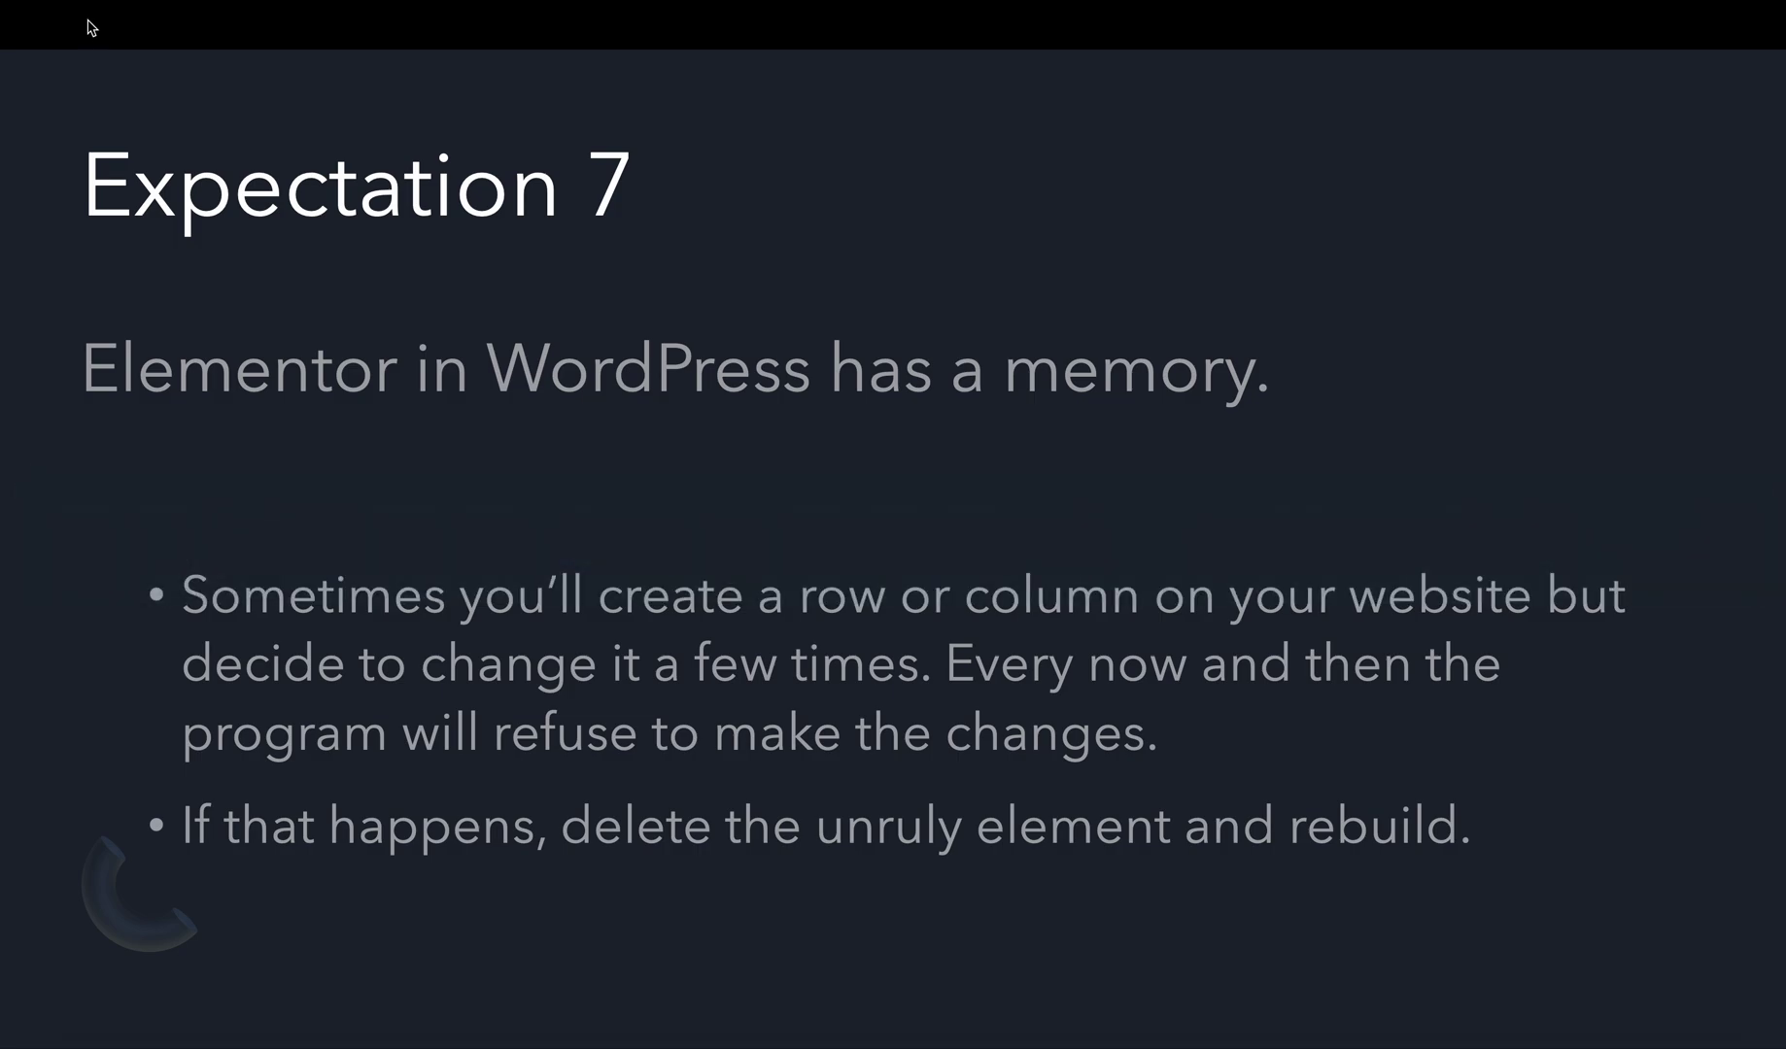
Switch to Safari and go back from the Pages list to the Home page's Elementor editor.
key(super+Tab)
key(super+Tab)
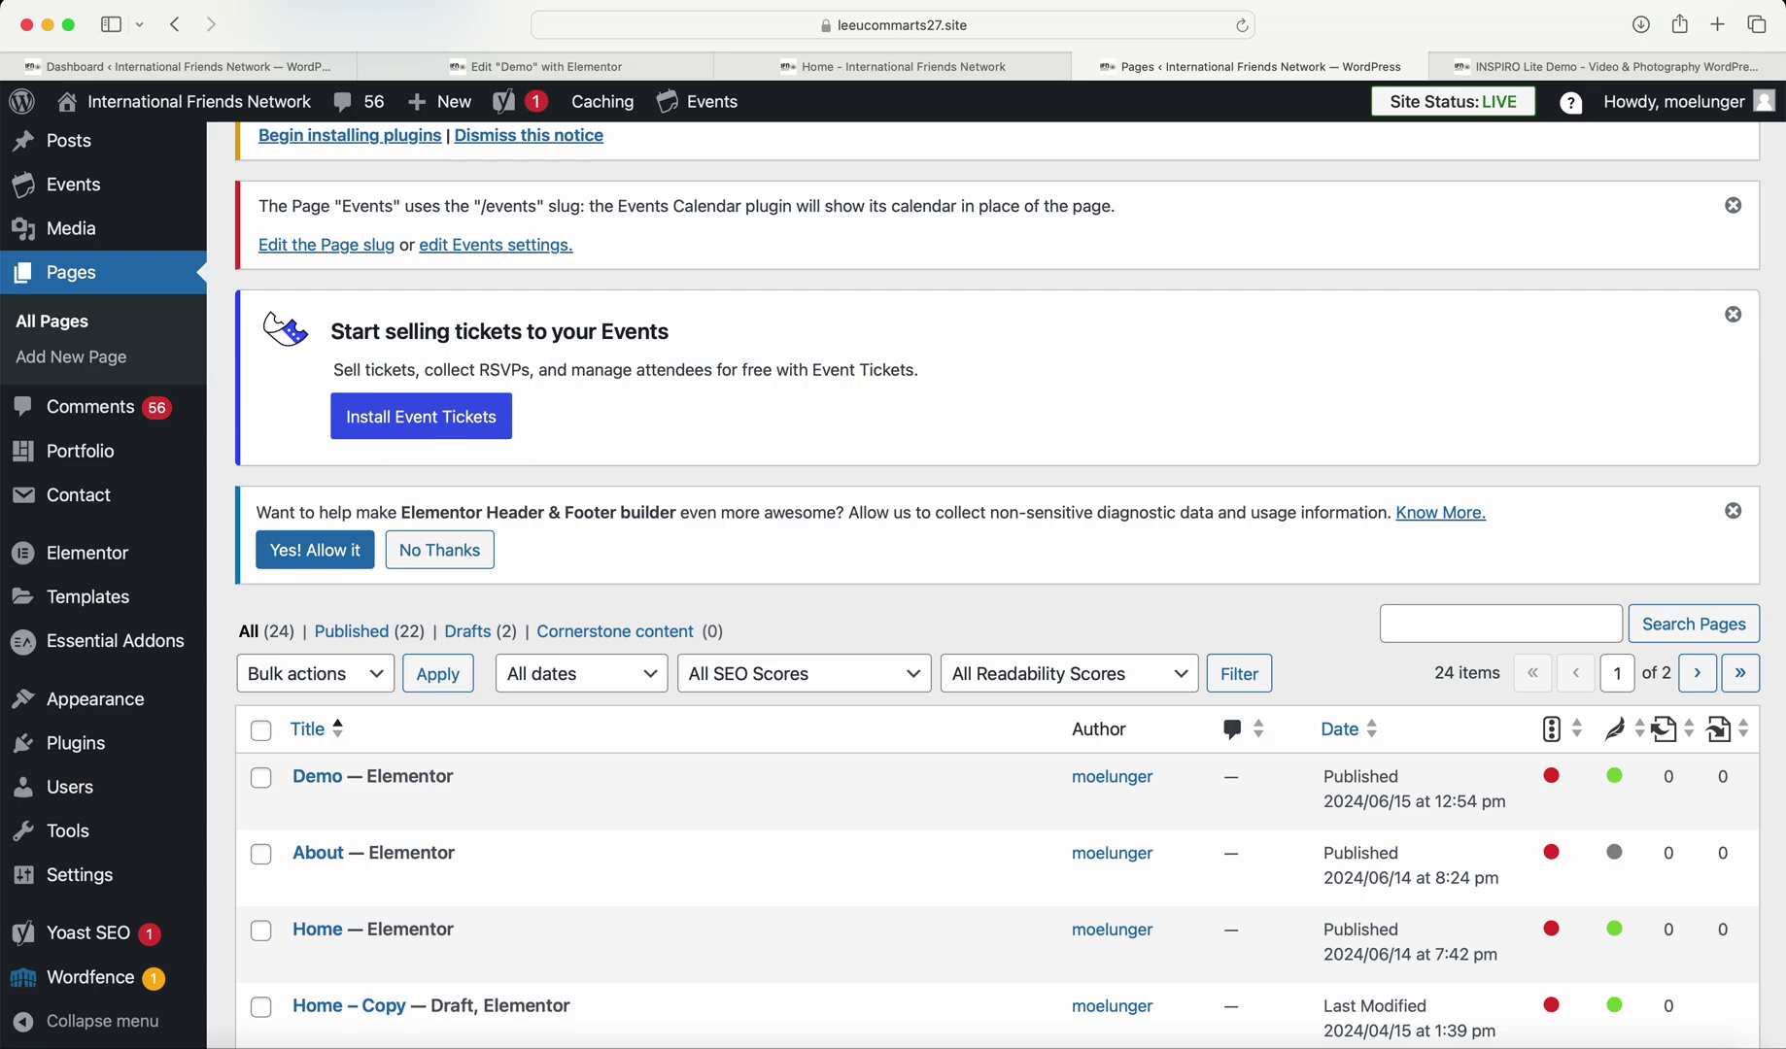
click(918, 69)
click(1193, 65)
click(175, 24)
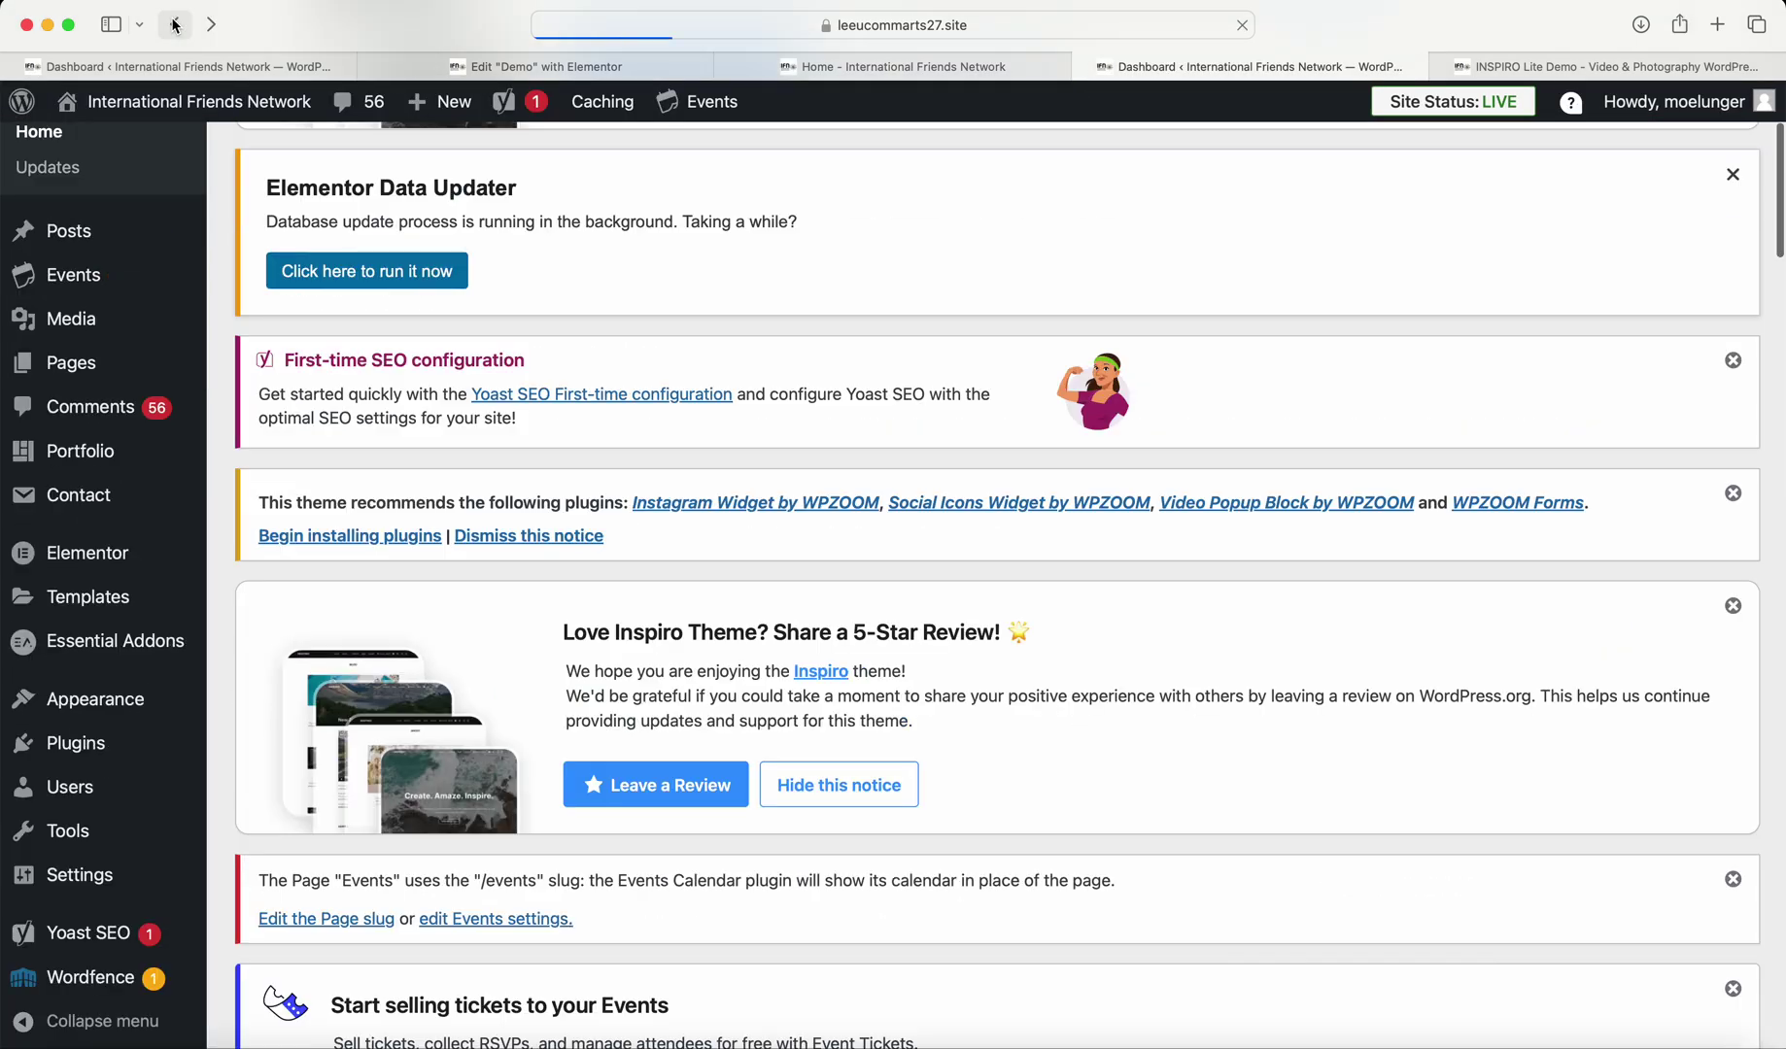
click(175, 24)
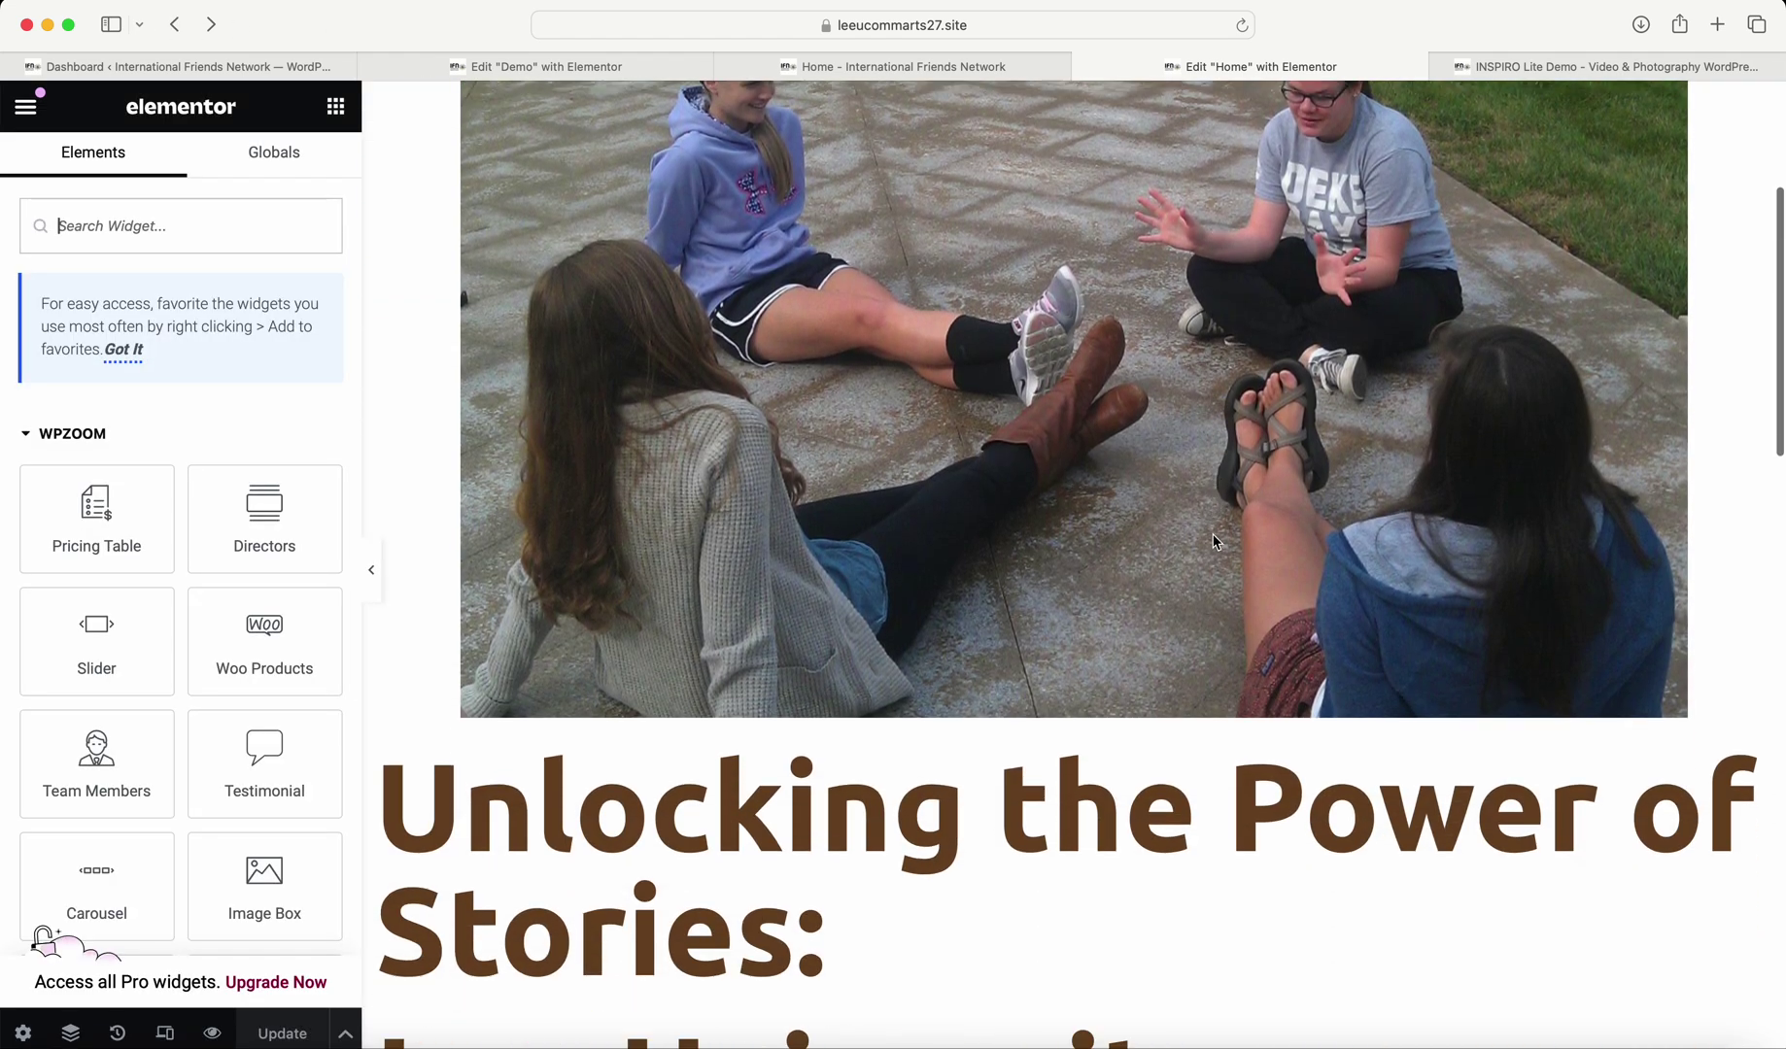
Examine the award group photo beside the Communication Arts paragraph in the editor and in a preview of the Home page.
scroll(1213, 541, down, 5)
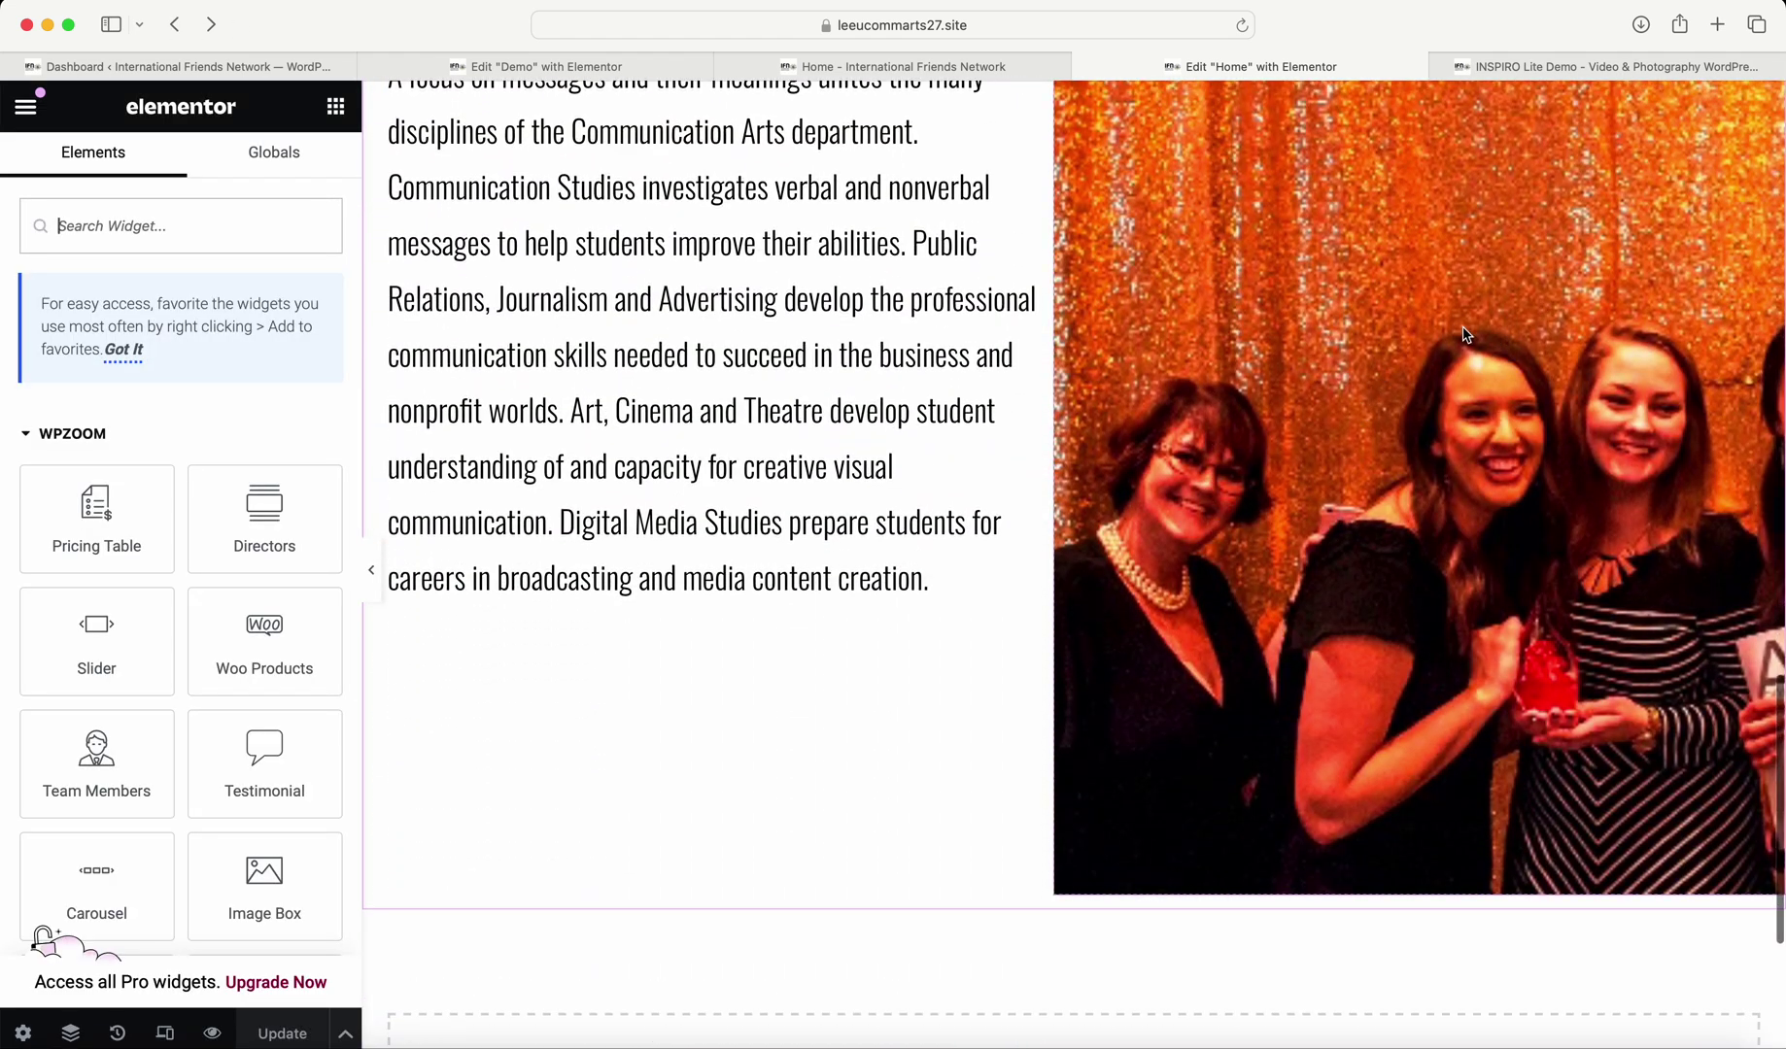
scroll(1431, 348, up, 2)
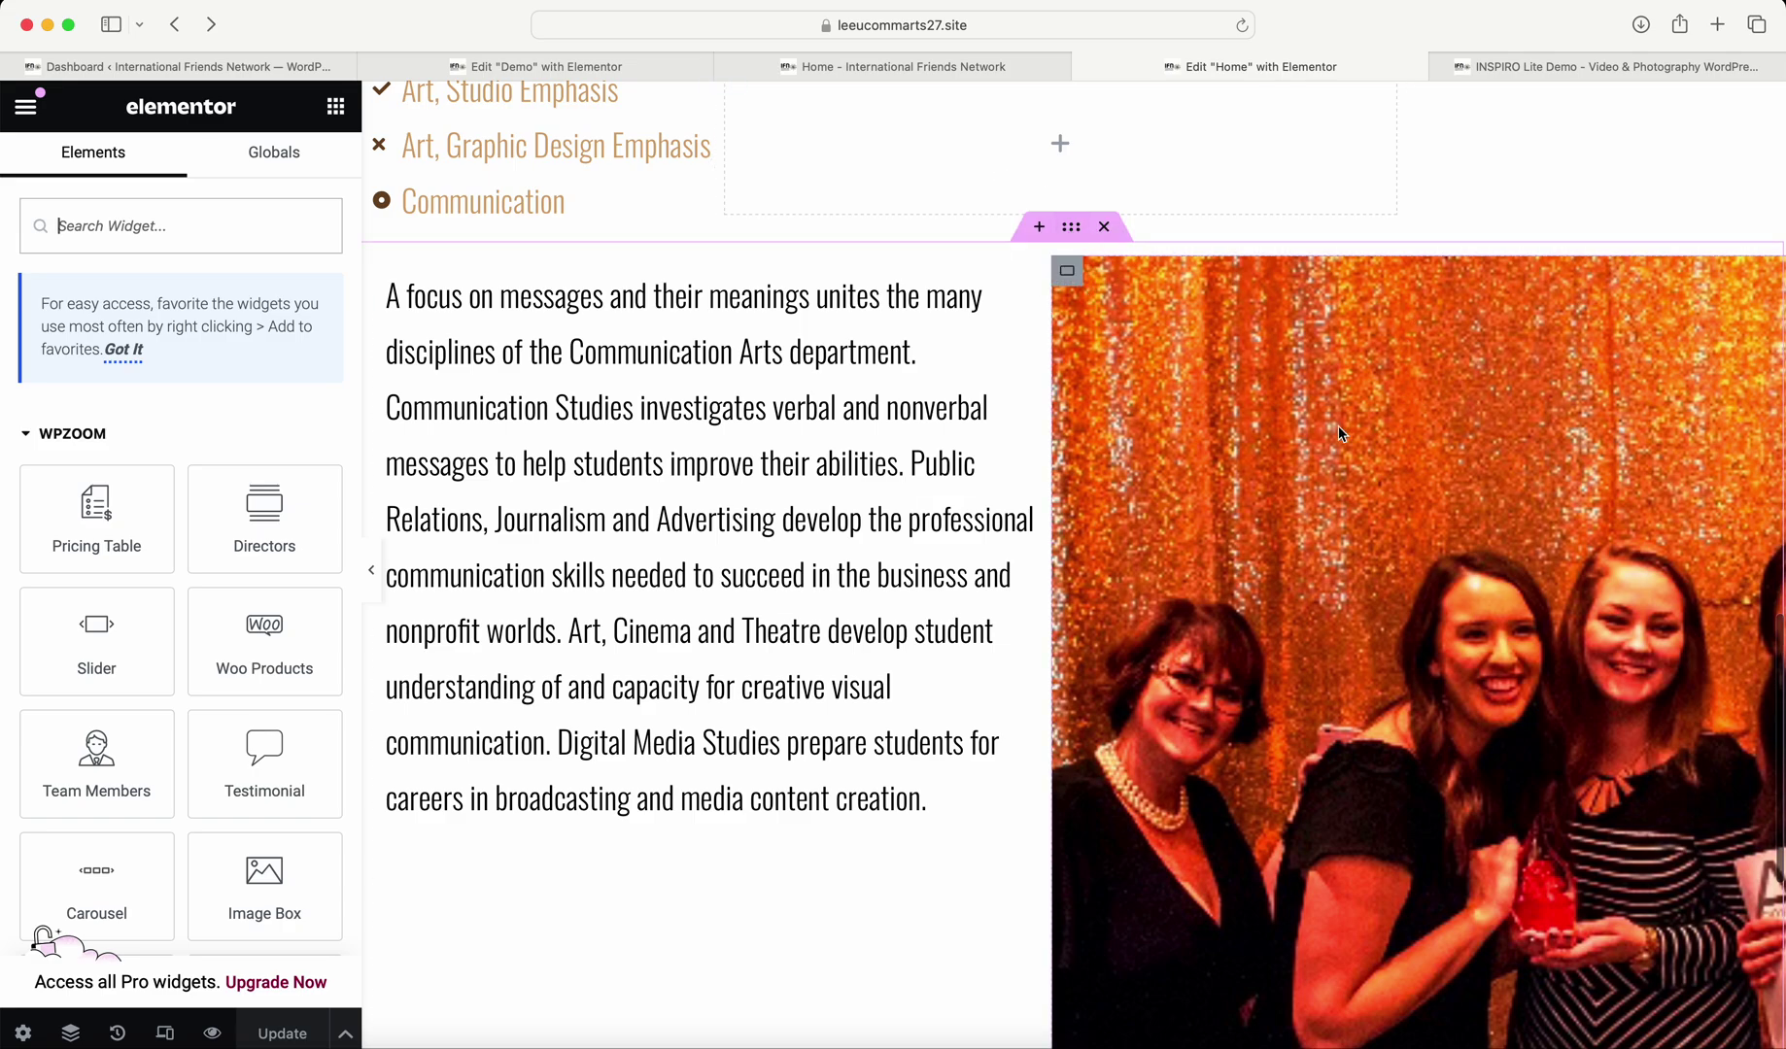
scroll(1286, 400, right, 10)
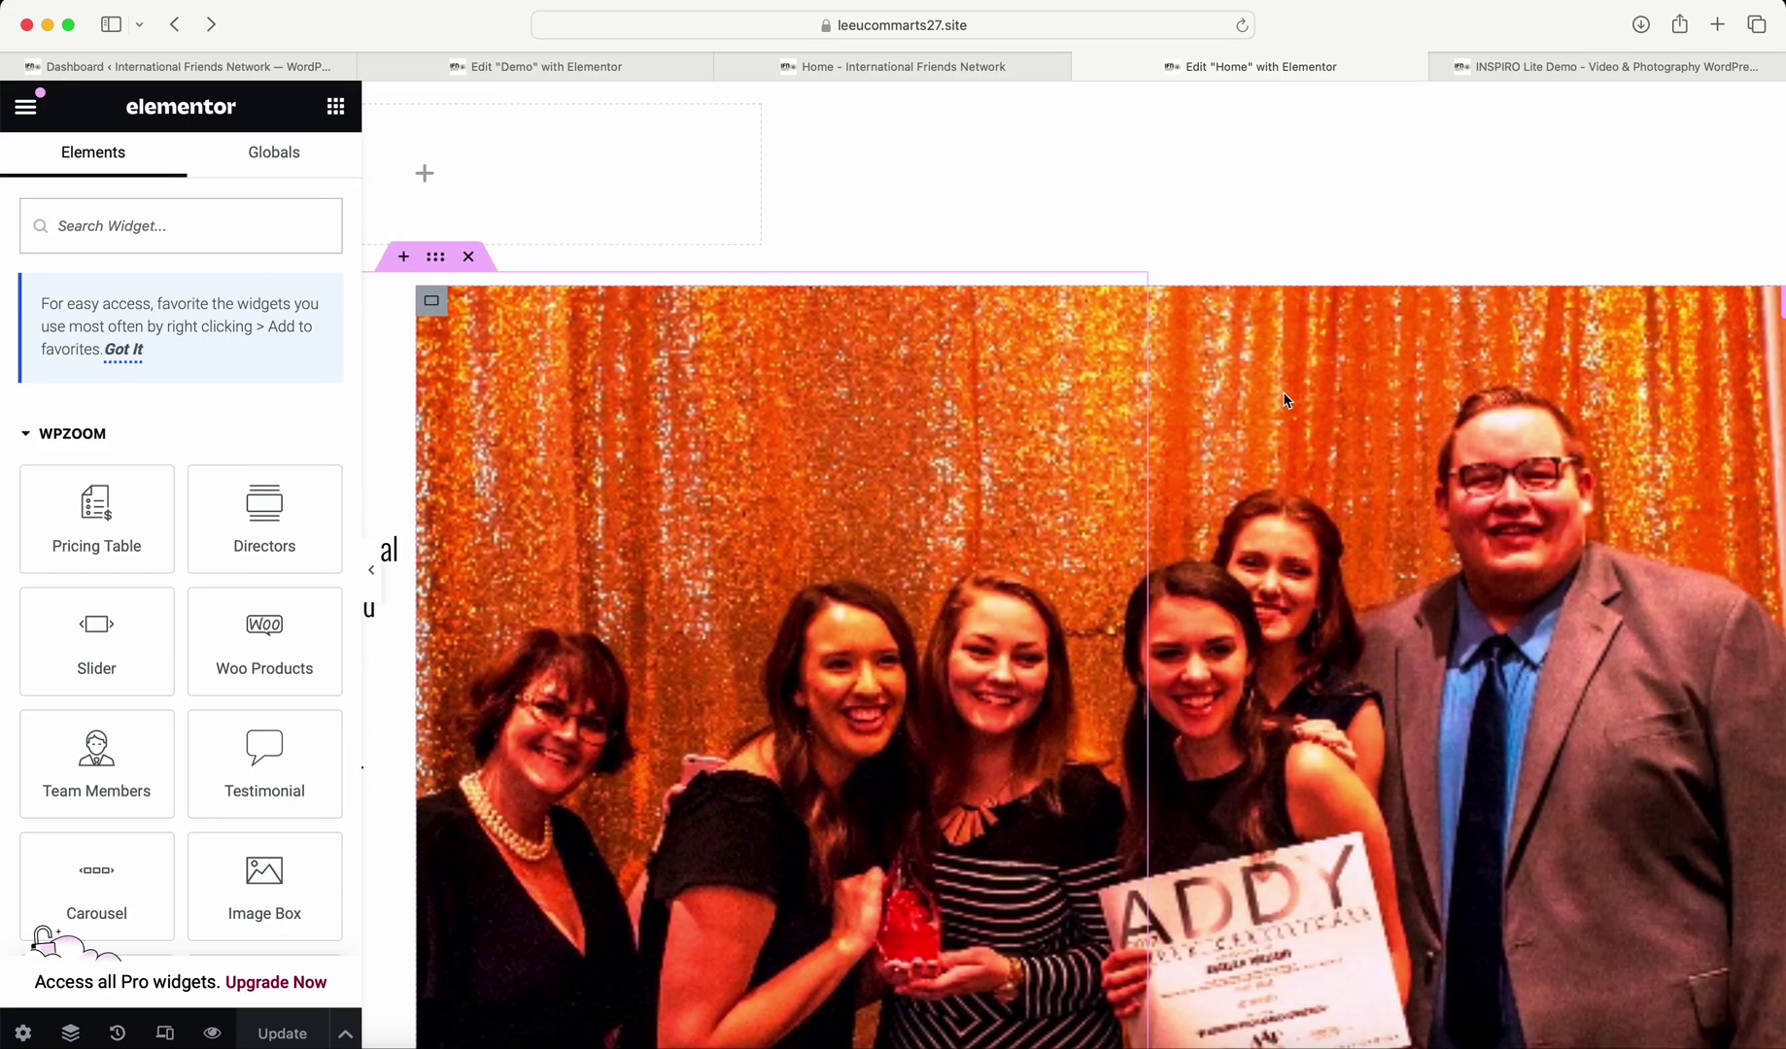
scroll(1285, 400, left, 5)
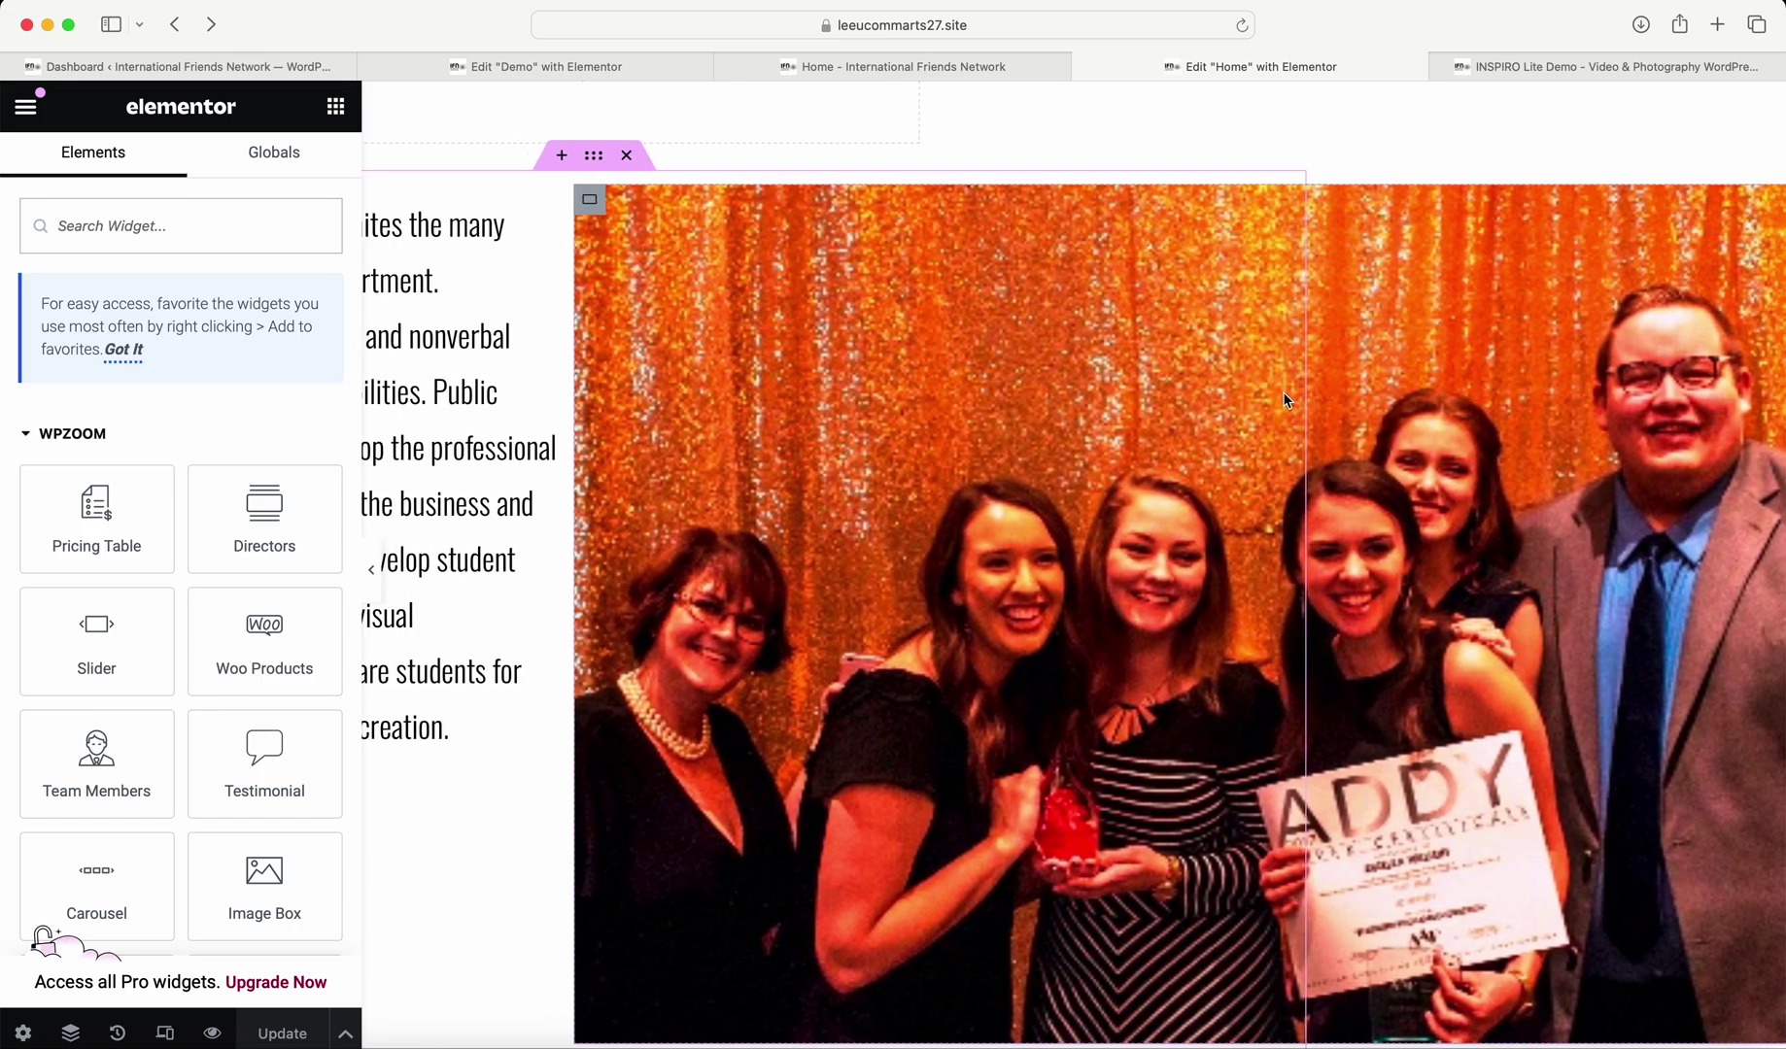
scroll(1283, 394, down, 1)
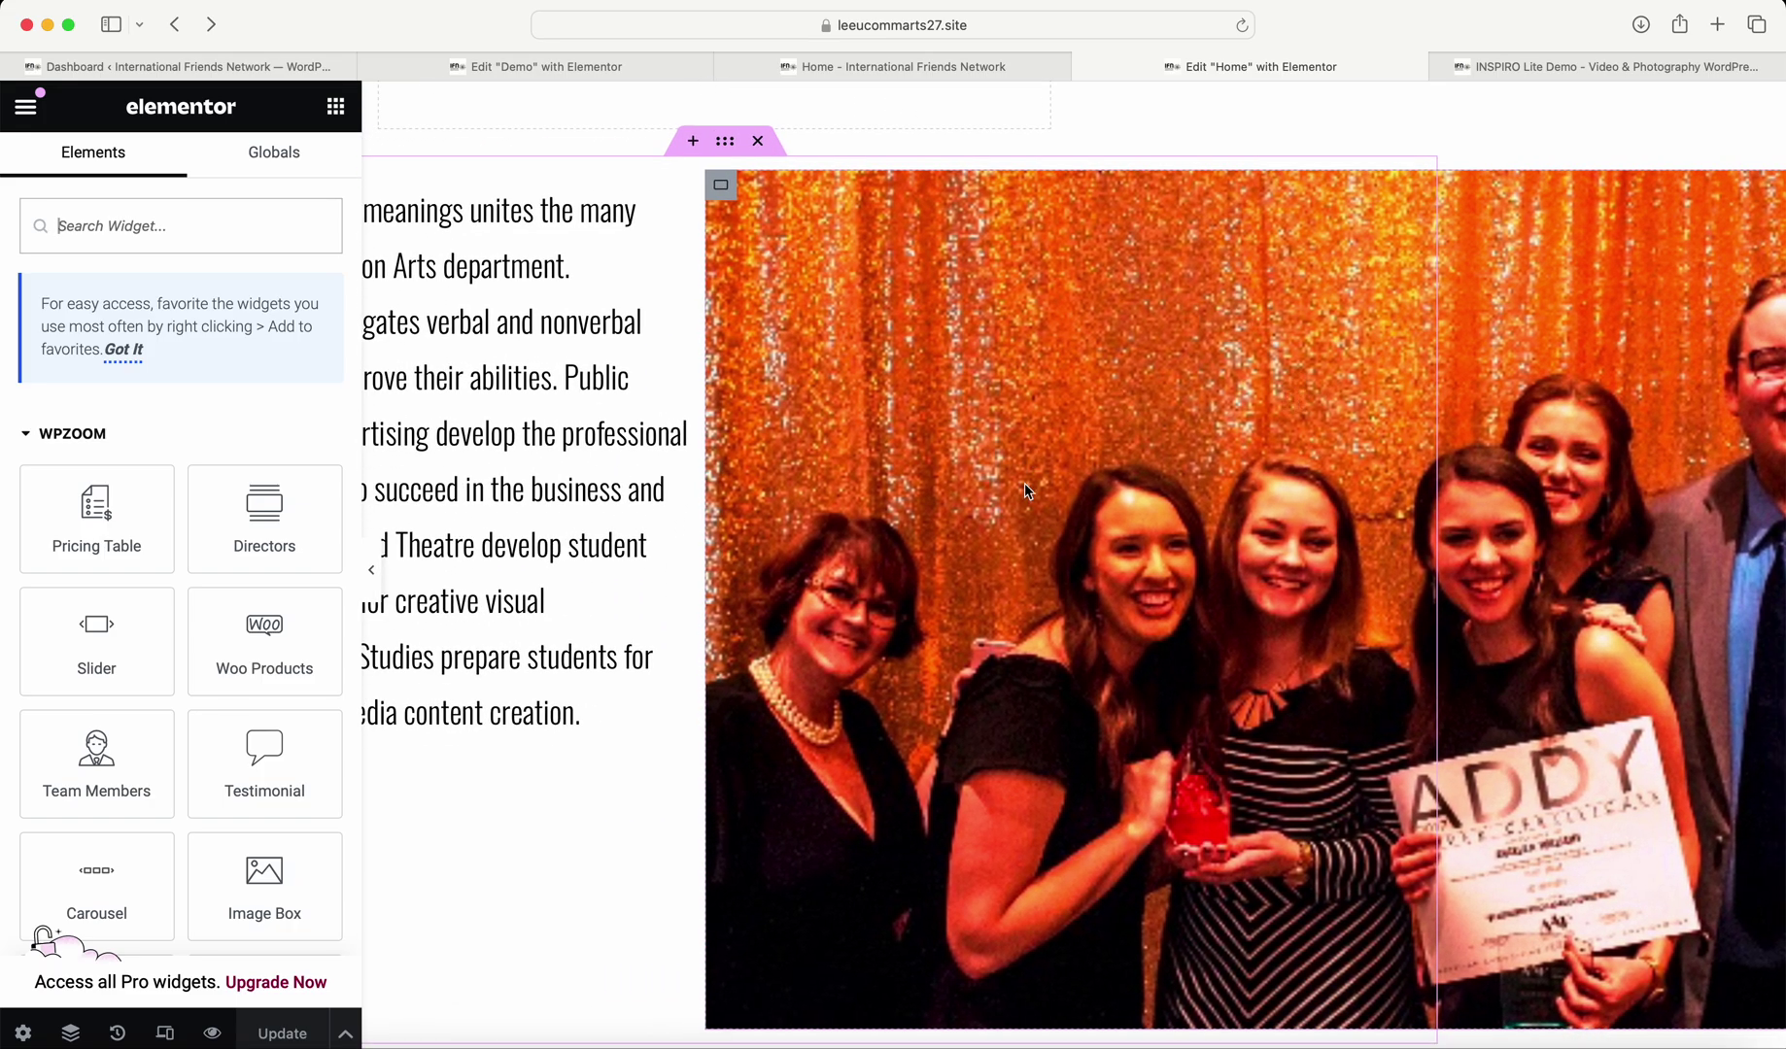
right_click(216, 1036)
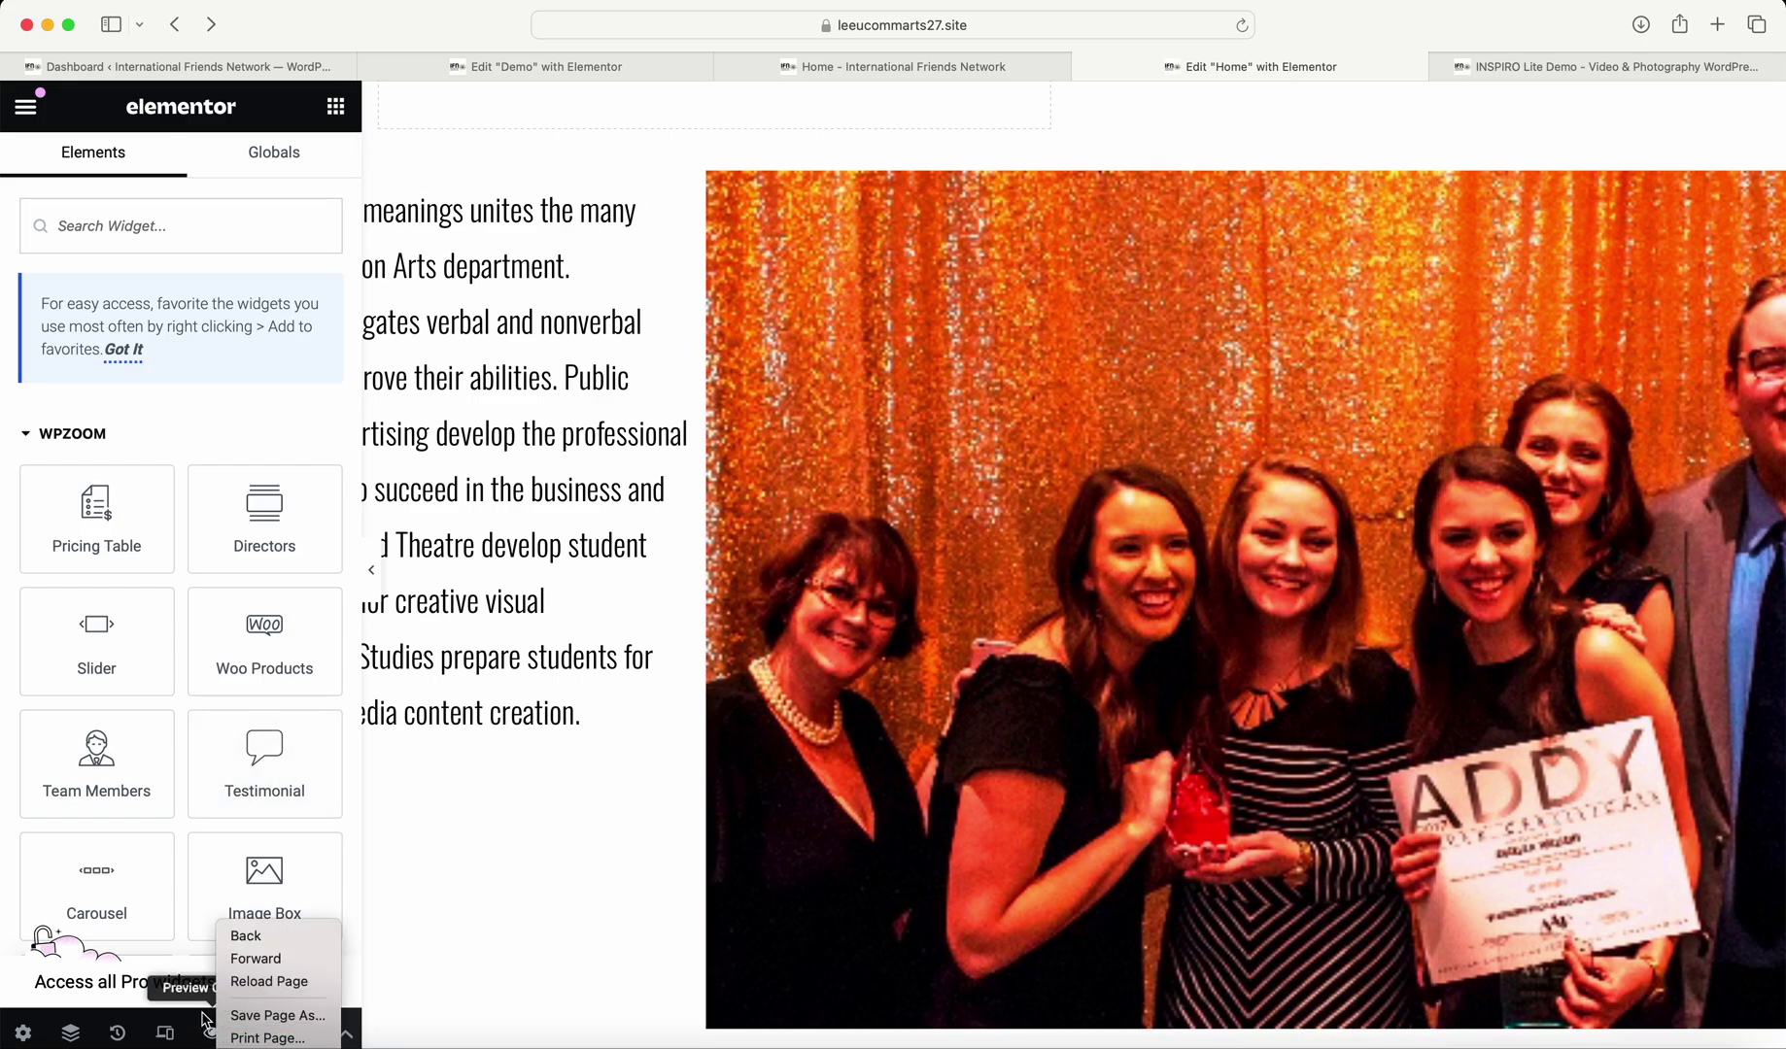
click(193, 1038)
click(212, 1034)
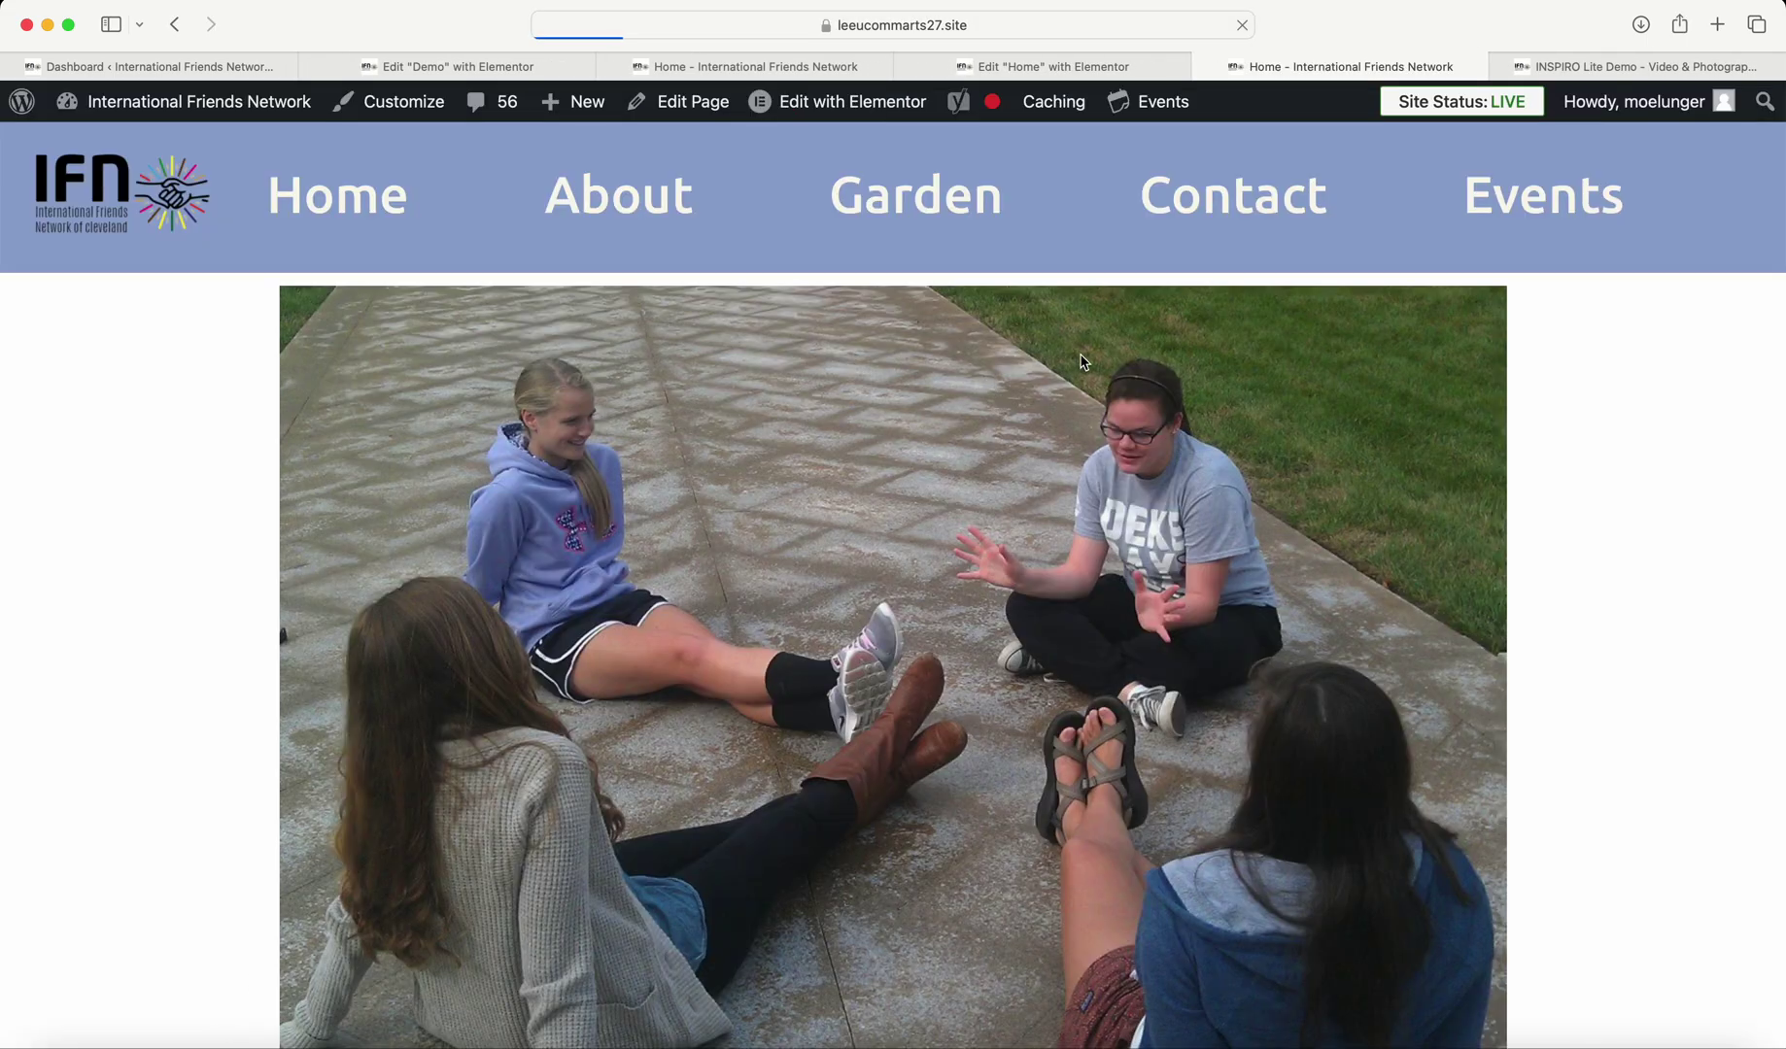
scroll(939, 774, down, 10)
scroll(939, 773, down, 6)
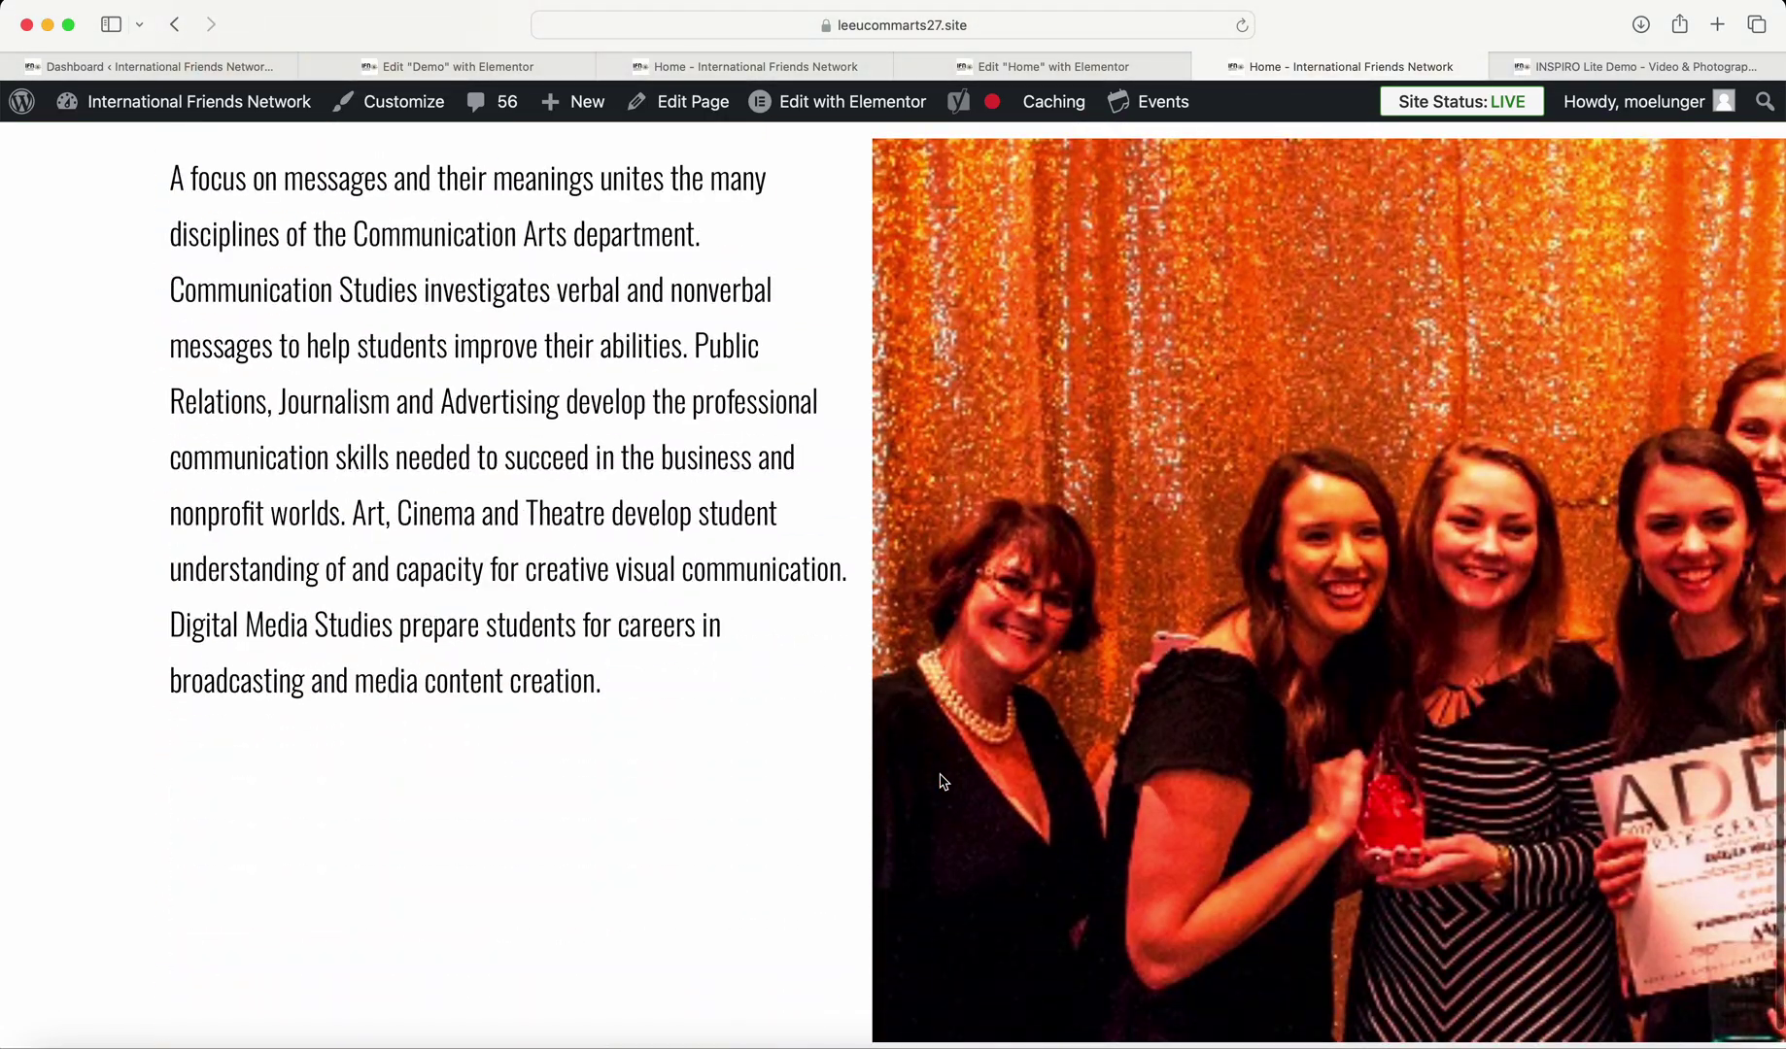
scroll(938, 773, up, 5)
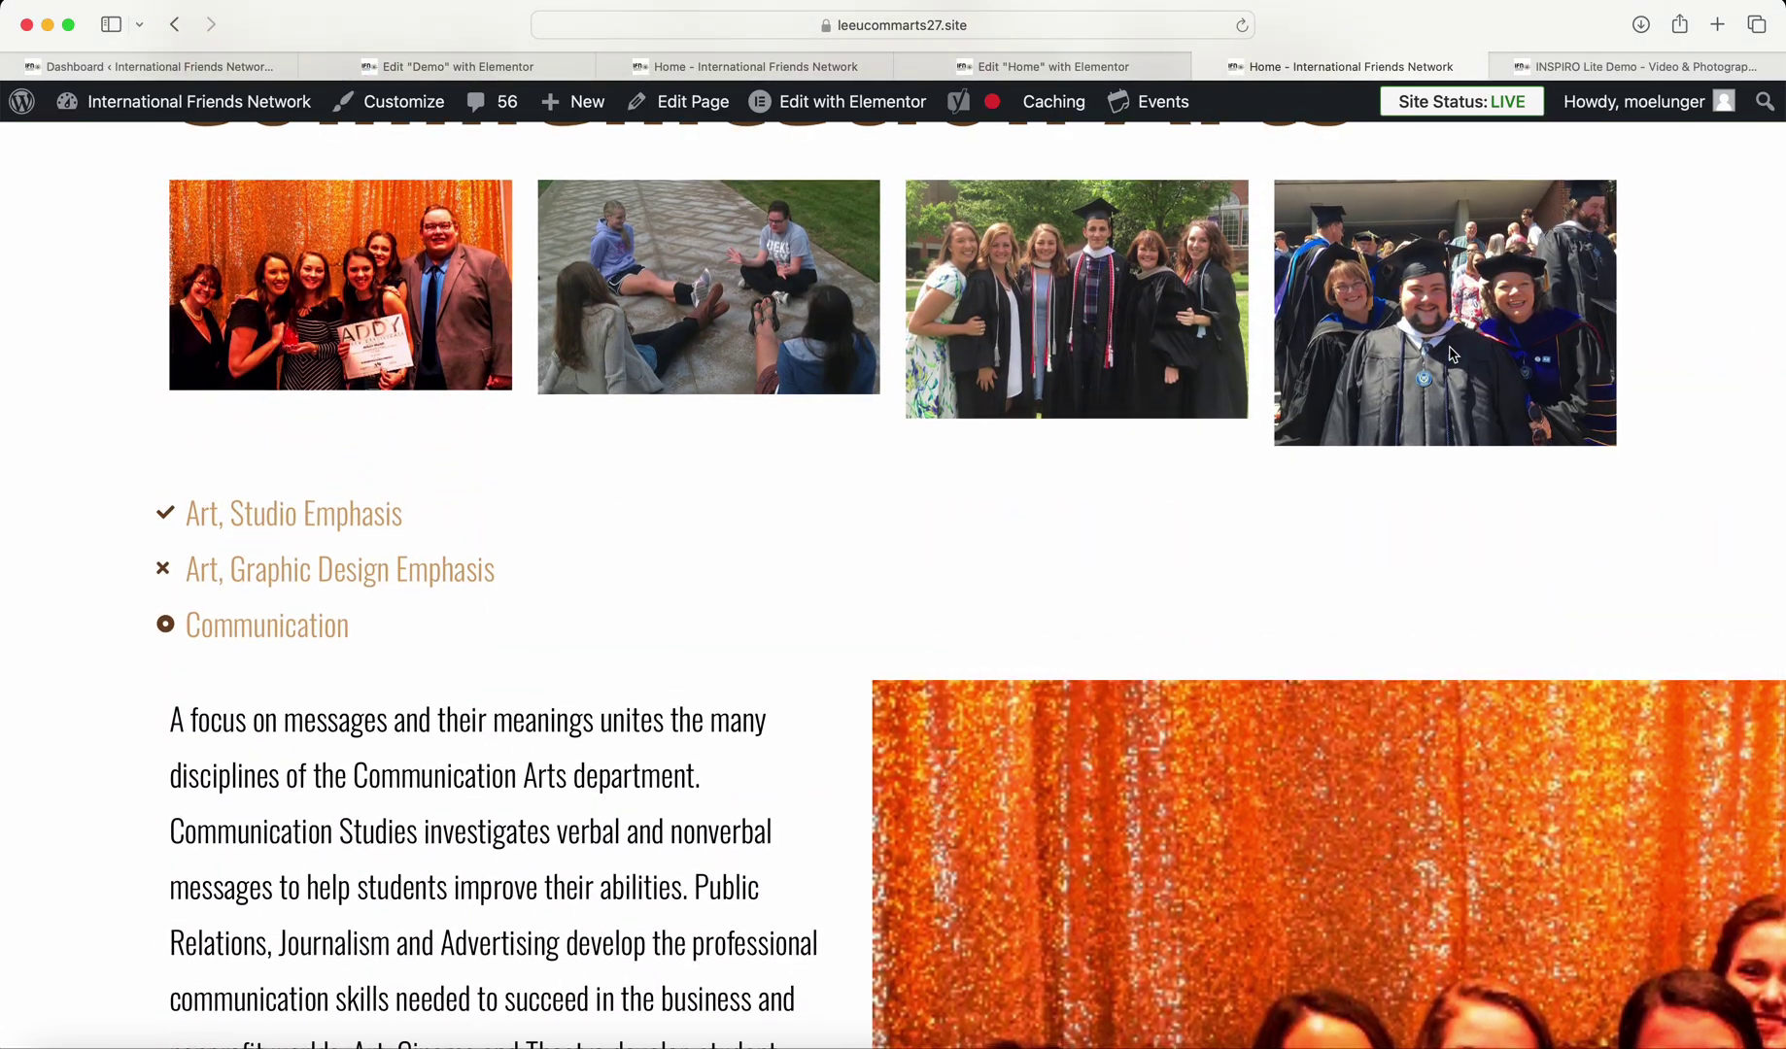
Return to the Home page's editor and delete the award group photo and its emptied container beside the Communication Arts paragraph.
click(1049, 64)
scroll(1004, 731, up, 4)
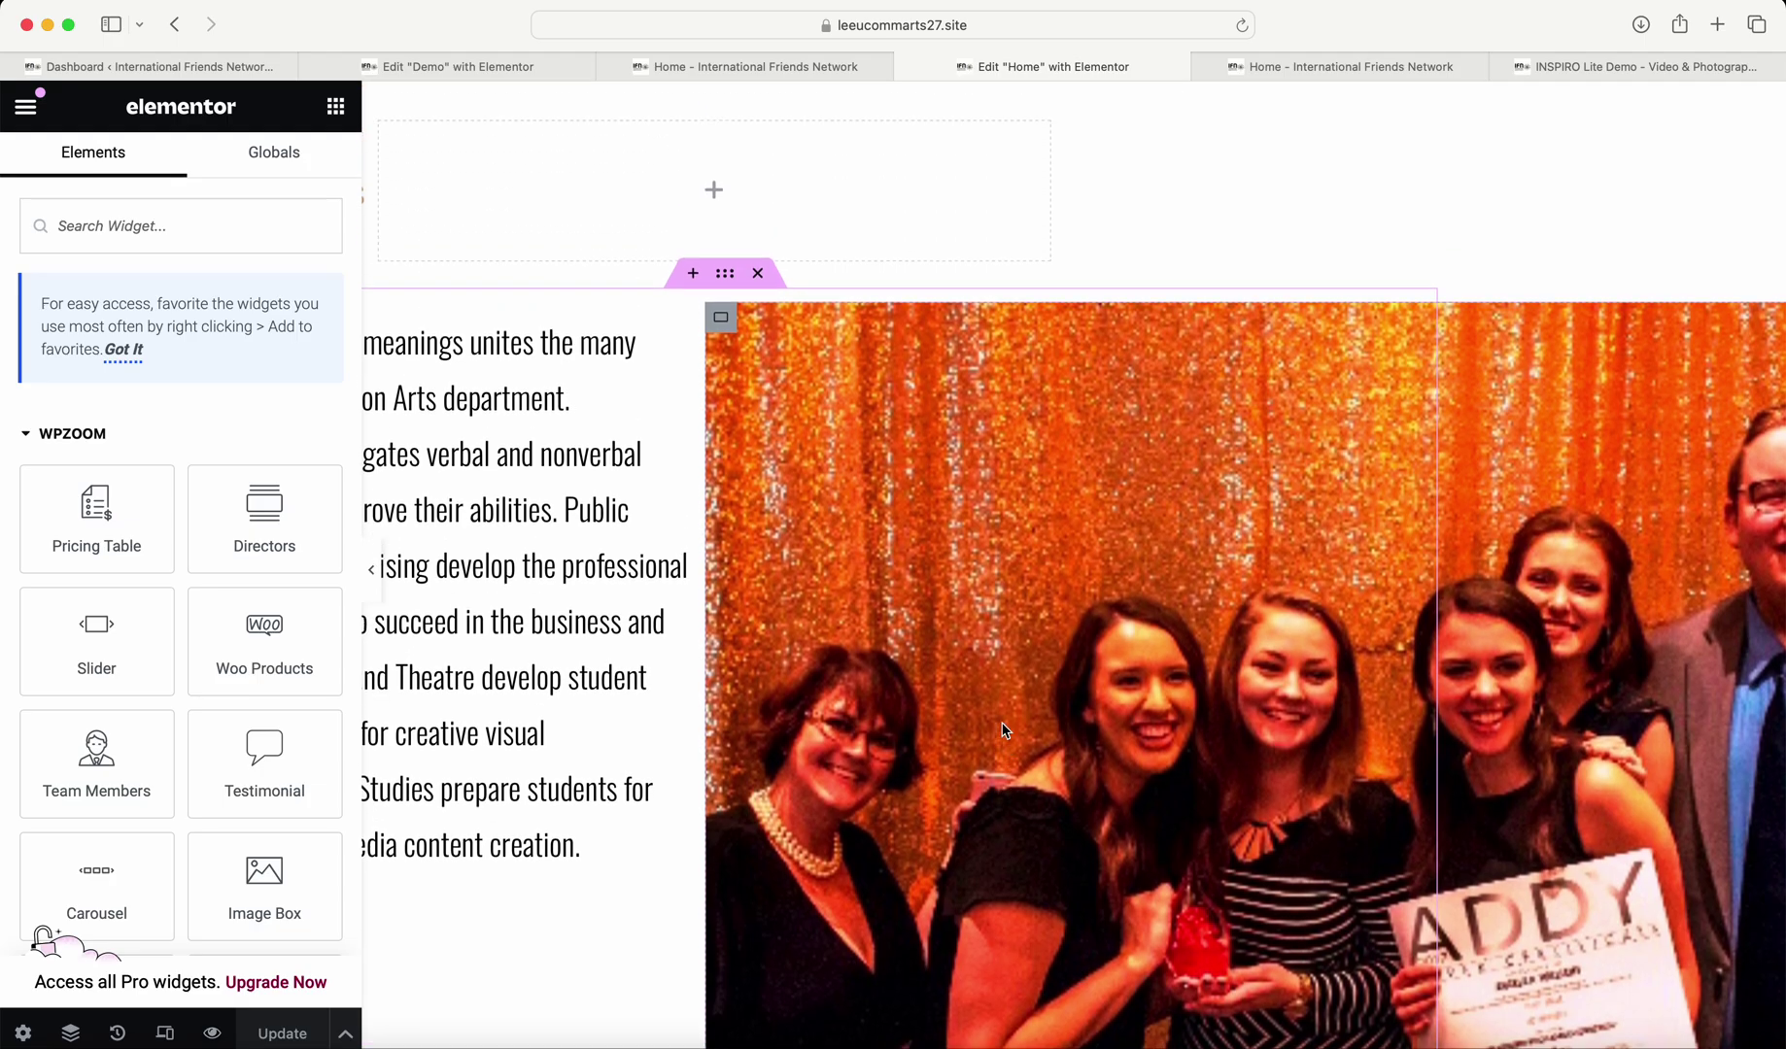
scroll(1002, 724, up, 1)
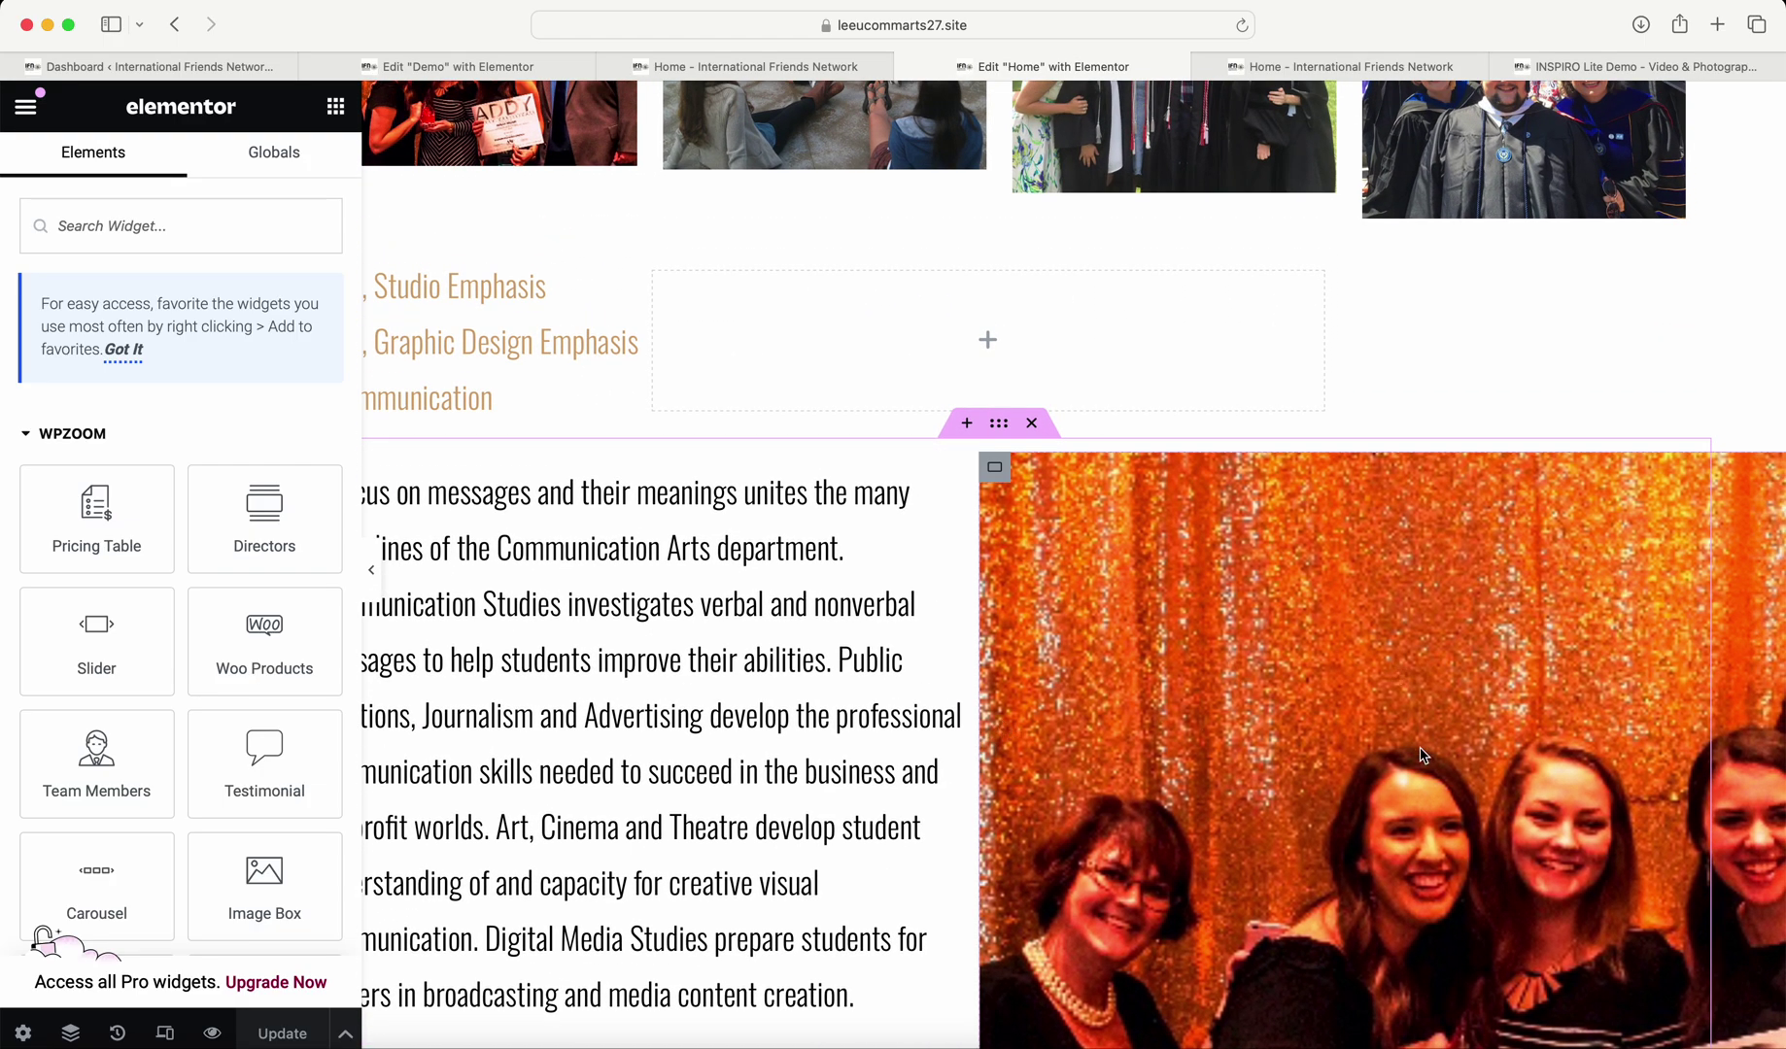
scroll(1190, 662, down, 3)
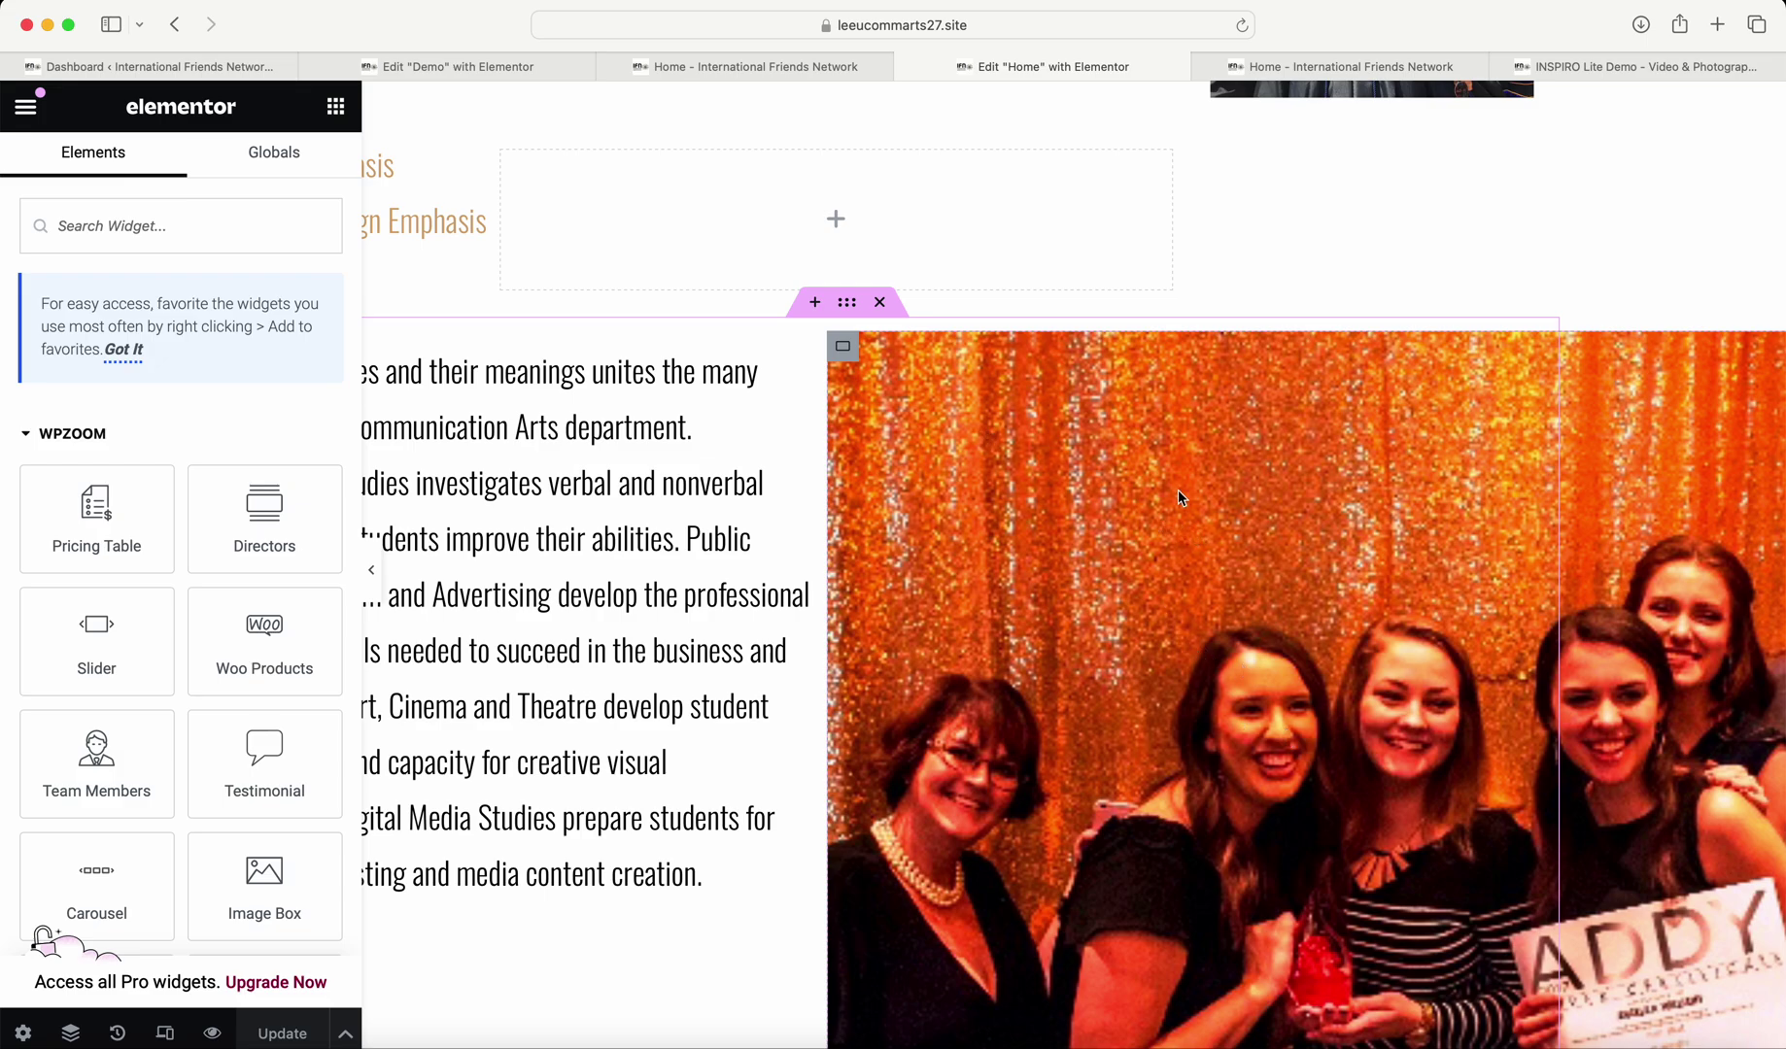
right_click(1087, 444)
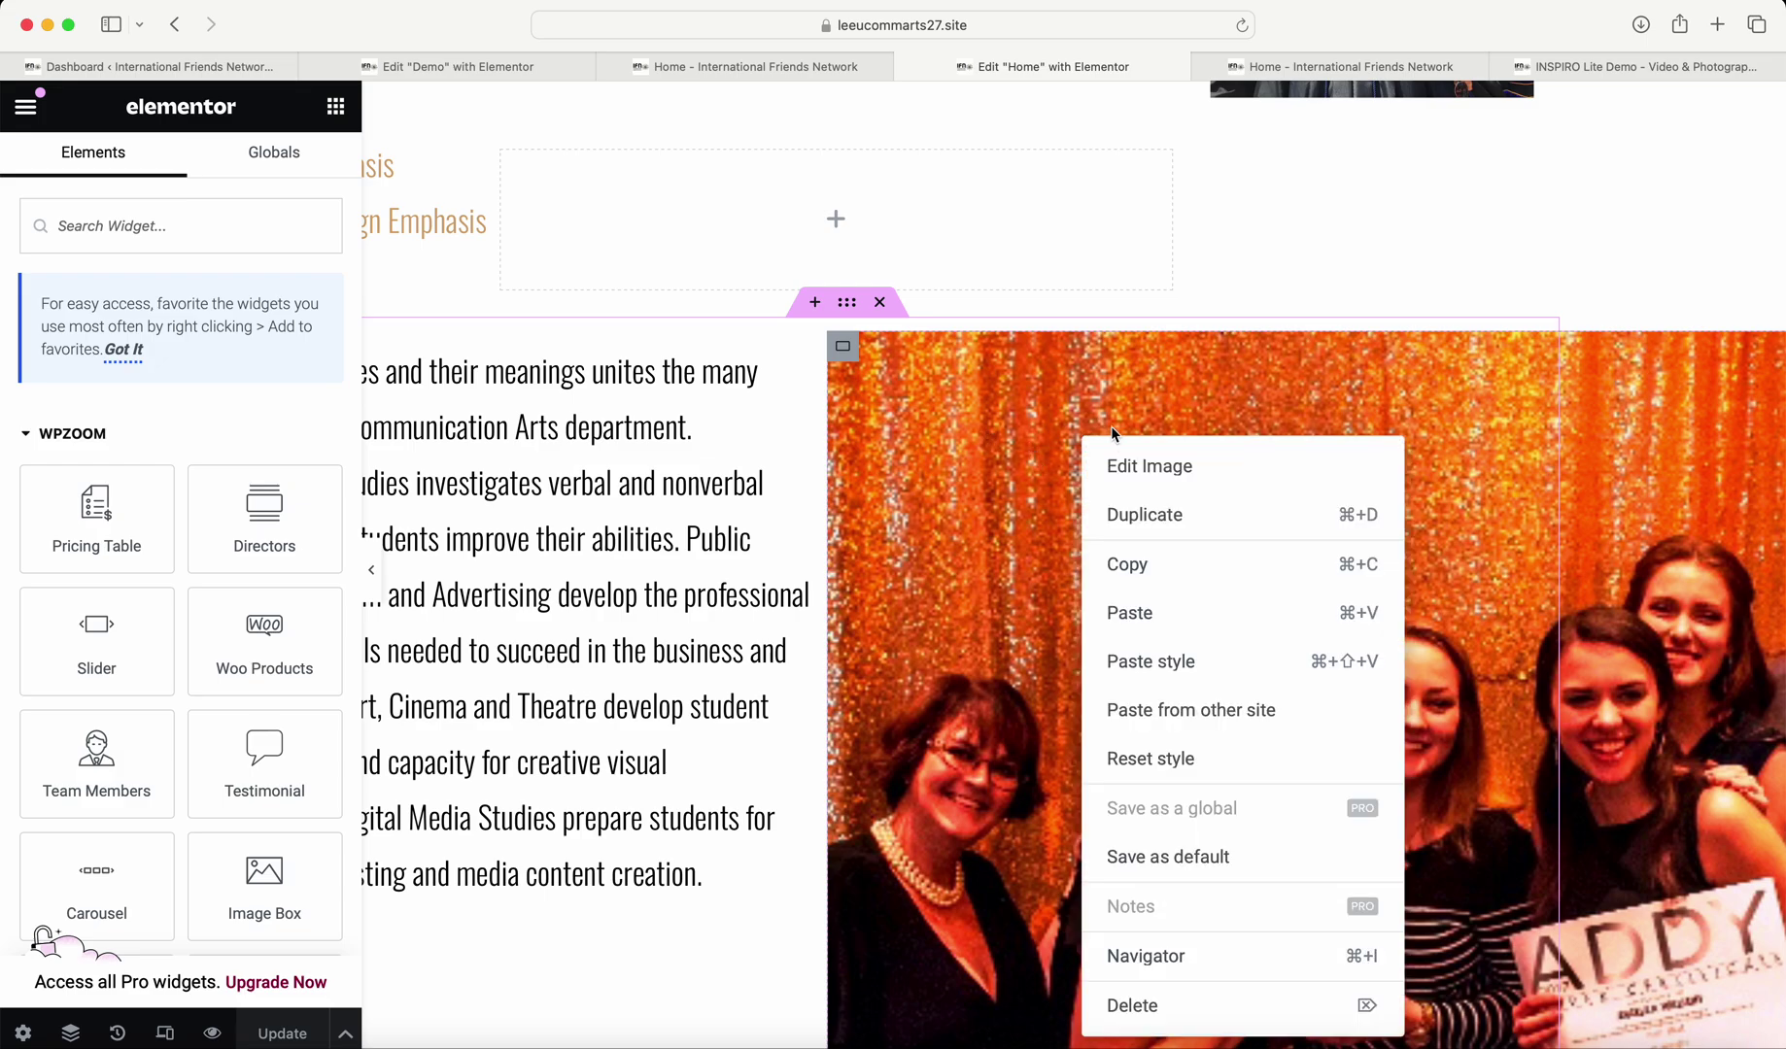
click(1132, 1006)
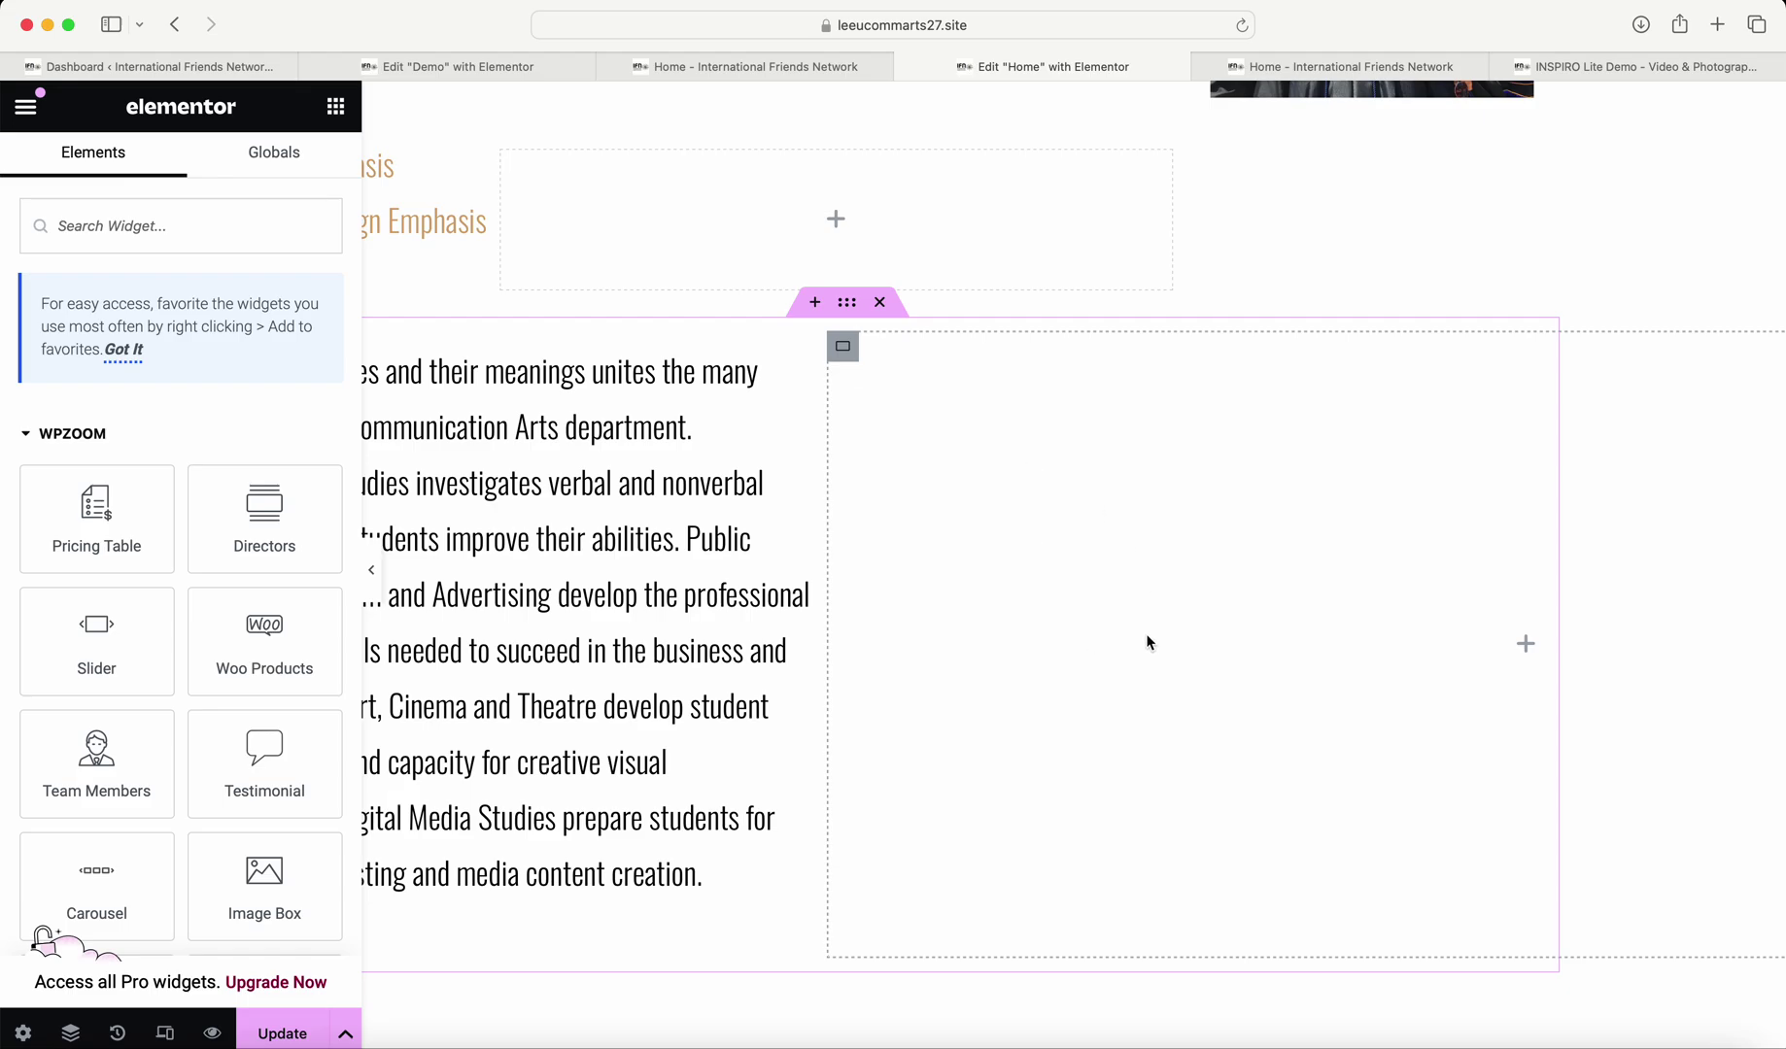
right_click(1085, 464)
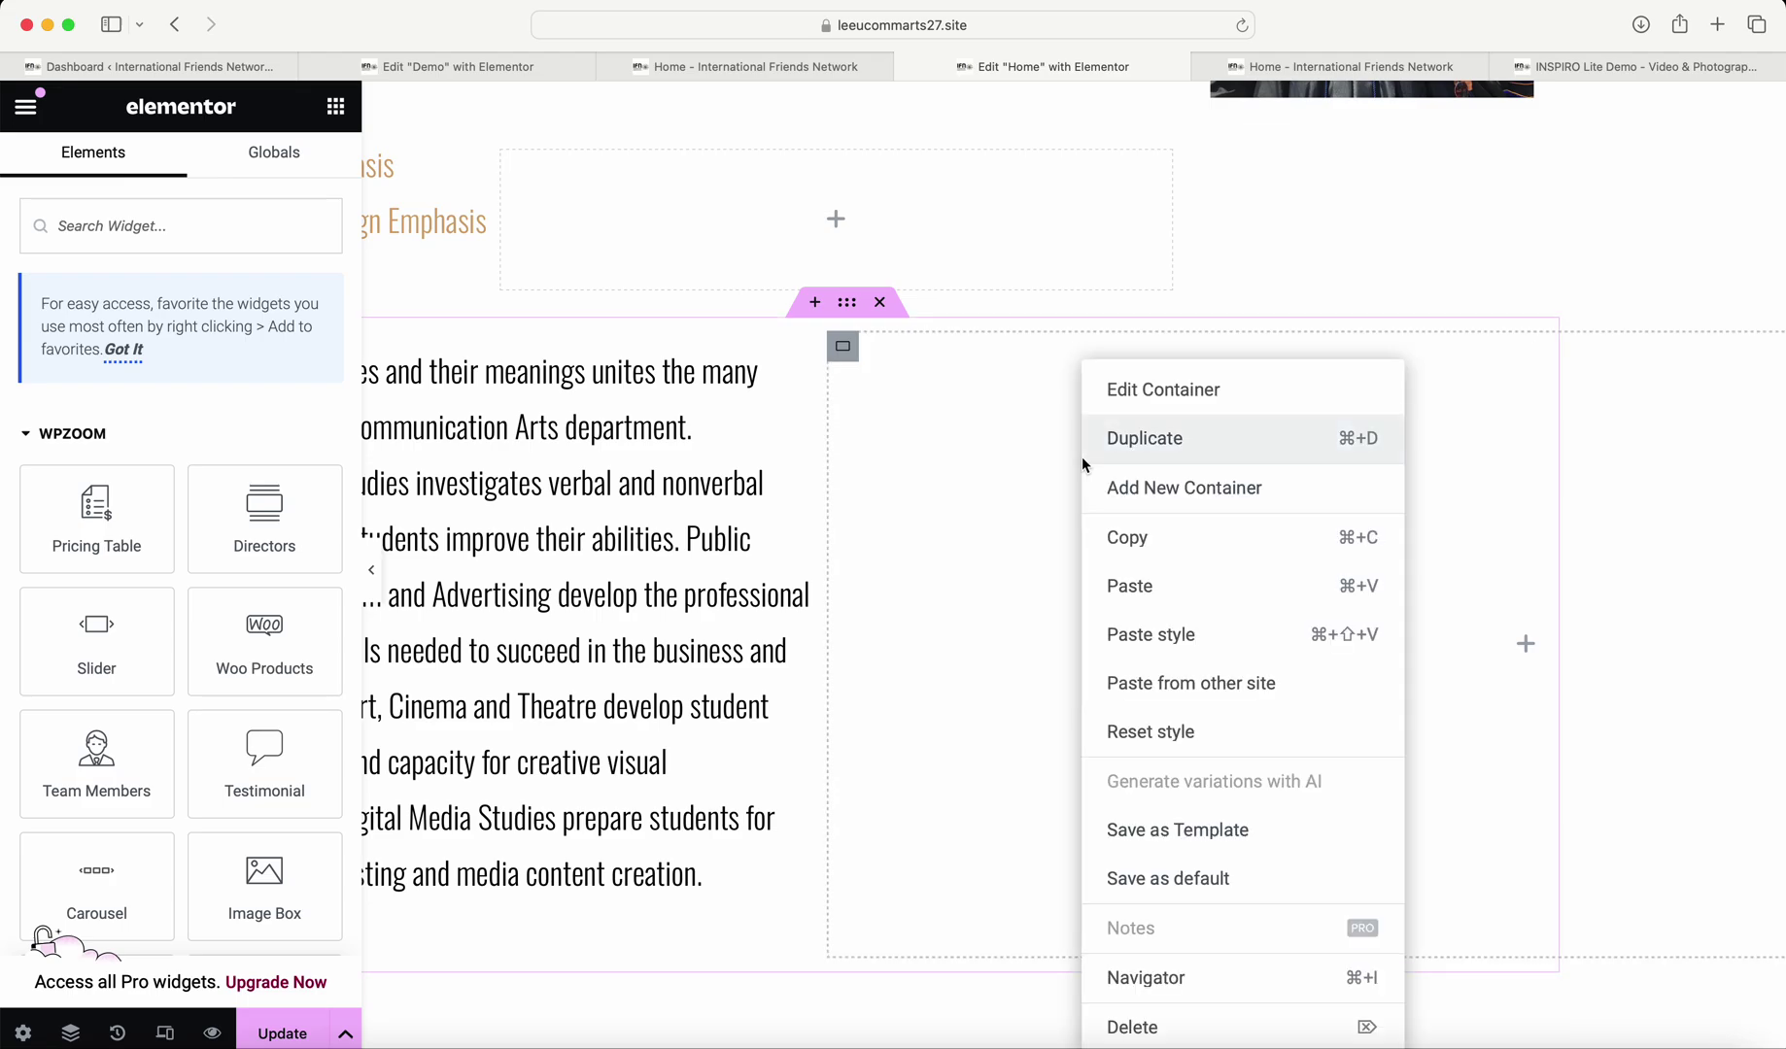
click(1139, 1028)
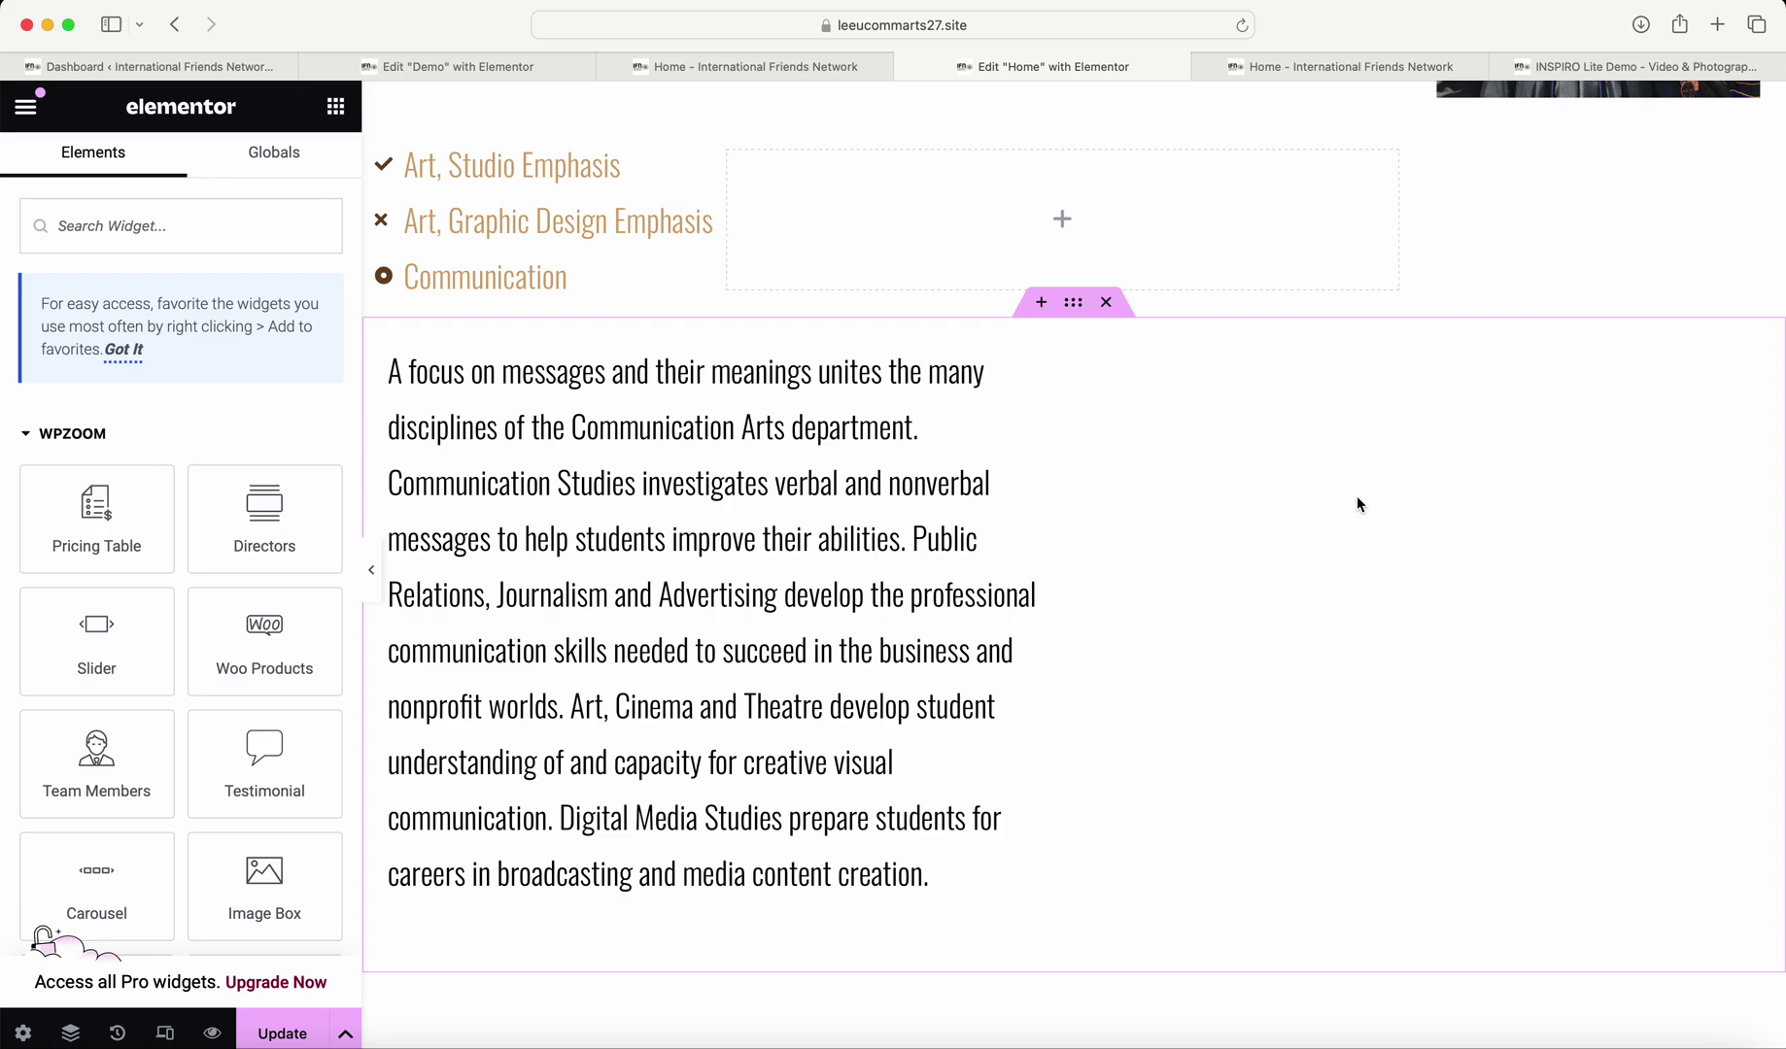
Look over the Communication Arts text section, the previewed Home page and the area for adding a new section below the text.
scroll(1357, 504, down, 1)
scroll(1357, 495, down, 5)
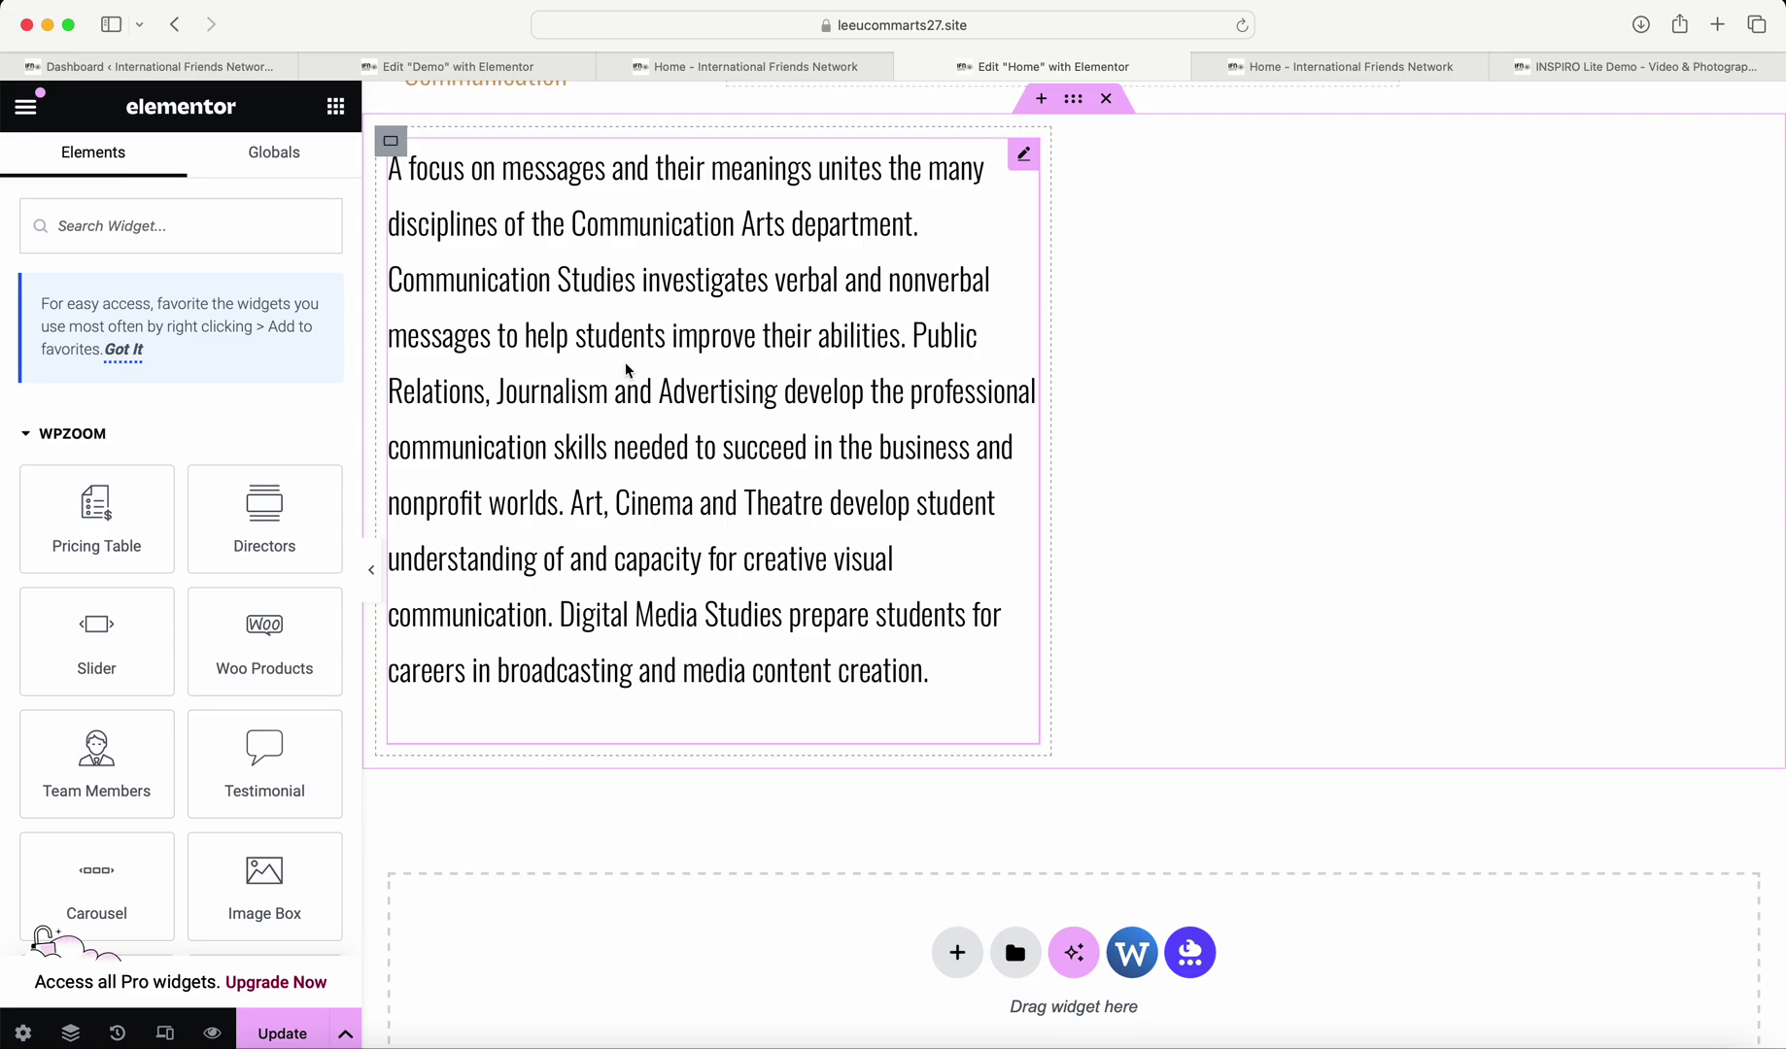
click(1315, 64)
click(1011, 70)
scroll(1039, 311, down, 3)
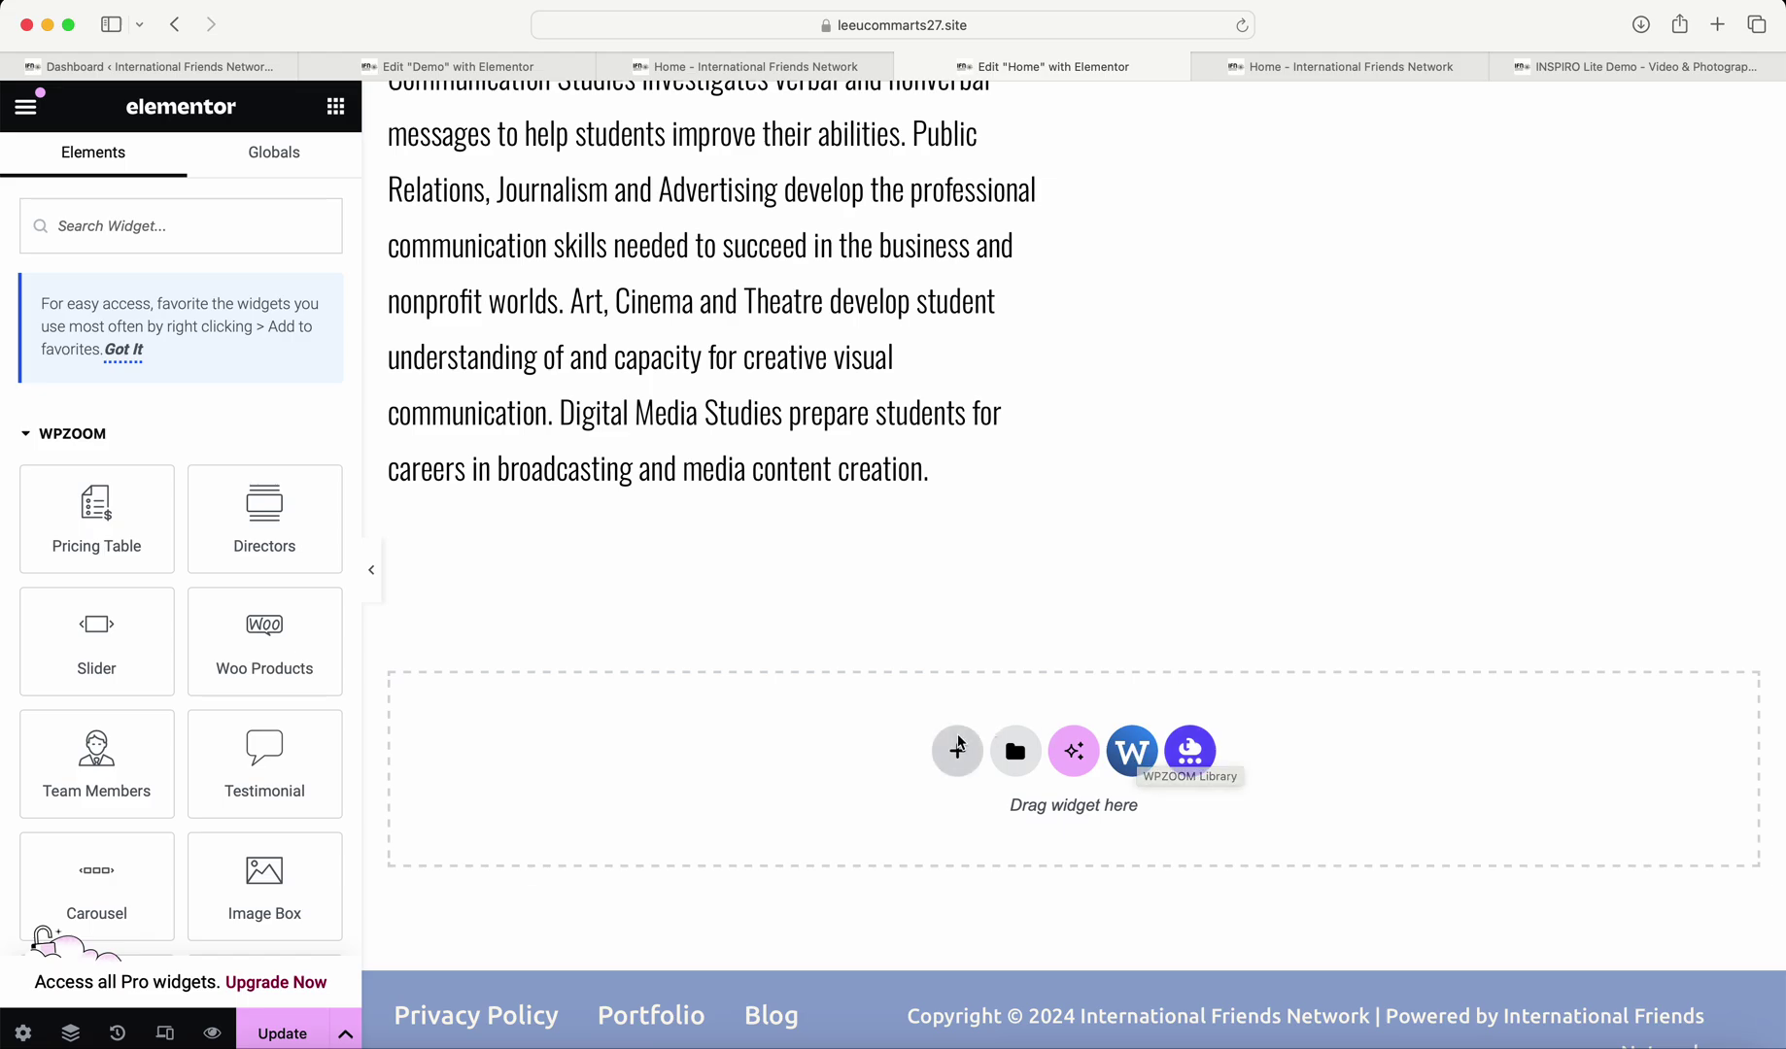
click(1189, 758)
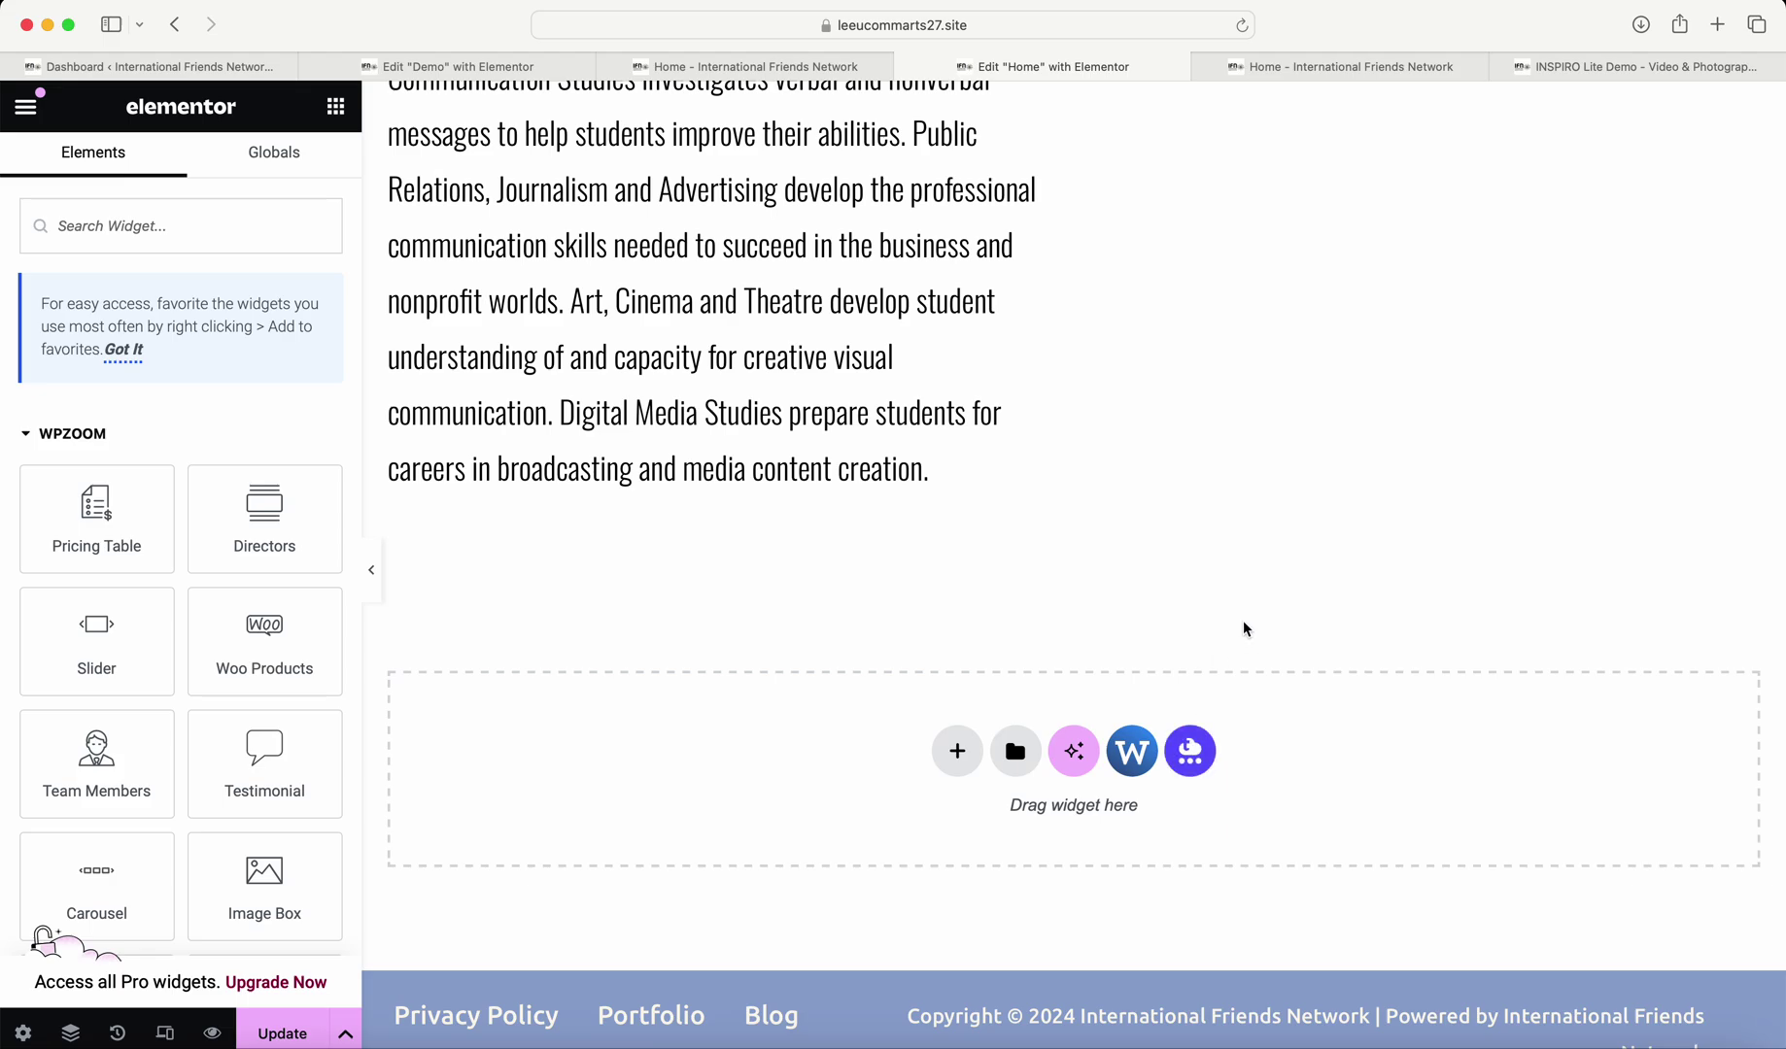
scroll(1248, 625, up, 1)
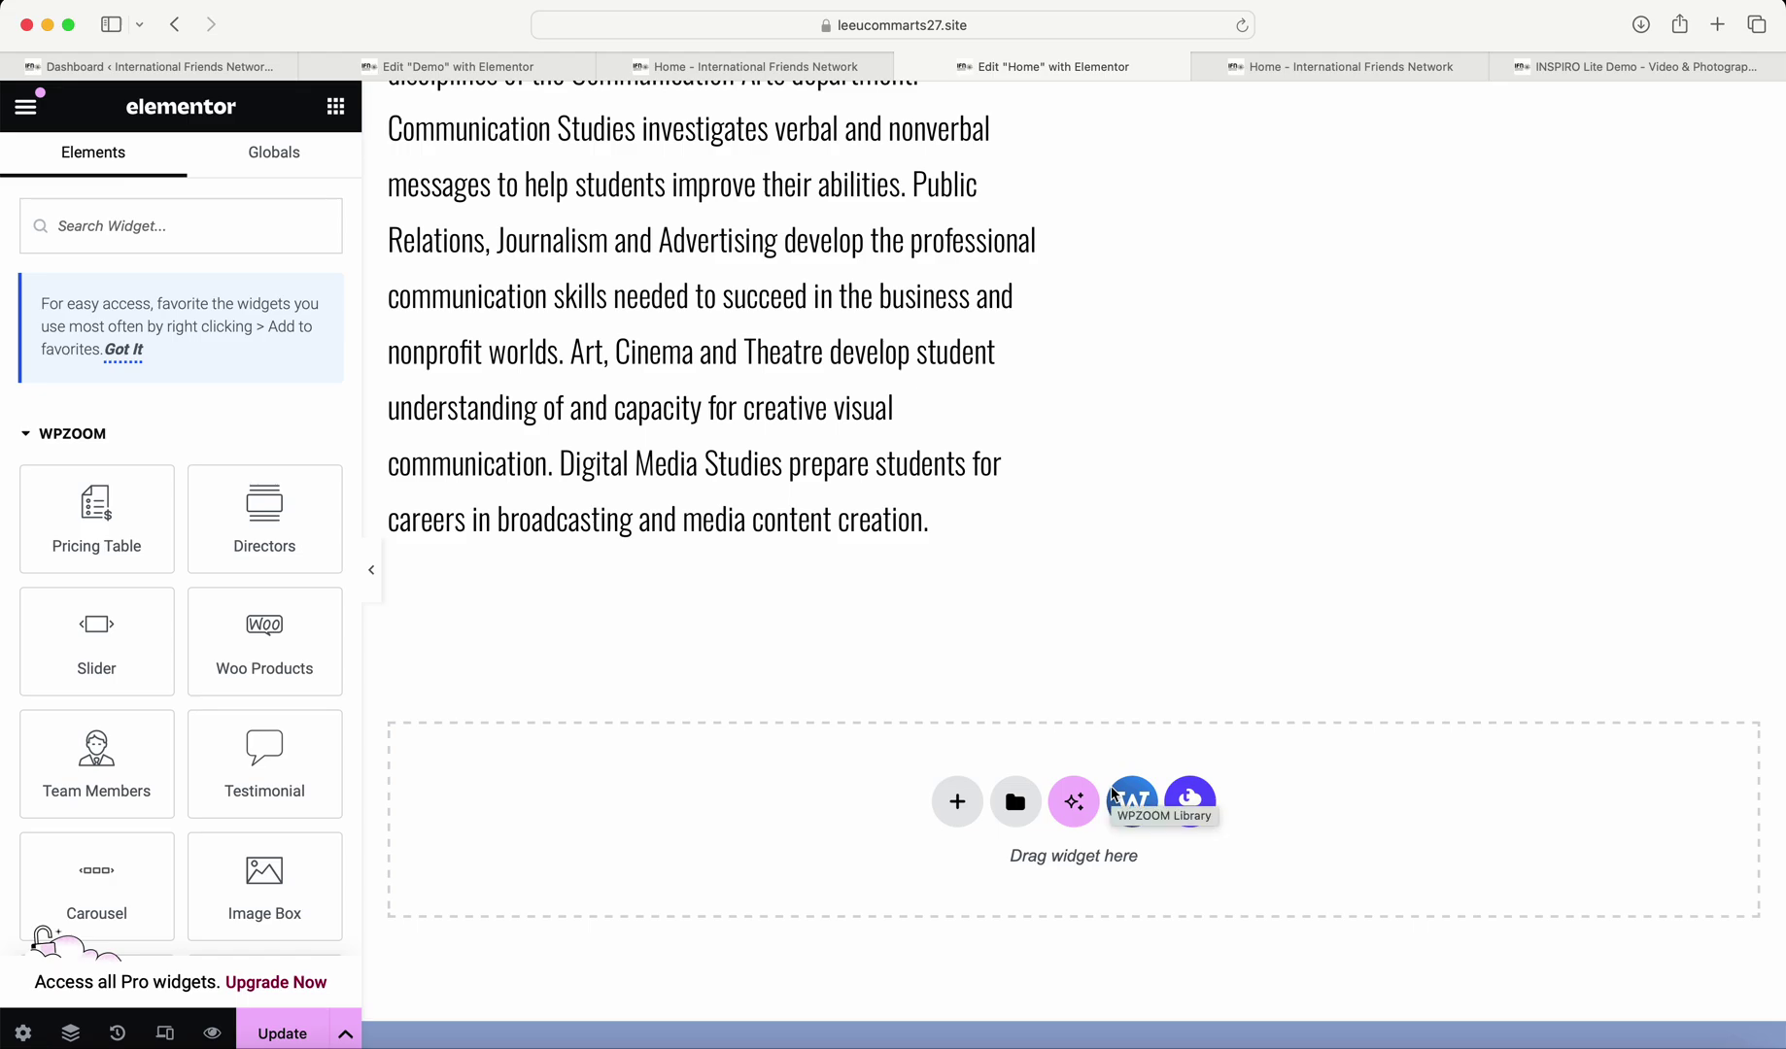
Switch to the PowerPoint slide show and advance to the Expectation 8 slide.
key(super+Tab)
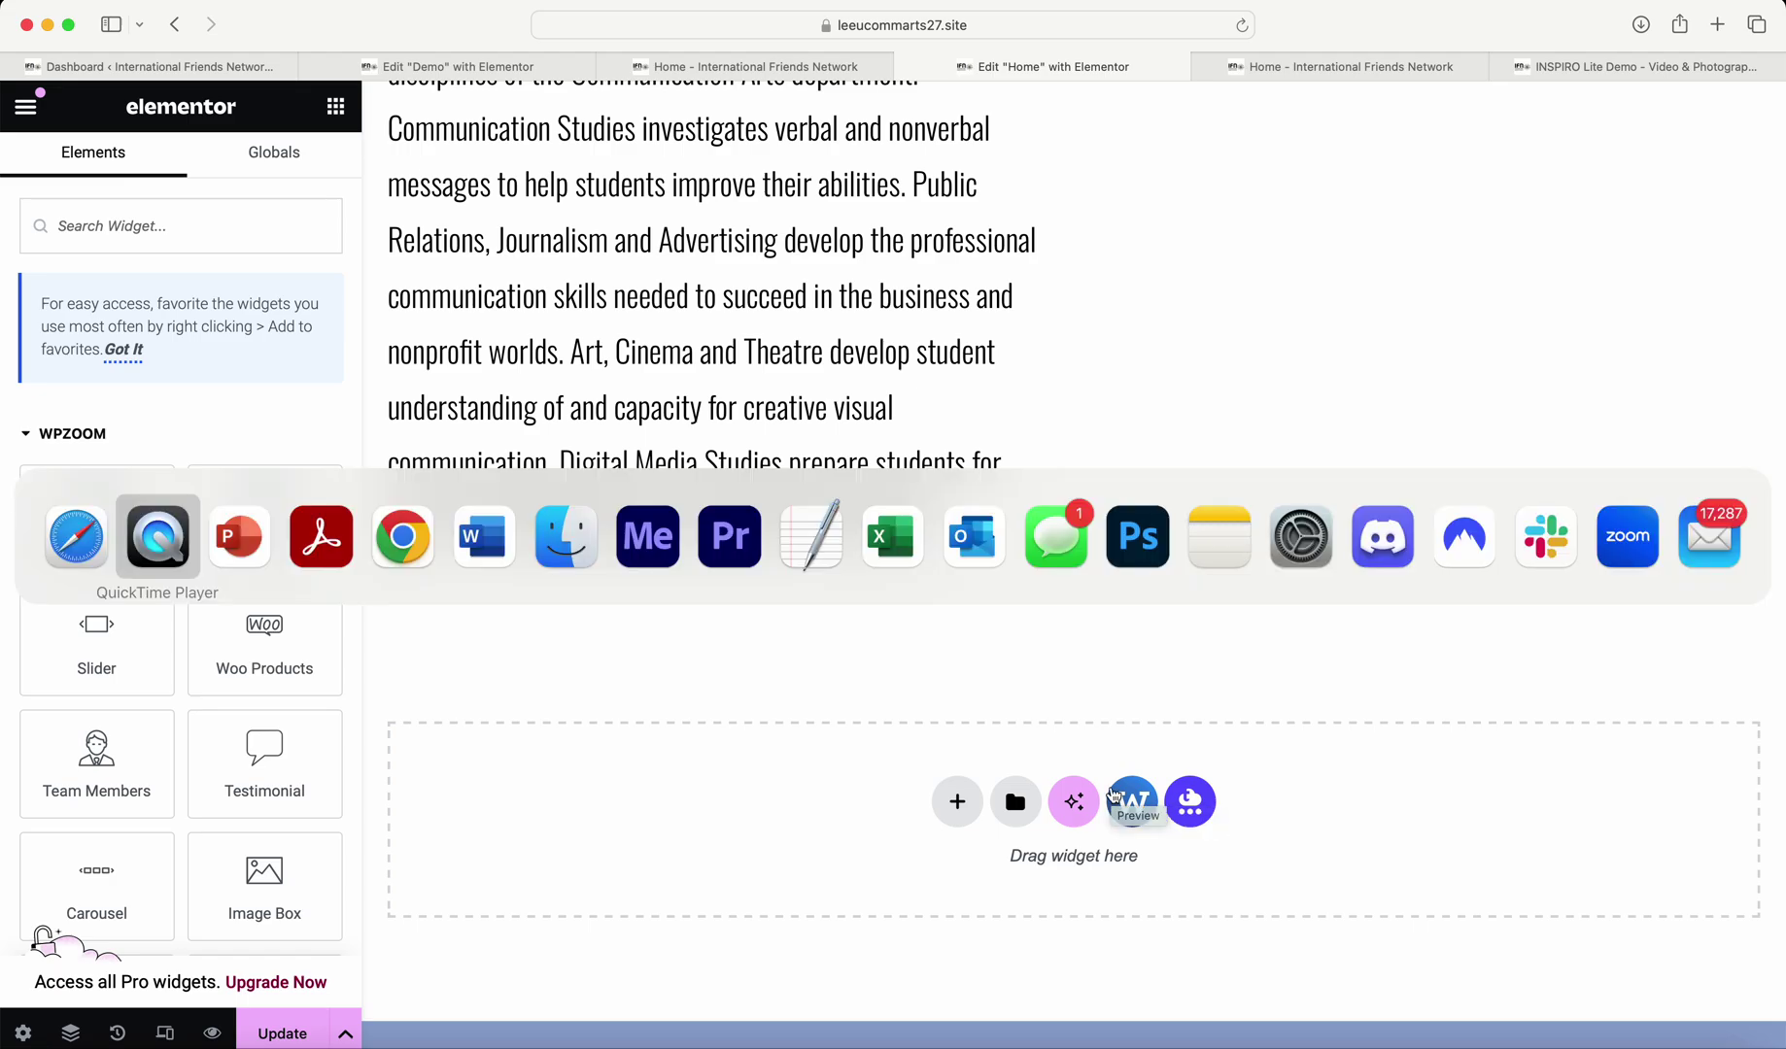
key(super+Tab)
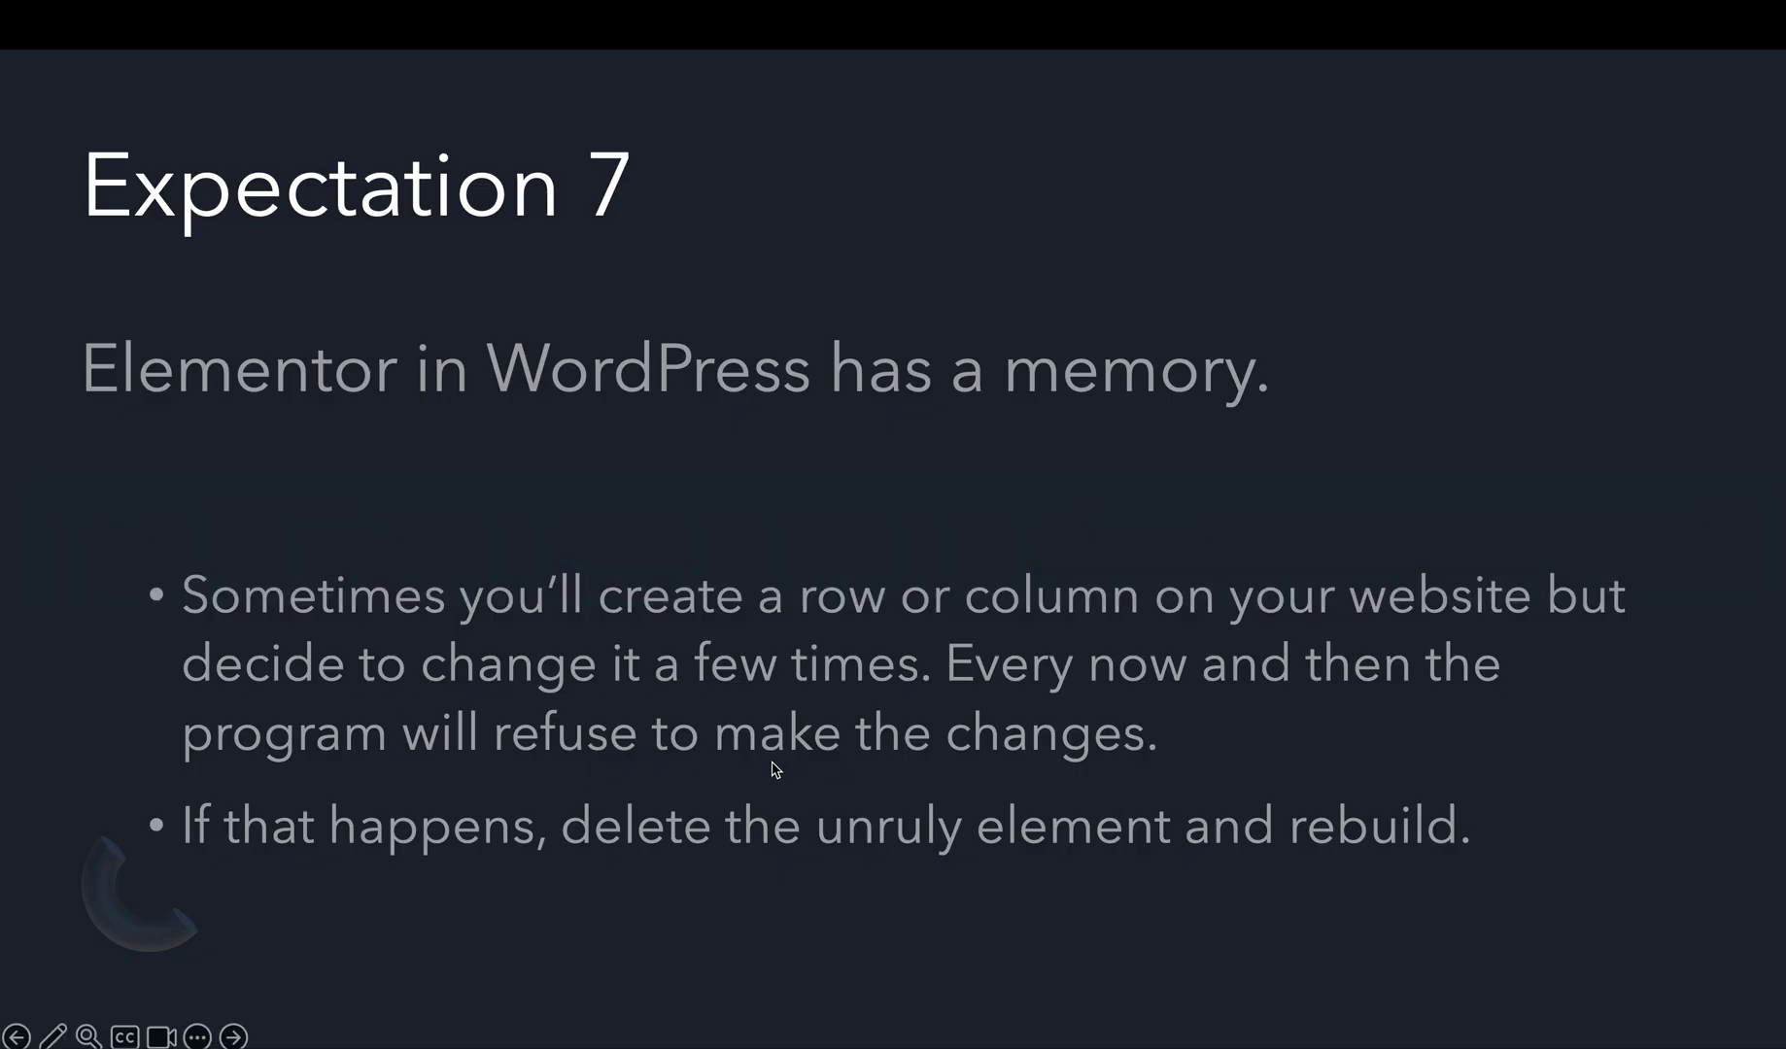
key(Right)
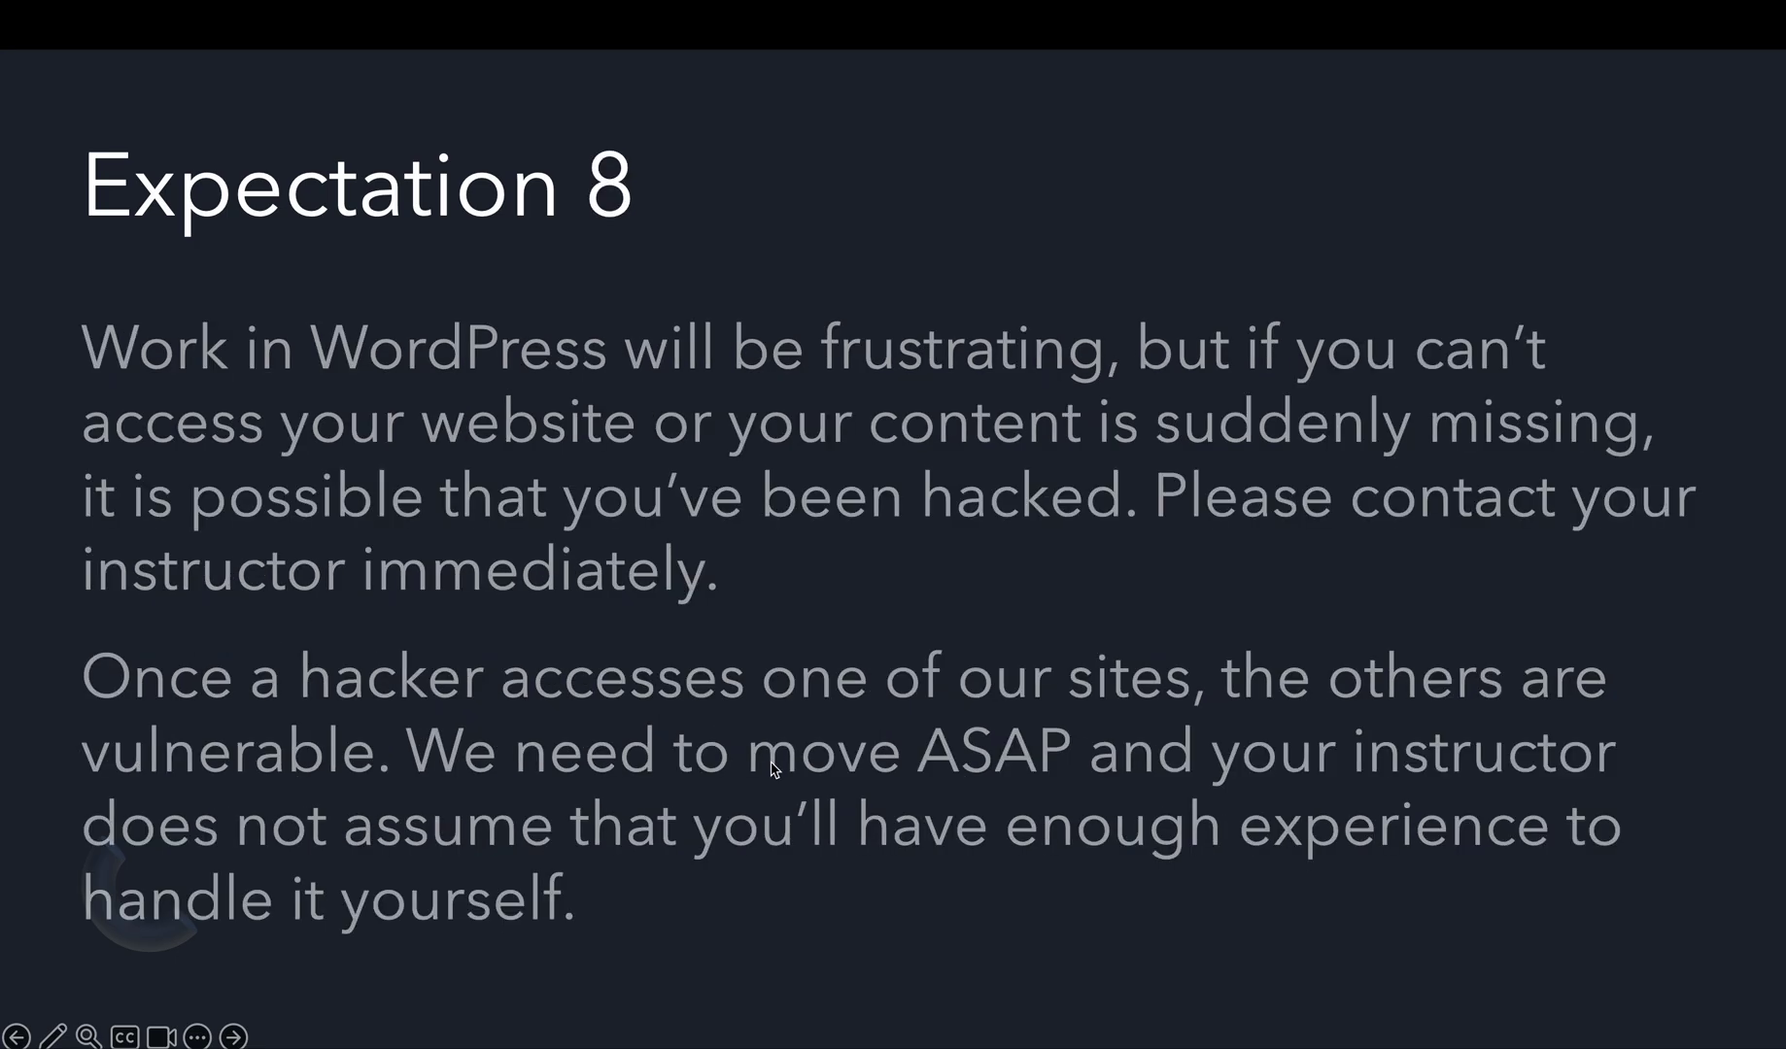